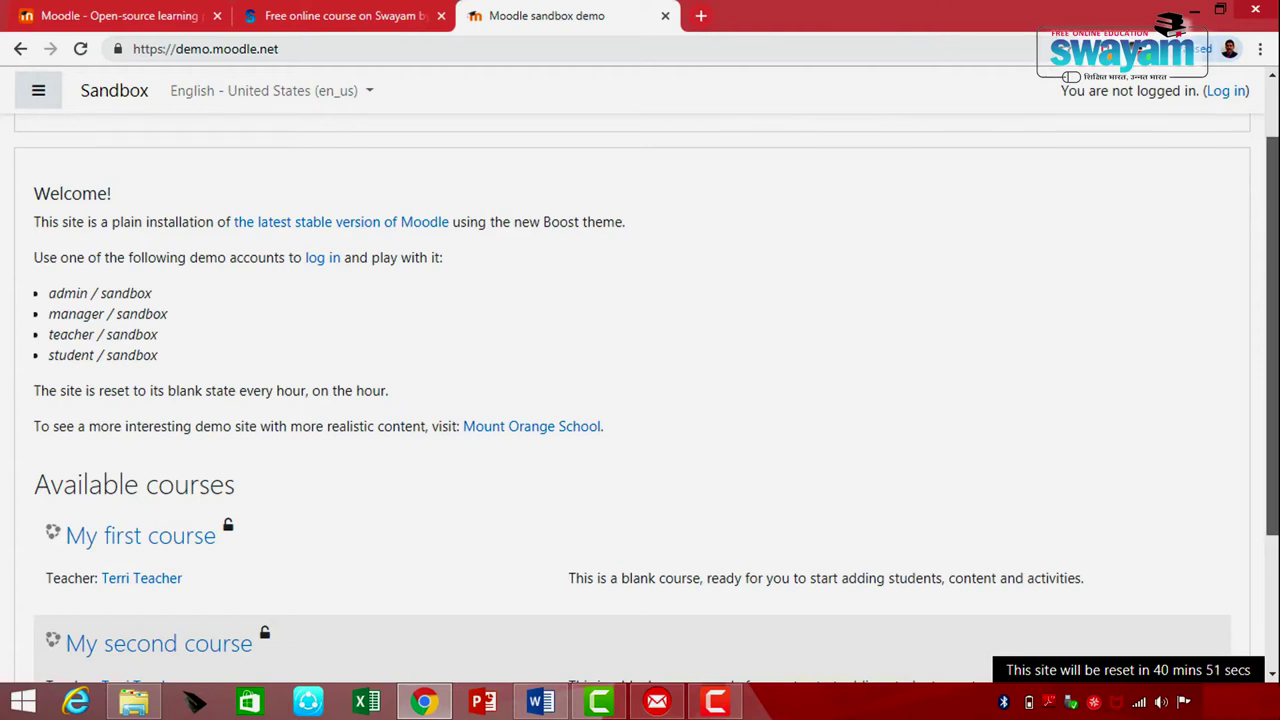
# Step: Highlight the teacher demo account's username and password on the sandbox front page
pyautogui.scroll(-1, 647, 403)
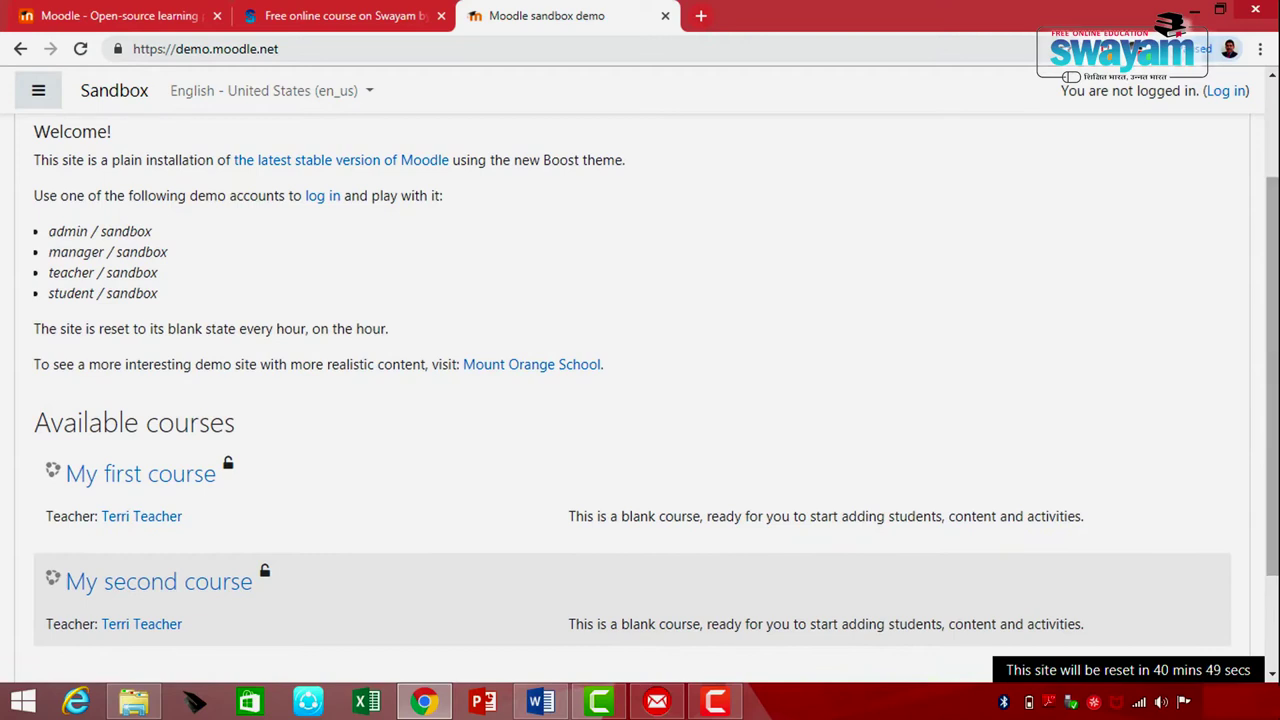
pyautogui.moveTo(97, 272); pyautogui.dragTo(48, 272)
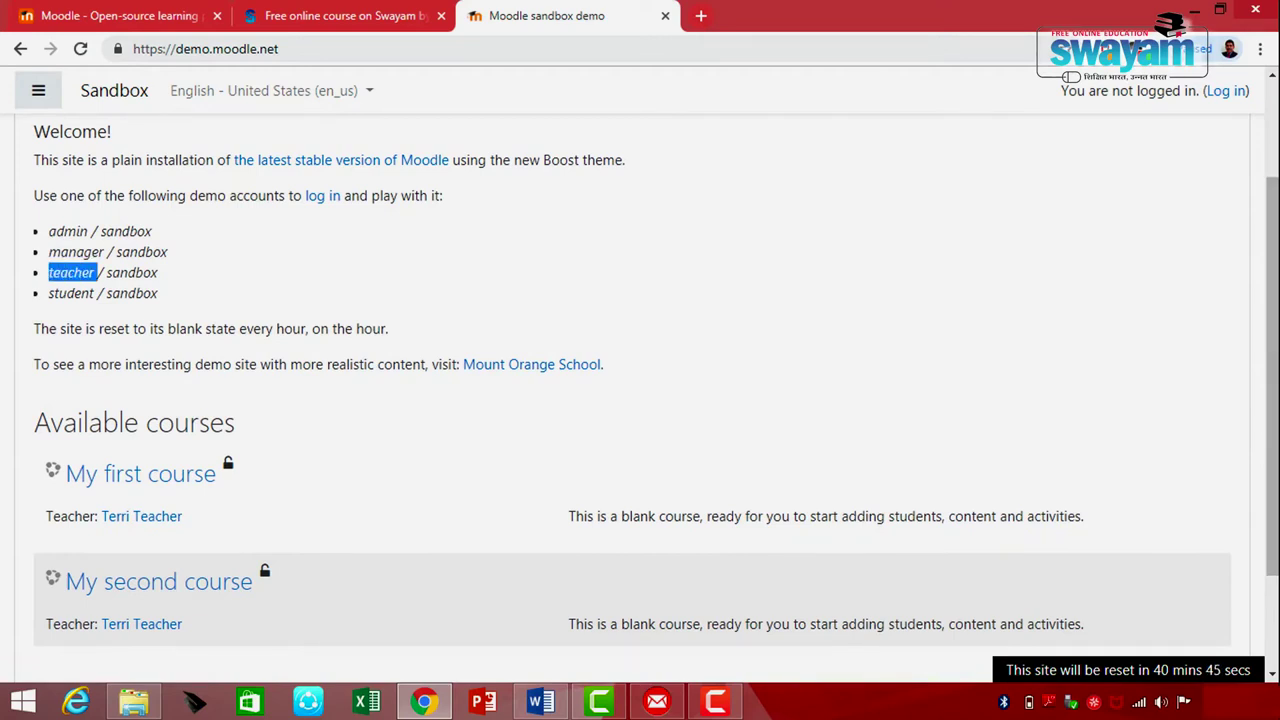
pyautogui.moveTo(158, 272); pyautogui.dragTo(106, 272)
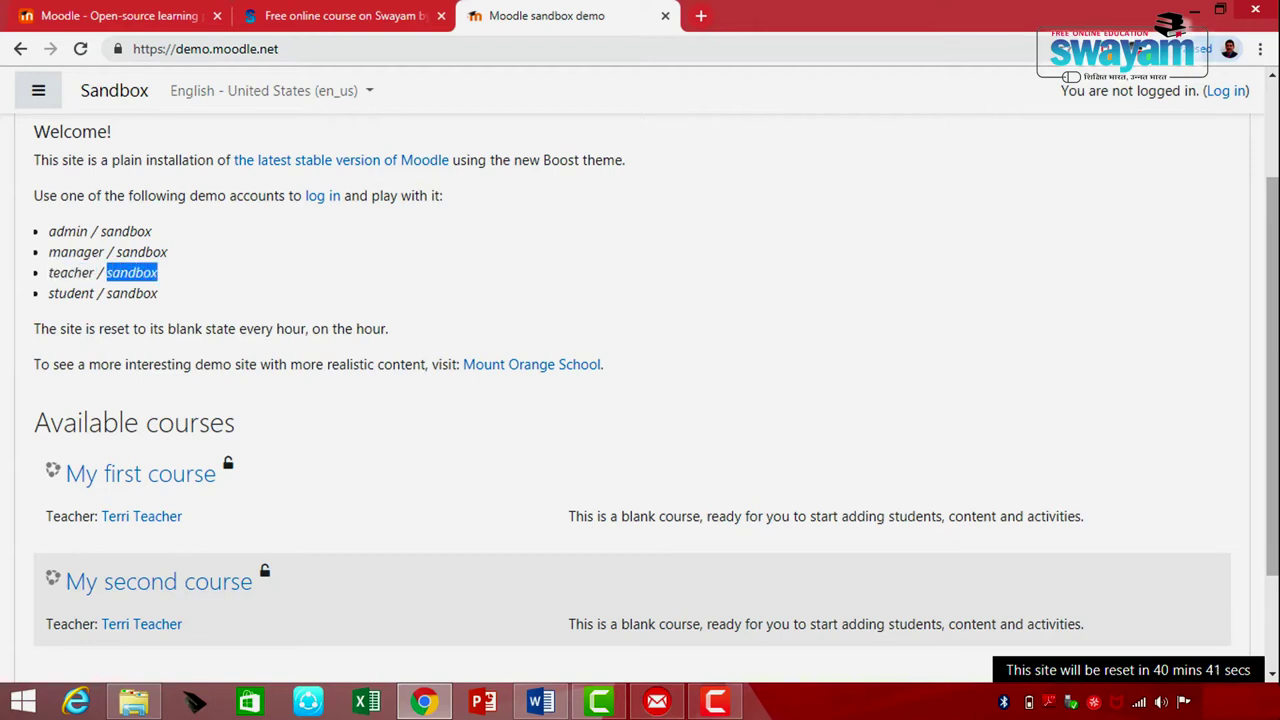
pyautogui.click(106, 272)
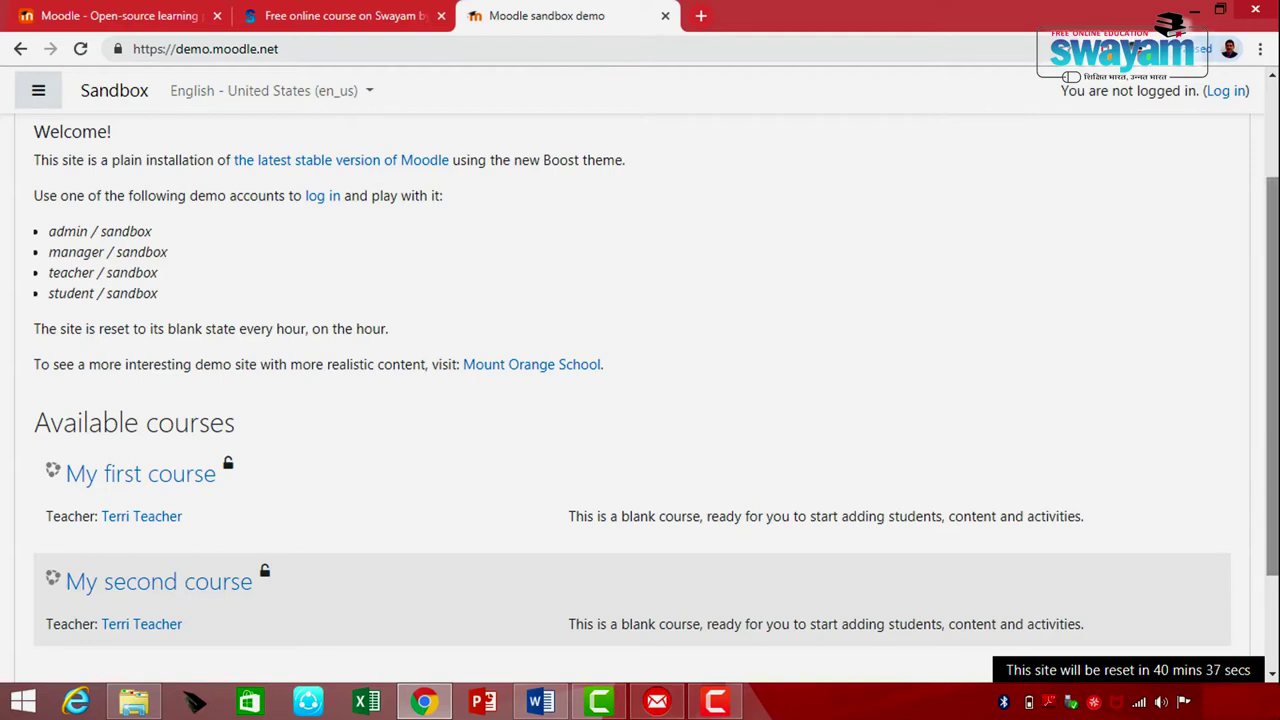
# Step: Scroll down the front page, then go to the site's Log in page
pyautogui.scroll(-1, 1272, 376)
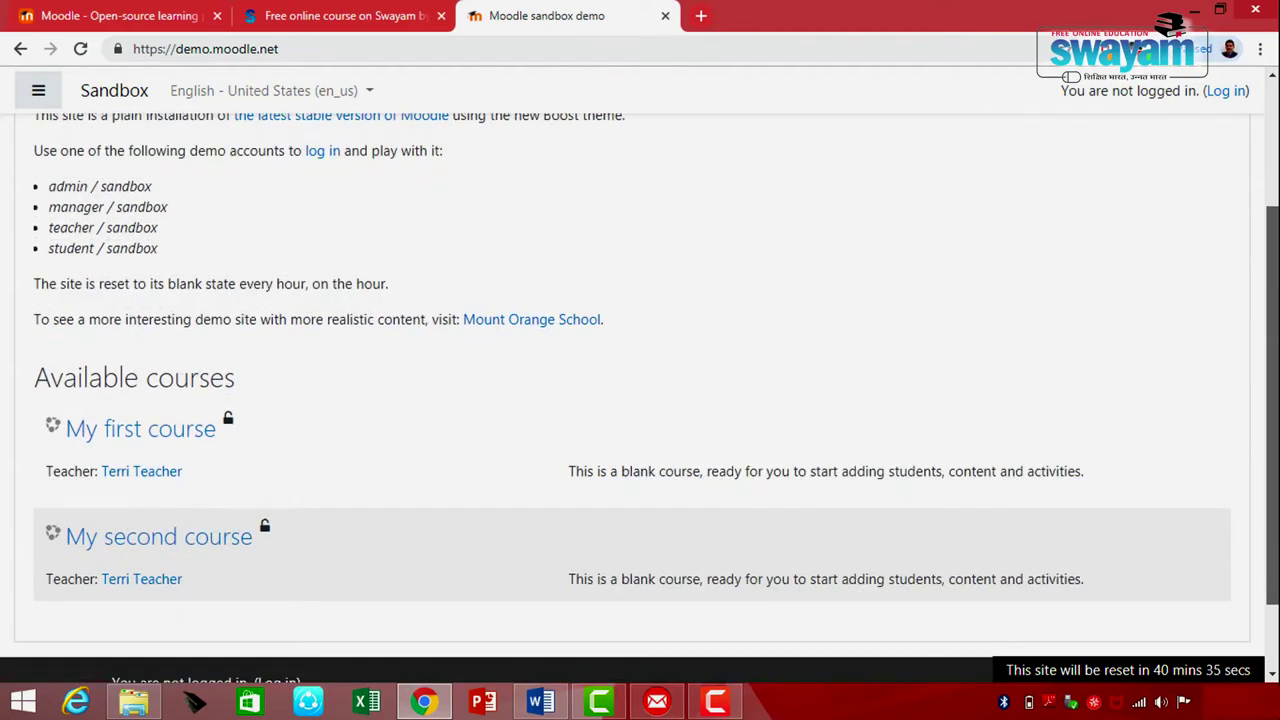
pyautogui.scroll(-1, 640, 398)
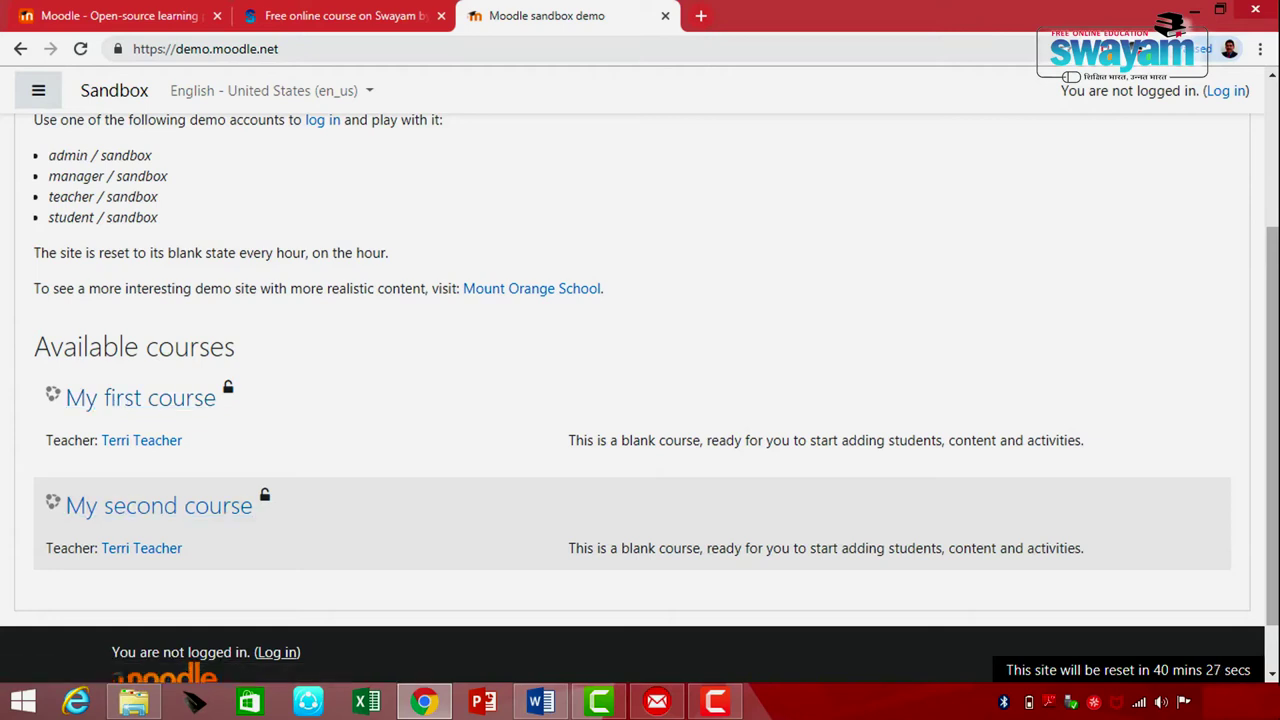
pyautogui.moveTo(1273, 426); pyautogui.dragTo(1273, 282)
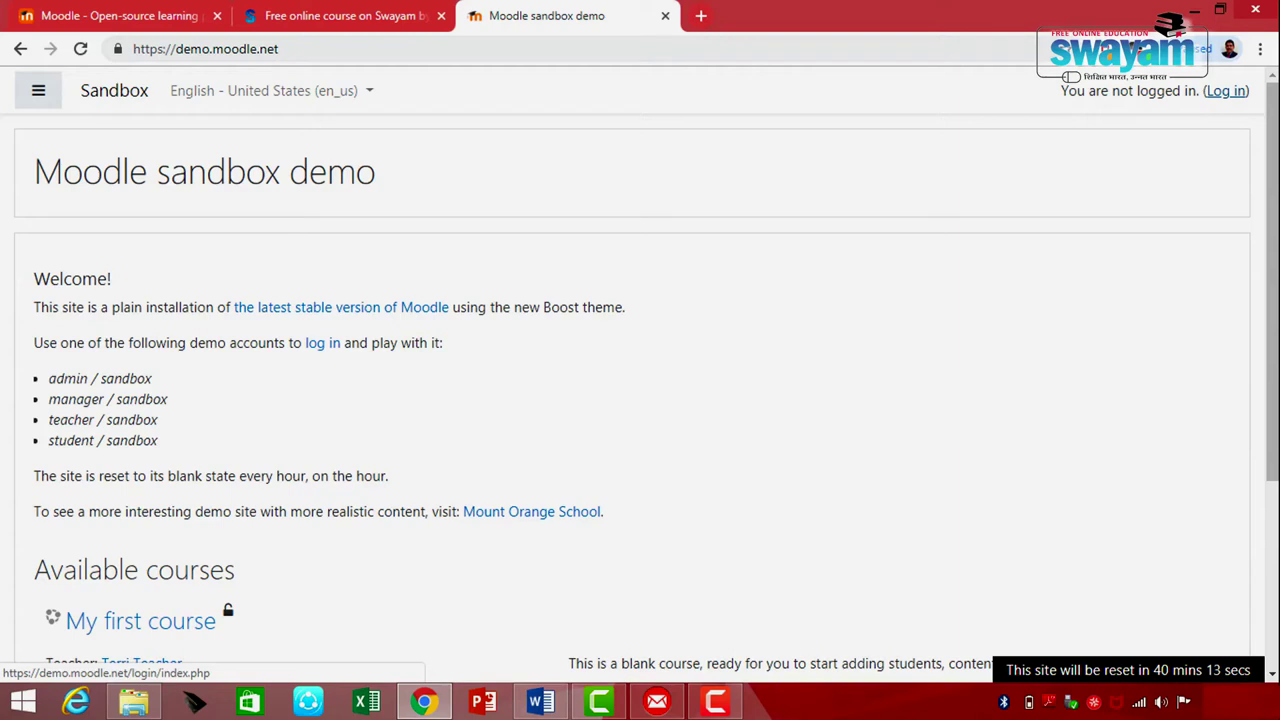
pyautogui.click(1226, 91)
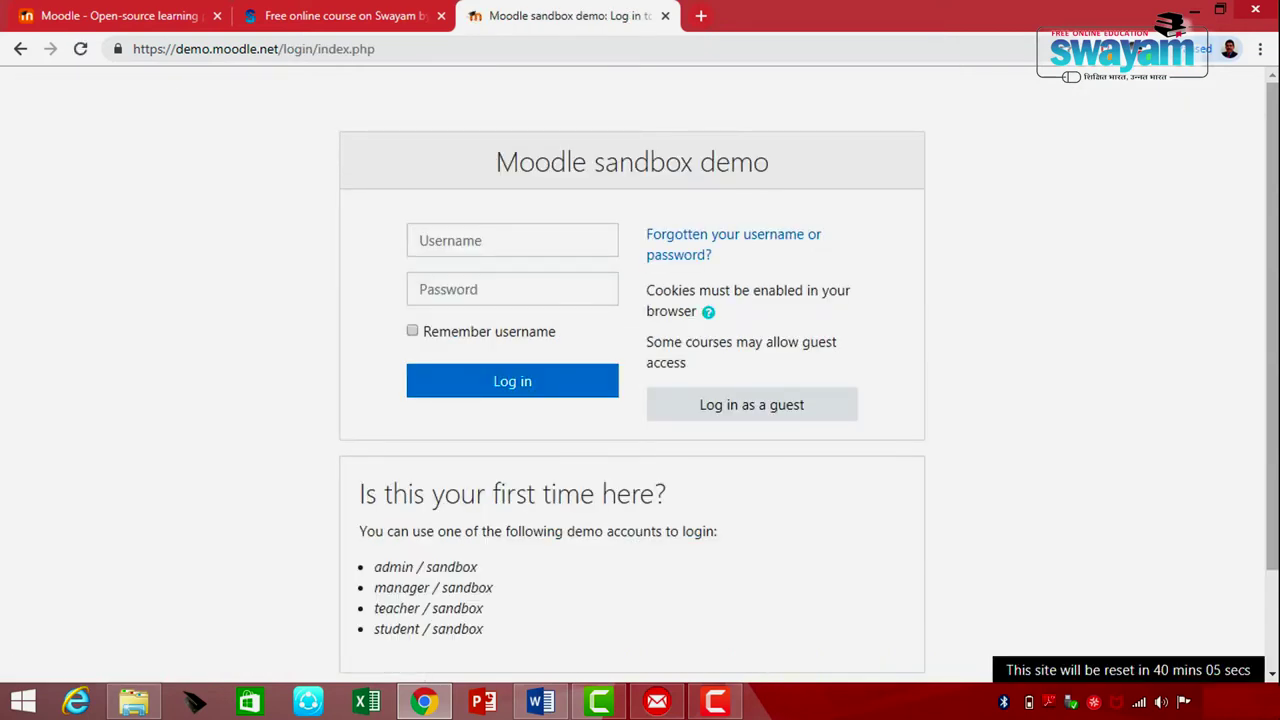
# Step: Sign in with the teacher demo account's username and password
pyautogui.click(421, 240)
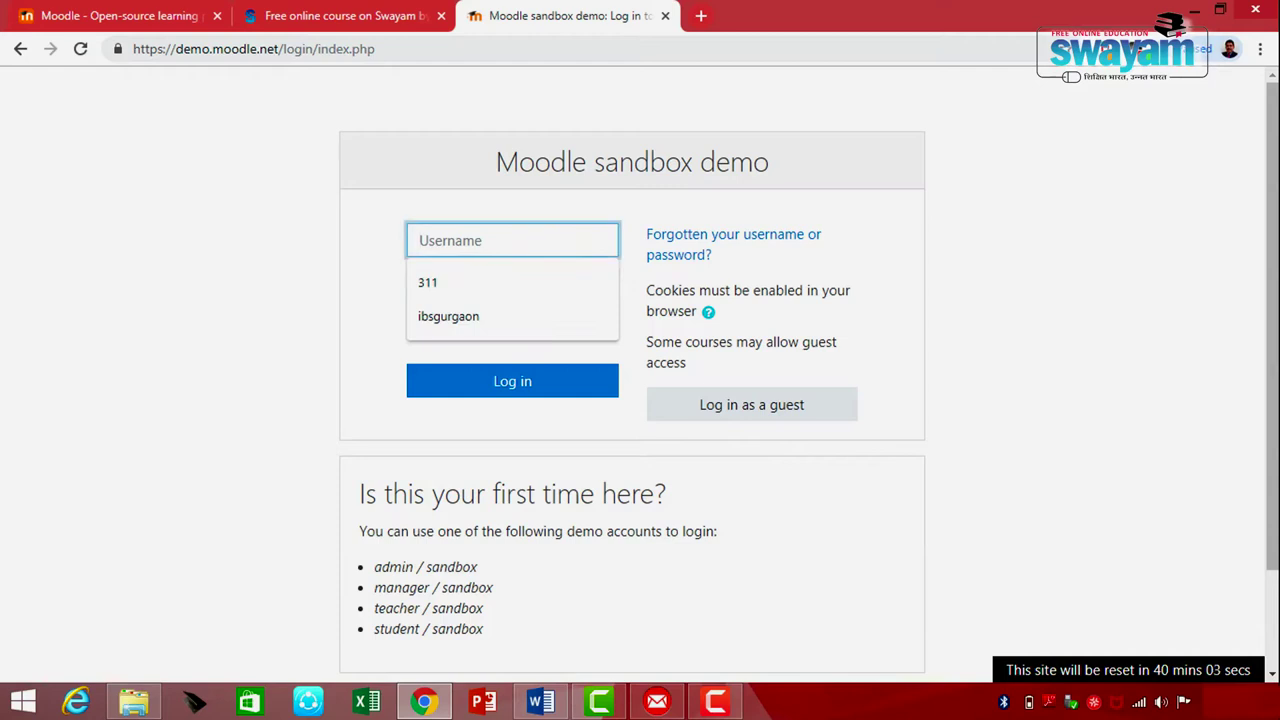
pyautogui.write('teacher')
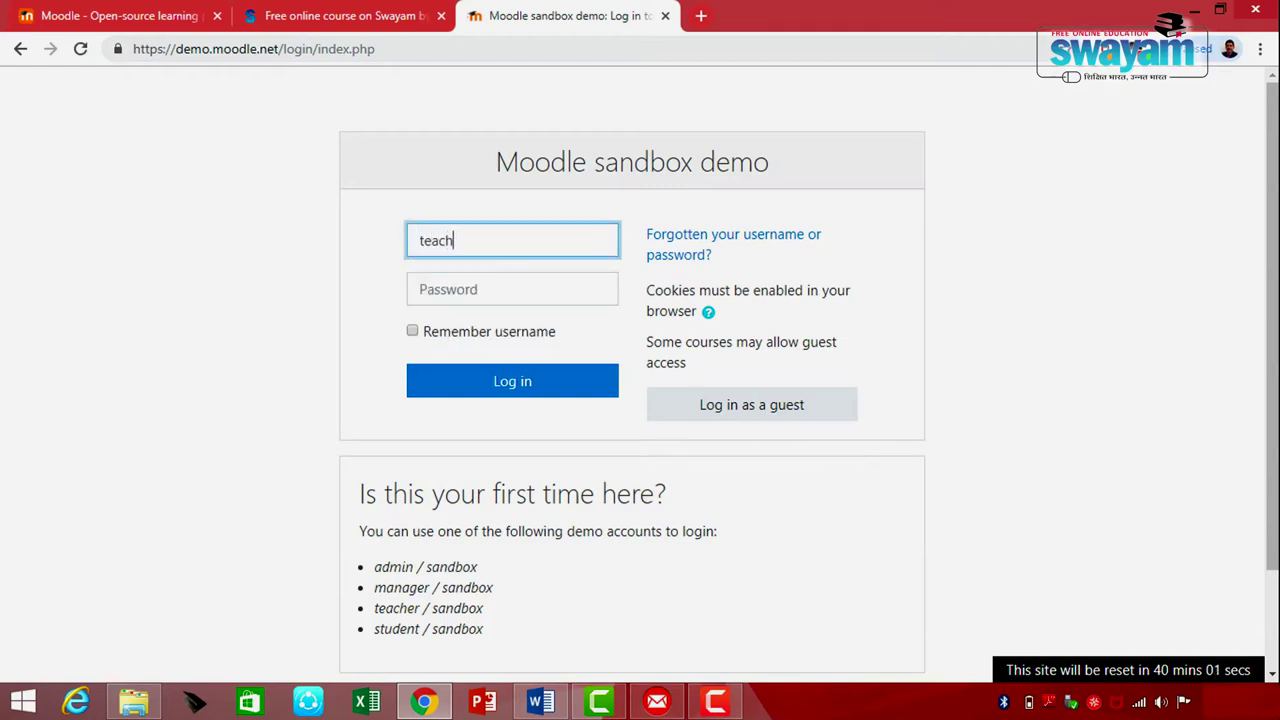
pyautogui.click(450, 289)
pyautogui.write('san')
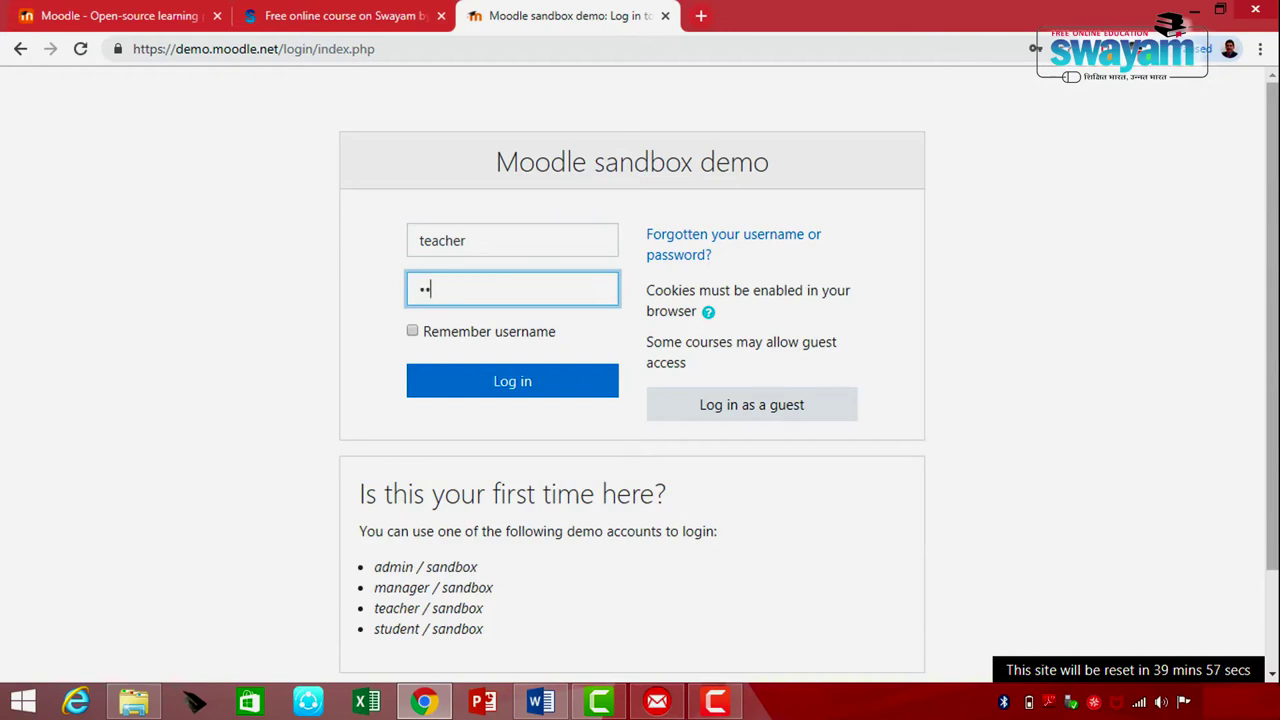
pyautogui.write('dbox')
pyautogui.click(512, 381)
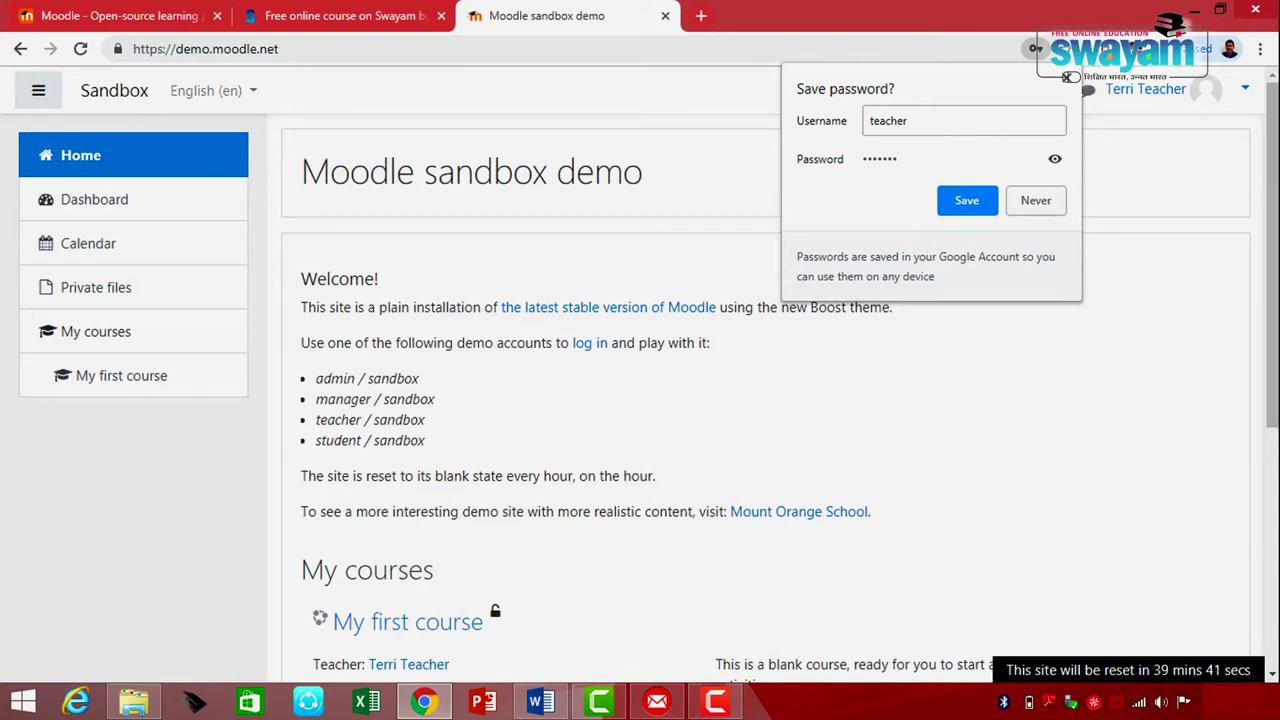
# Step: Let the browser save the login password from its popup
pyautogui.click(966, 200)
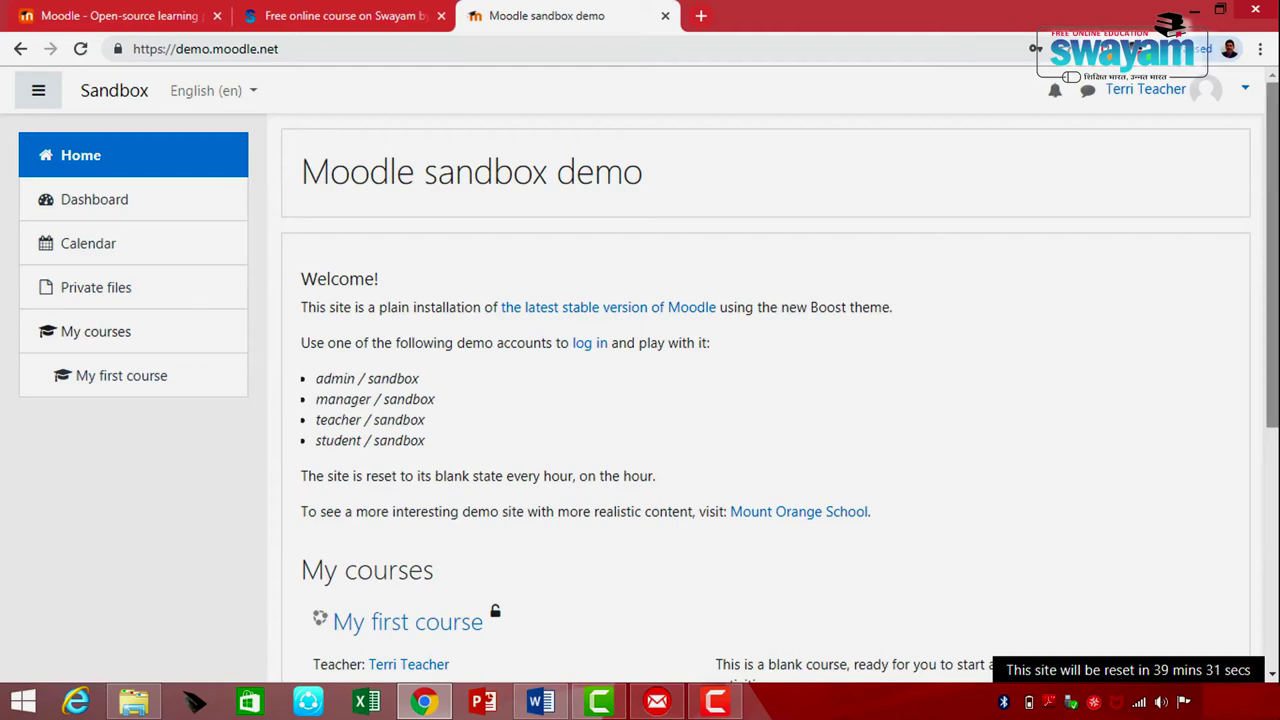
pyautogui.scroll(-1, 765, 380)
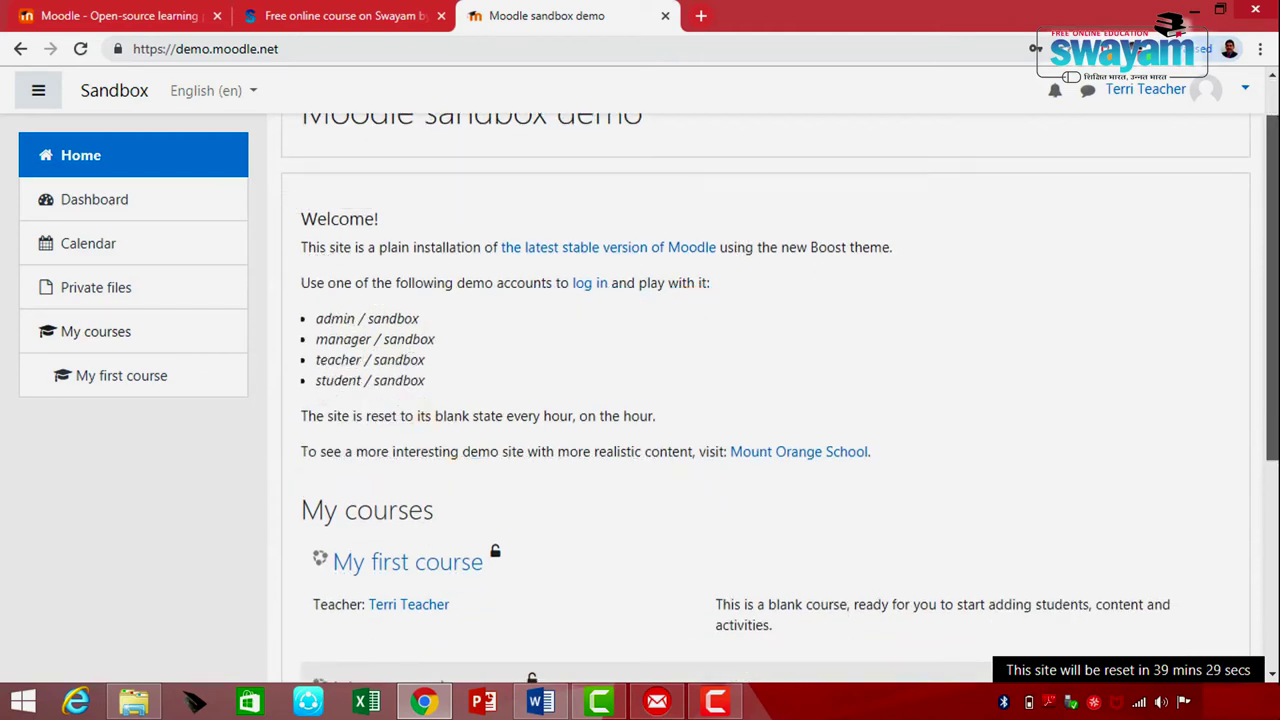
pyautogui.scroll(1, 765, 380)
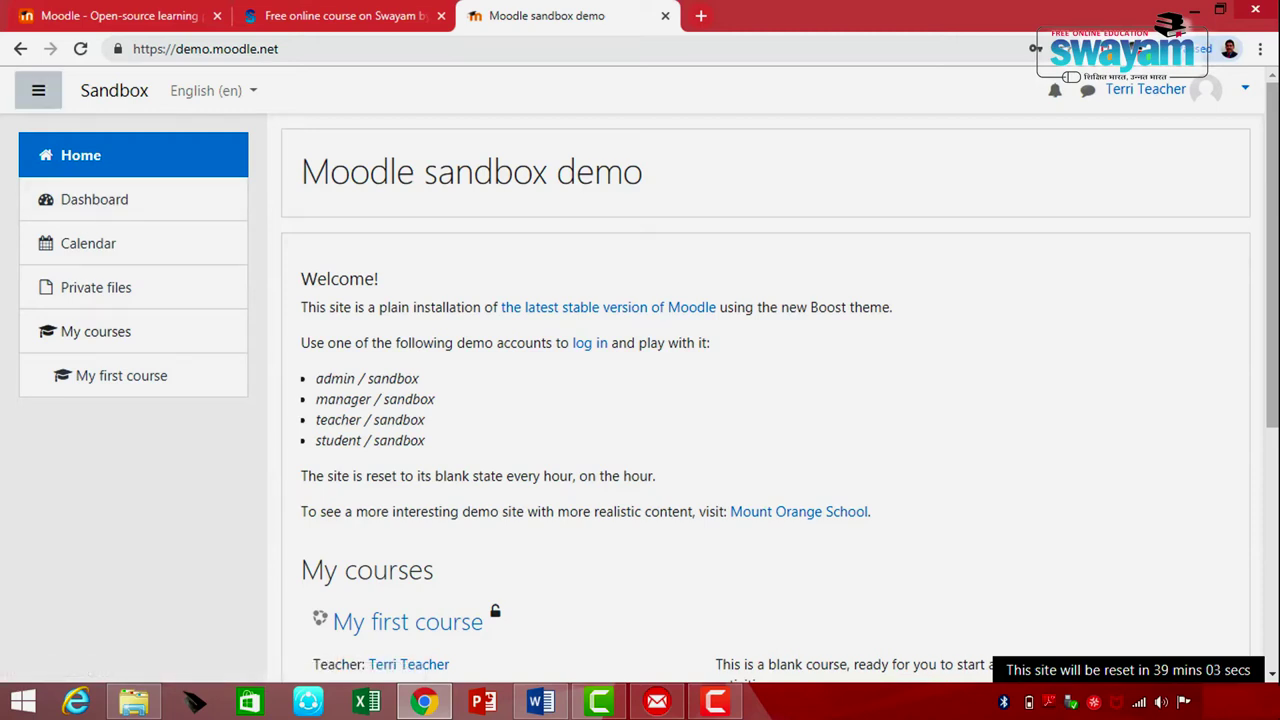
# Step: Hide the site navigation panel and then bring it back
pyautogui.click(38, 90)
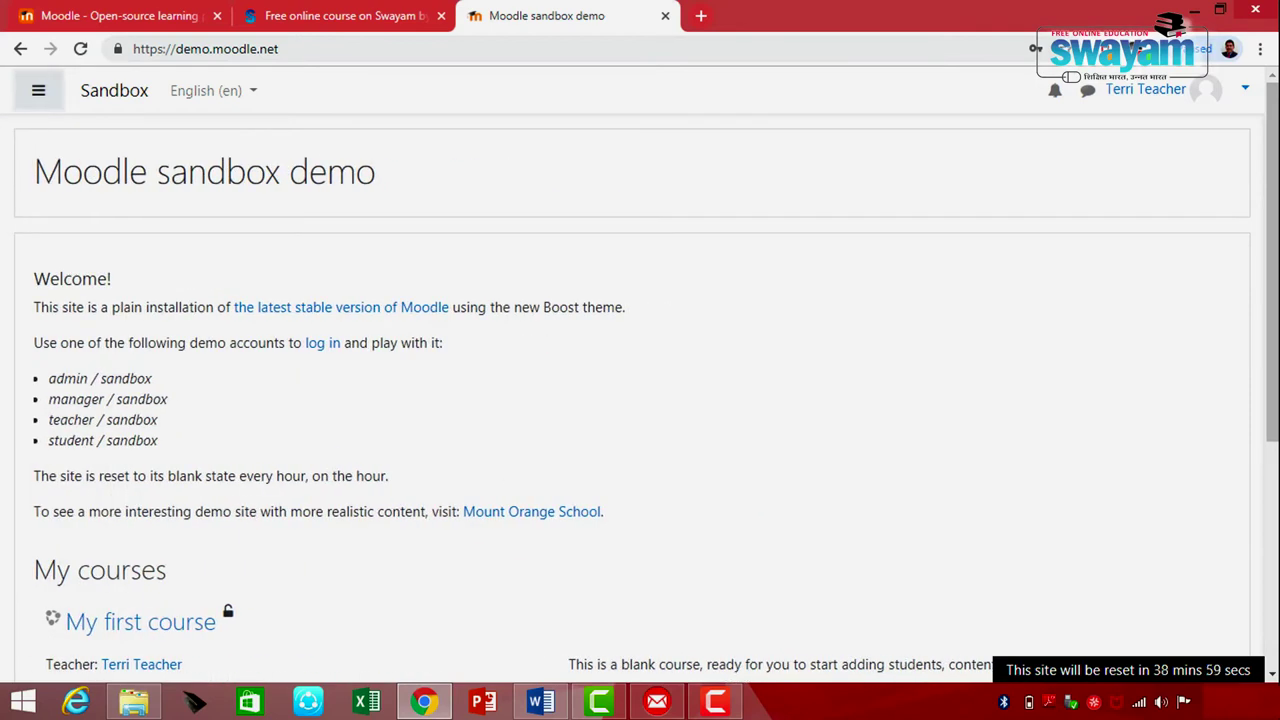
pyautogui.scroll(-2, 640, 383)
pyautogui.scroll(2, 640, 383)
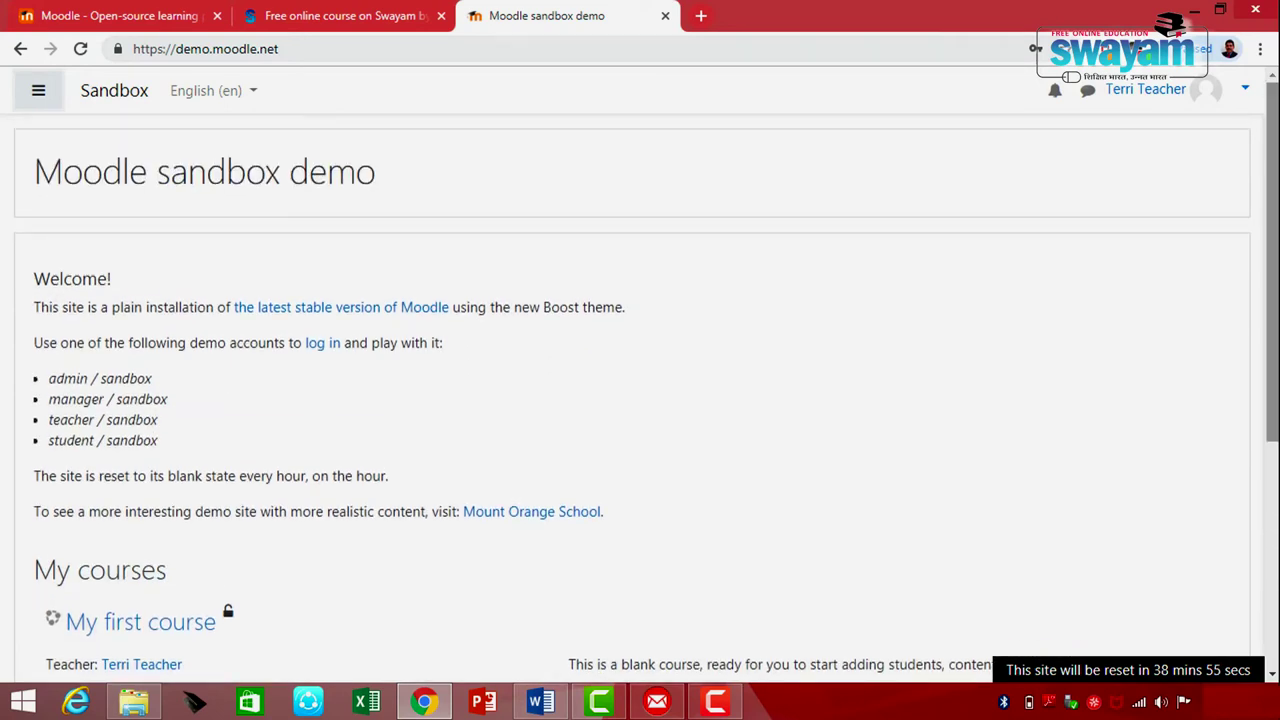
pyautogui.press('Return')
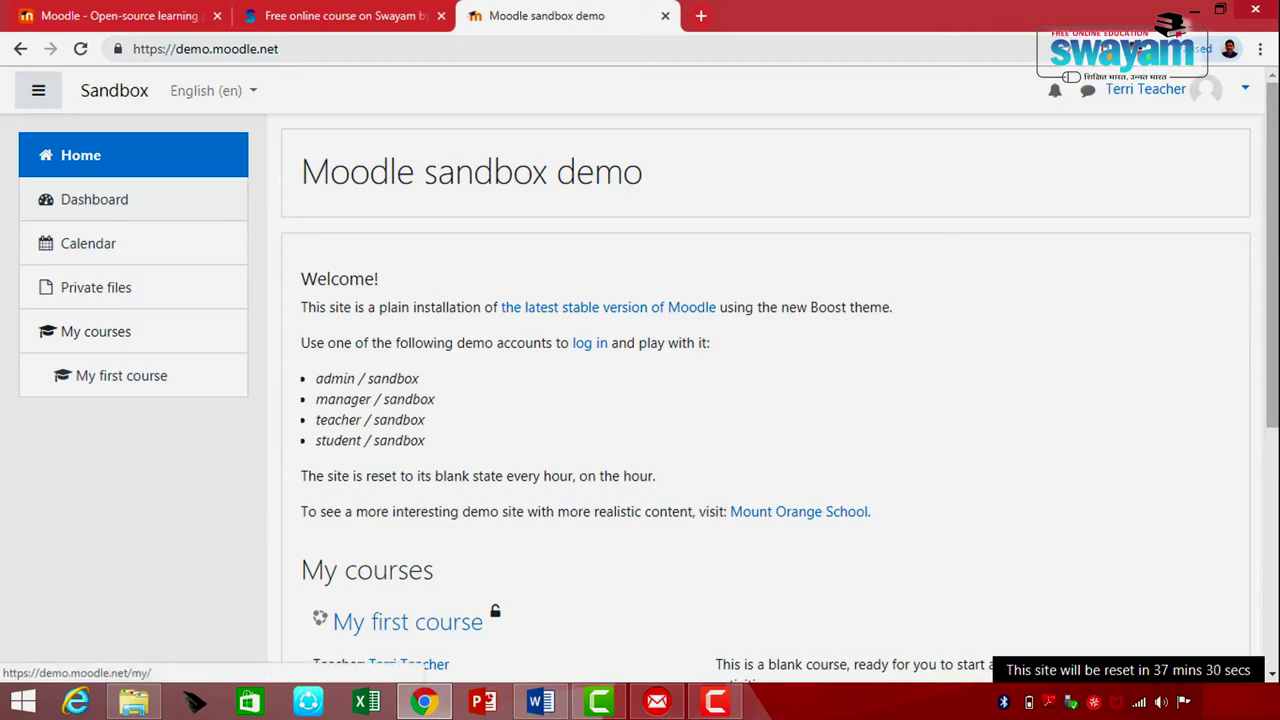
# Step: Open the Dashboard, end its tour, and review the All, Sort by and Card view options unchanged
pyautogui.click(94, 199)
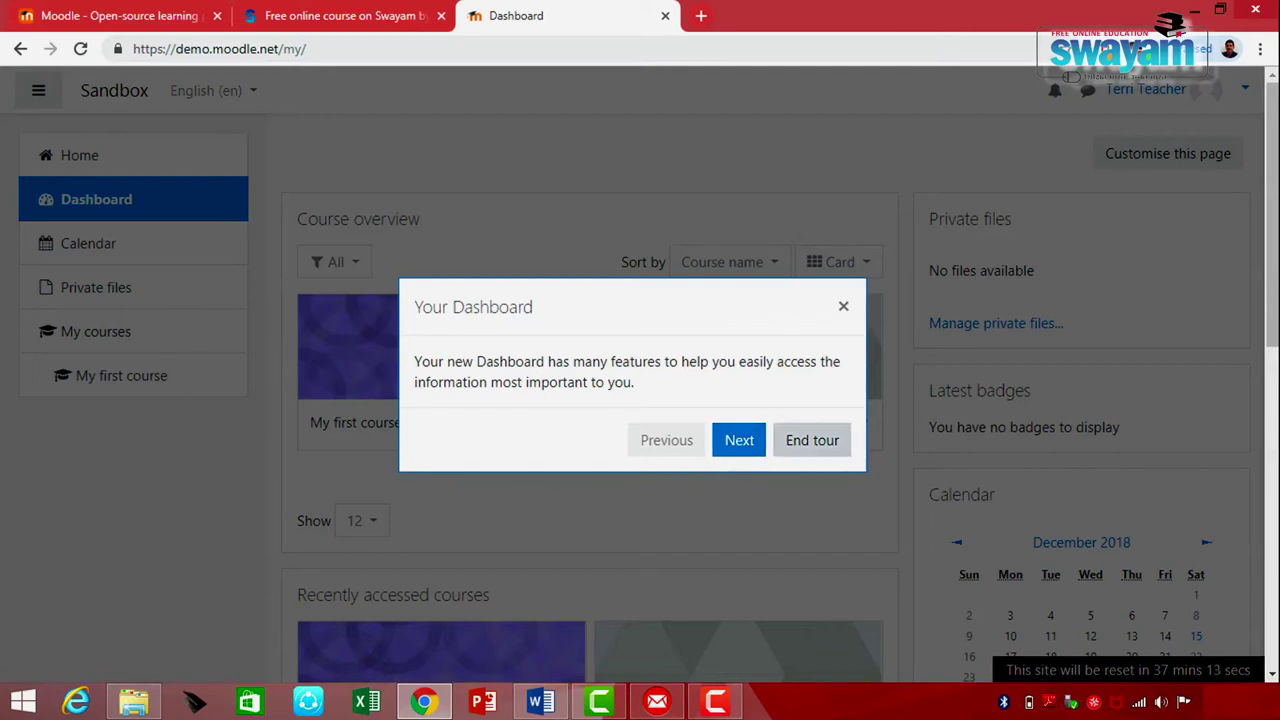
pyautogui.click(812, 440)
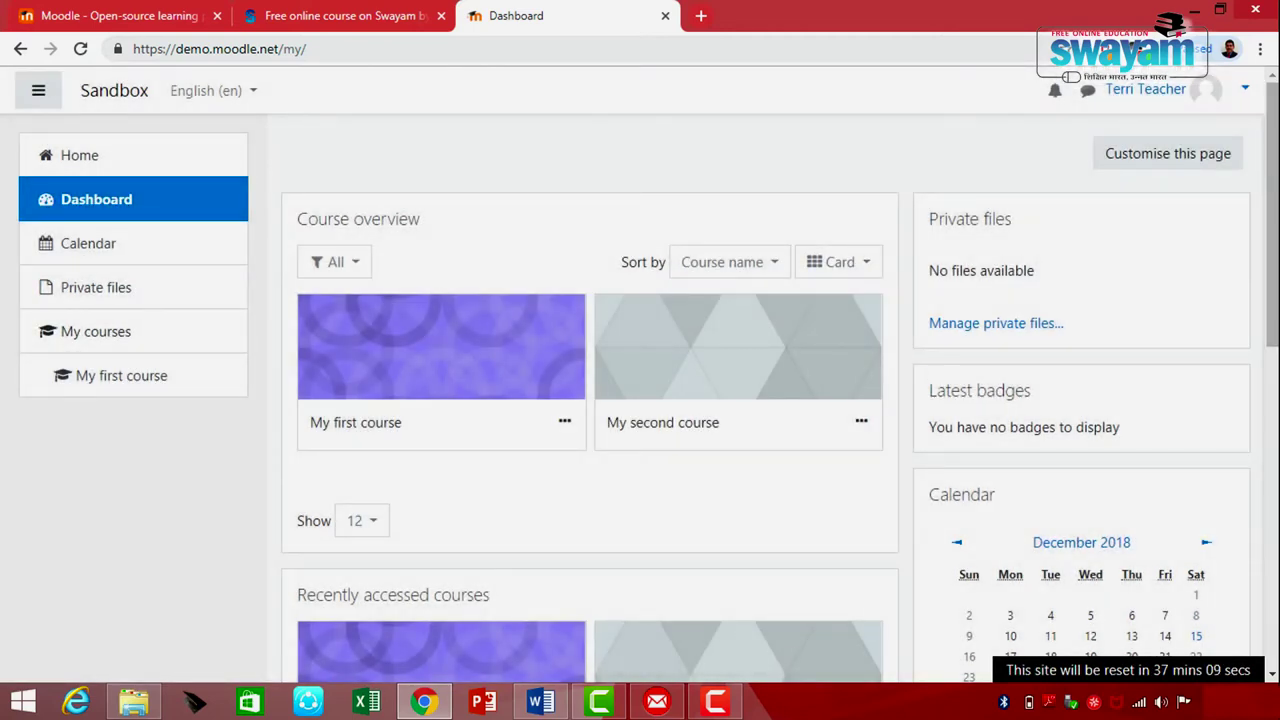
pyautogui.click(335, 261)
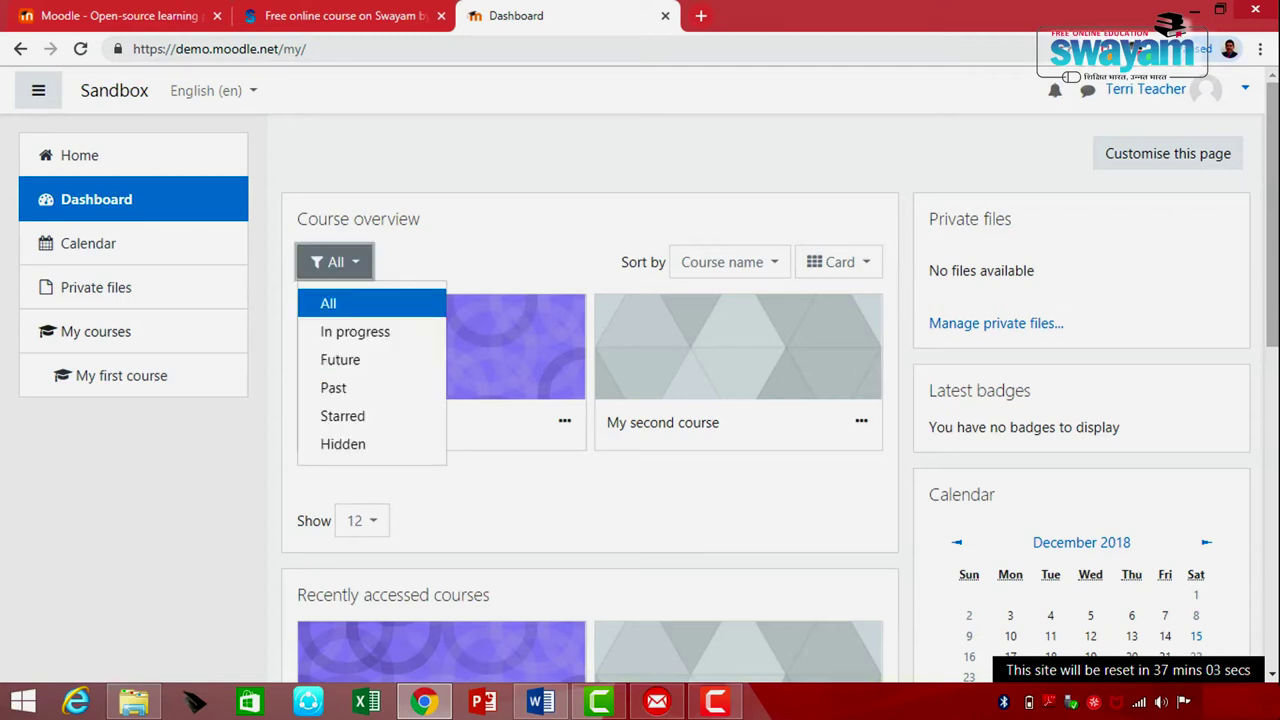
pyautogui.press('Escape')
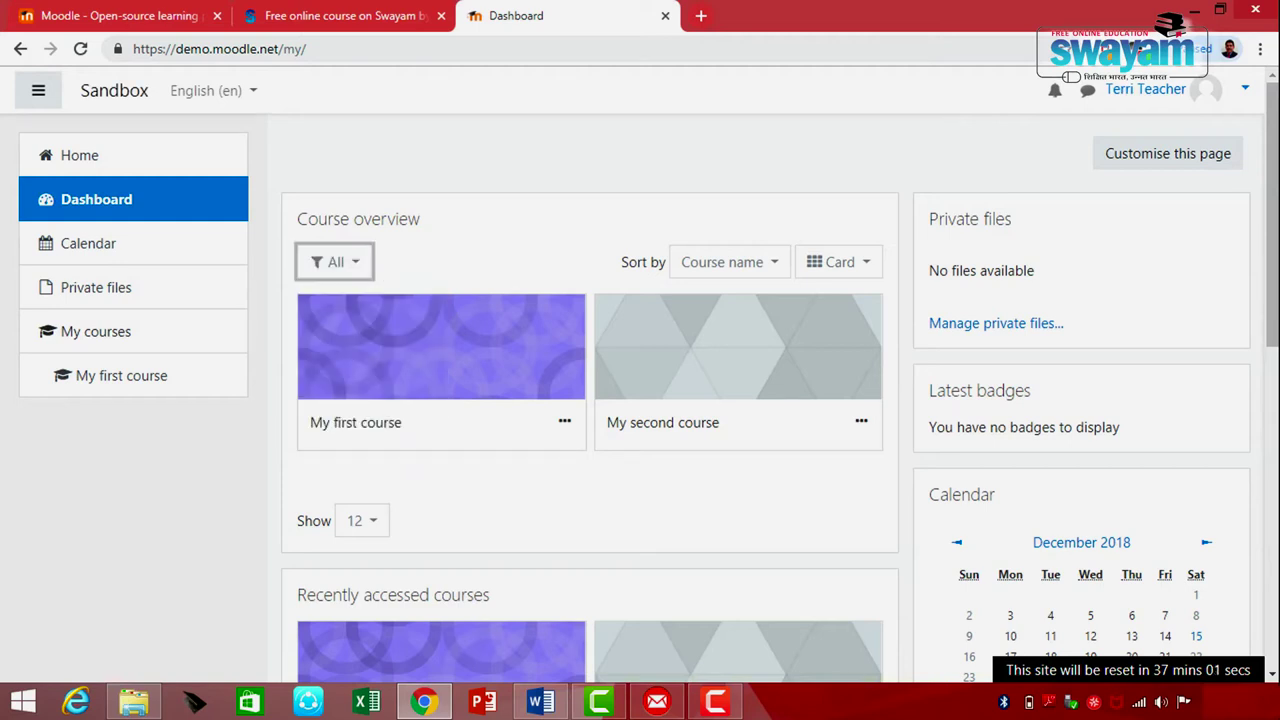
pyautogui.click(729, 262)
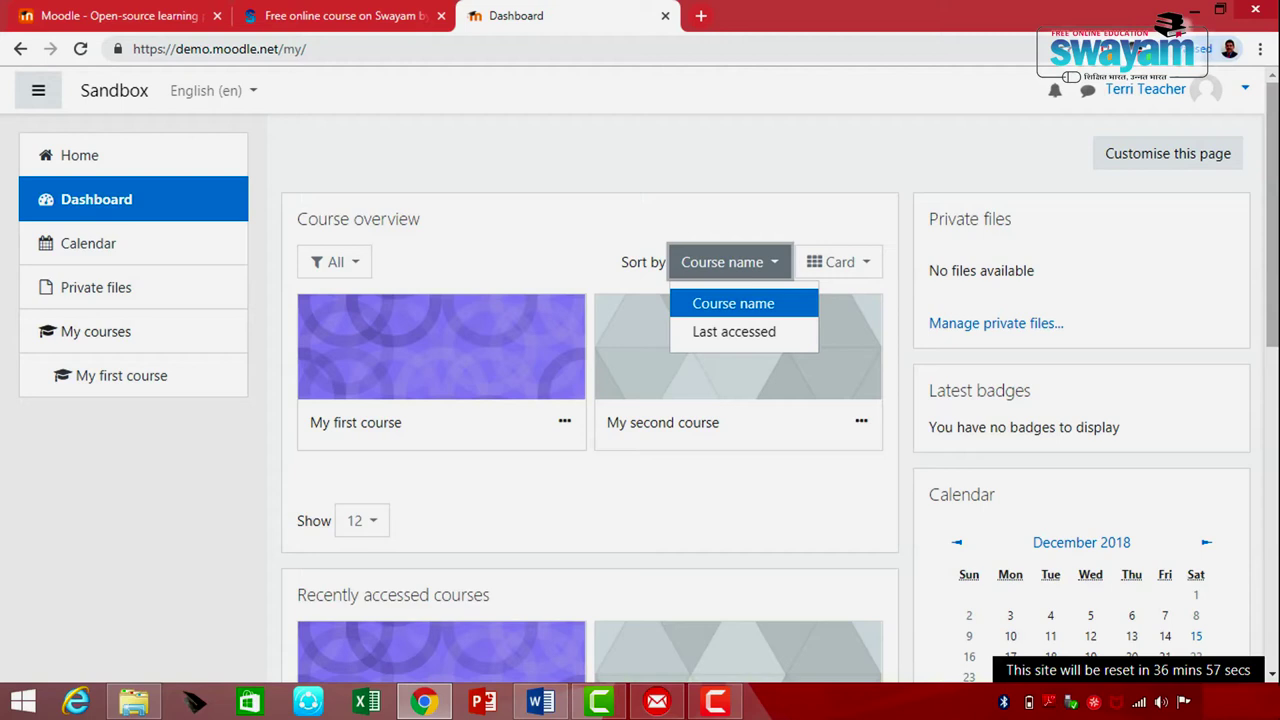
pyautogui.press('Escape')
pyautogui.press('Tab')
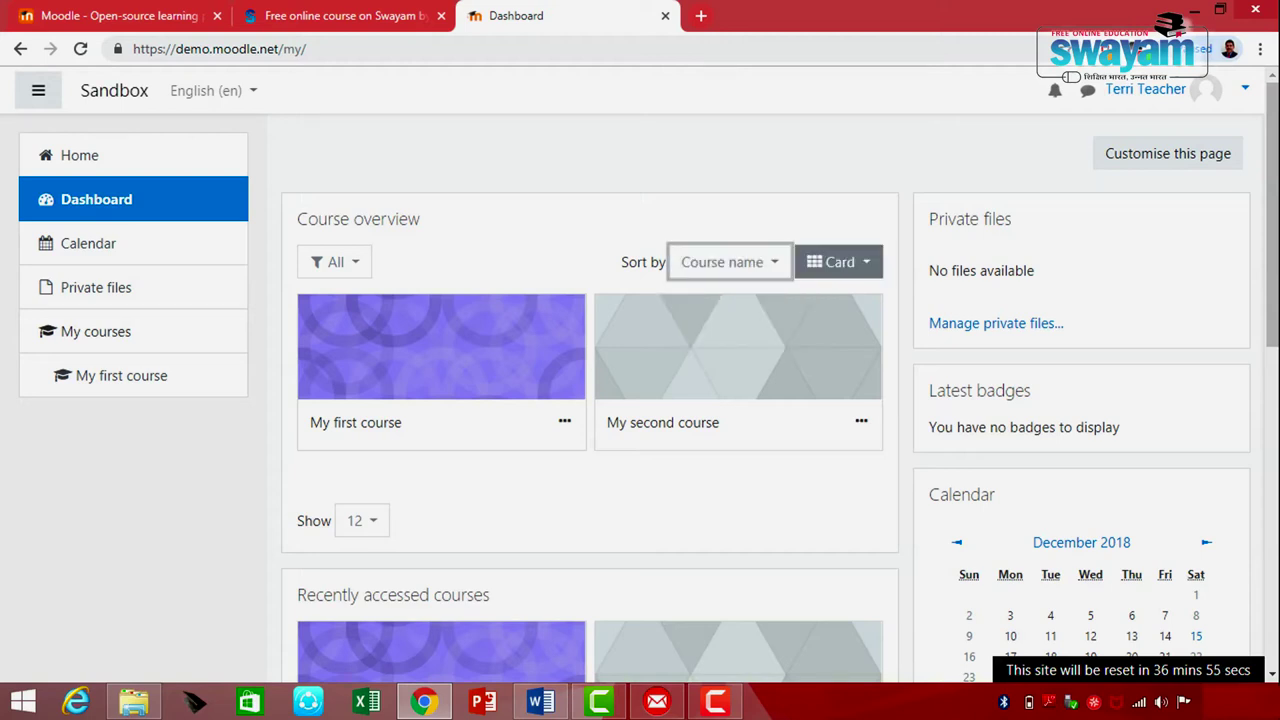
pyautogui.press('Return')
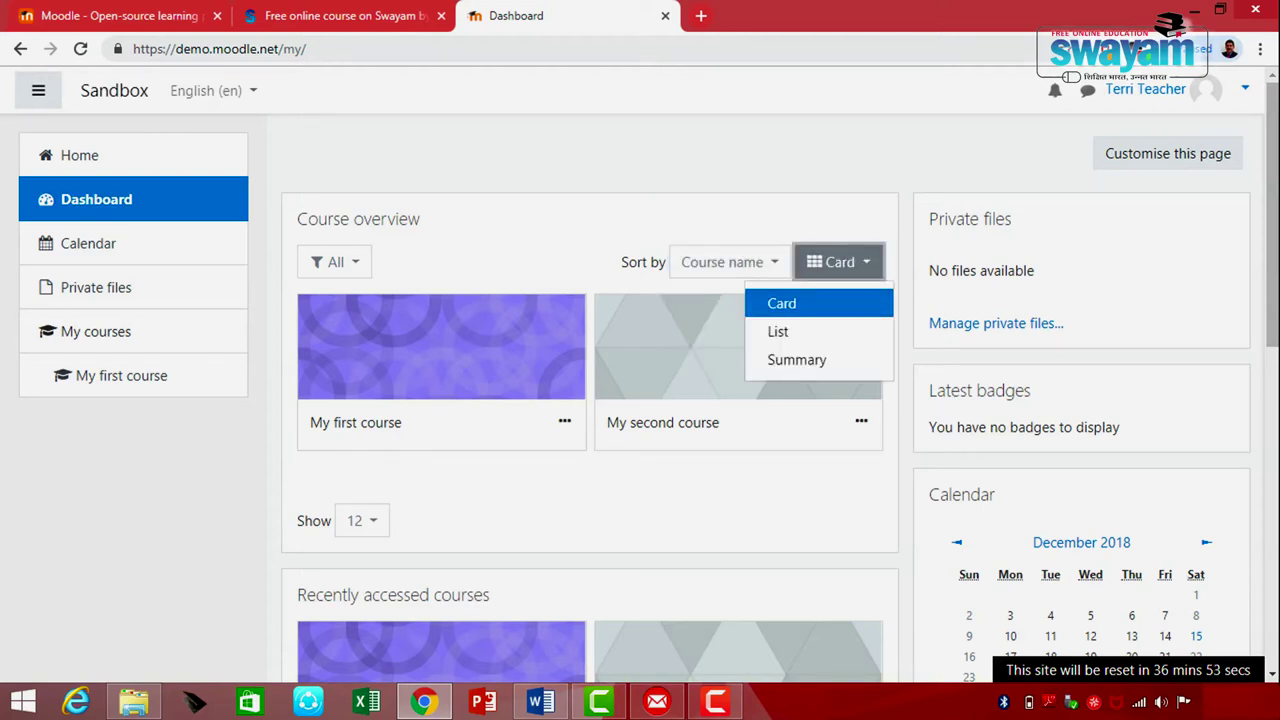
pyautogui.press('Escape')
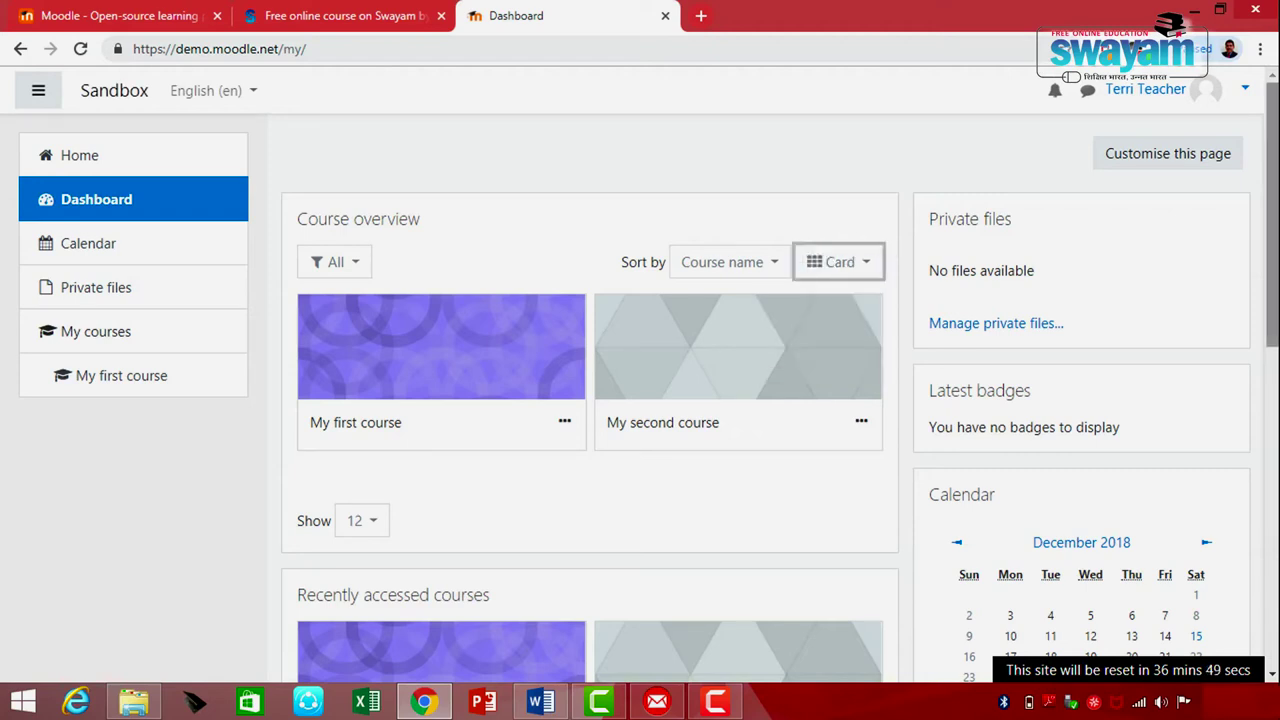
pyautogui.scroll(-2, 640, 400)
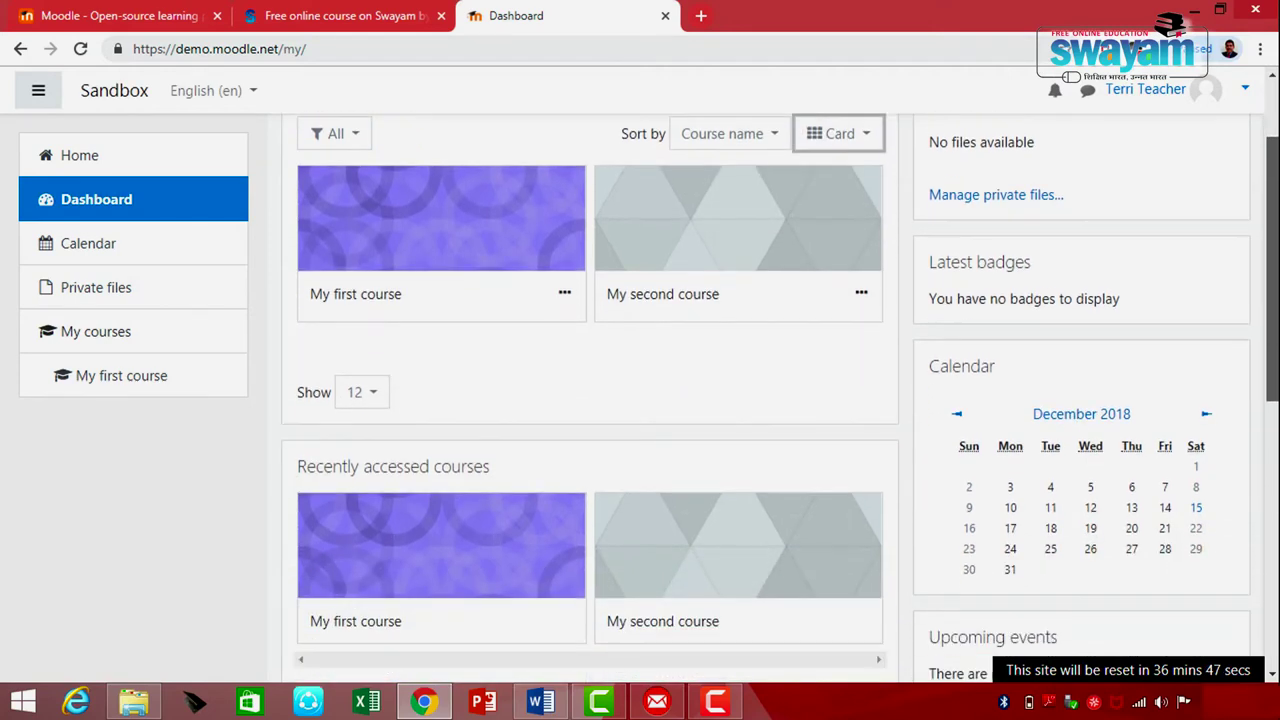
pyautogui.scroll(-1, 640, 400)
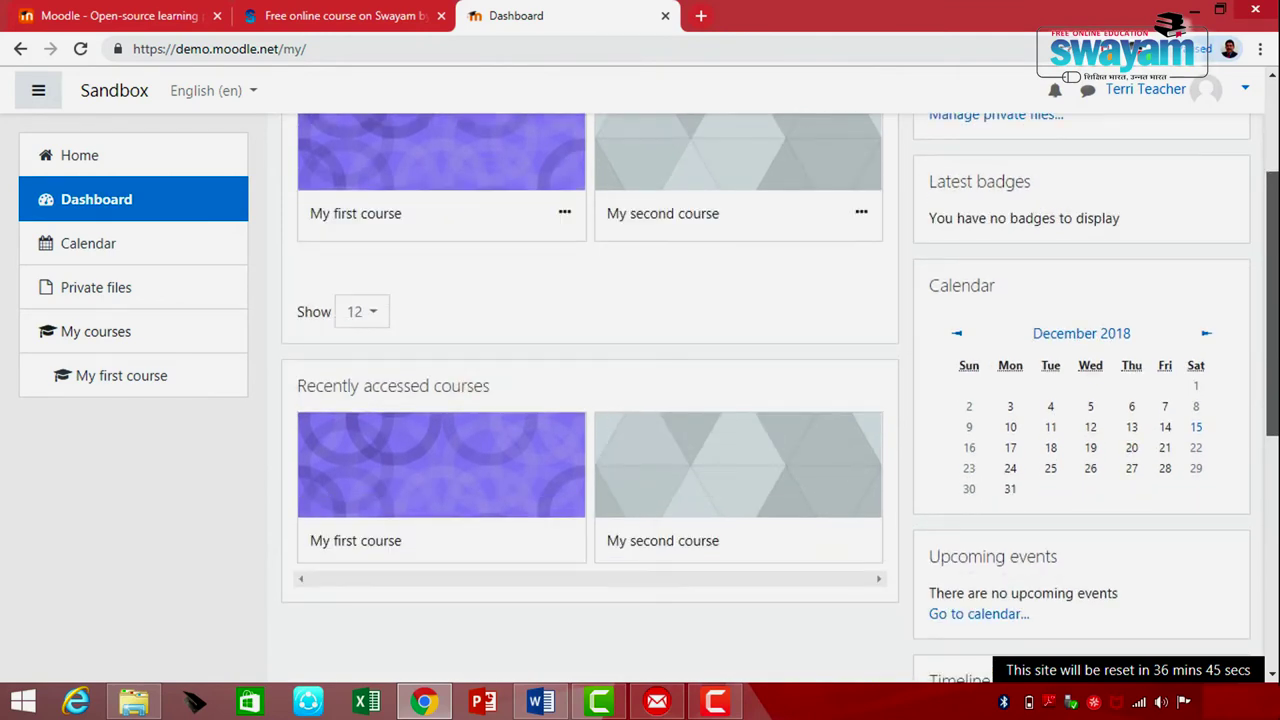
pyautogui.scroll(-1, 640, 400)
pyautogui.scroll(1, 640, 400)
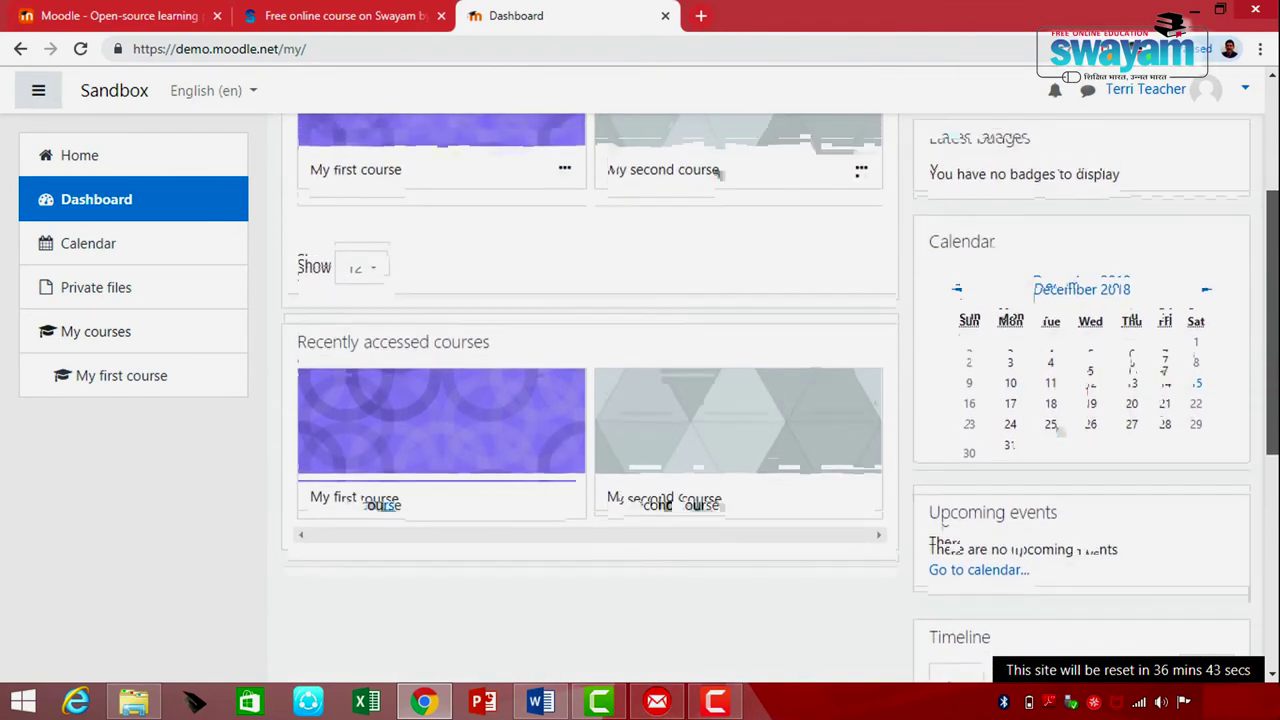
pyautogui.scroll(2, 640, 400)
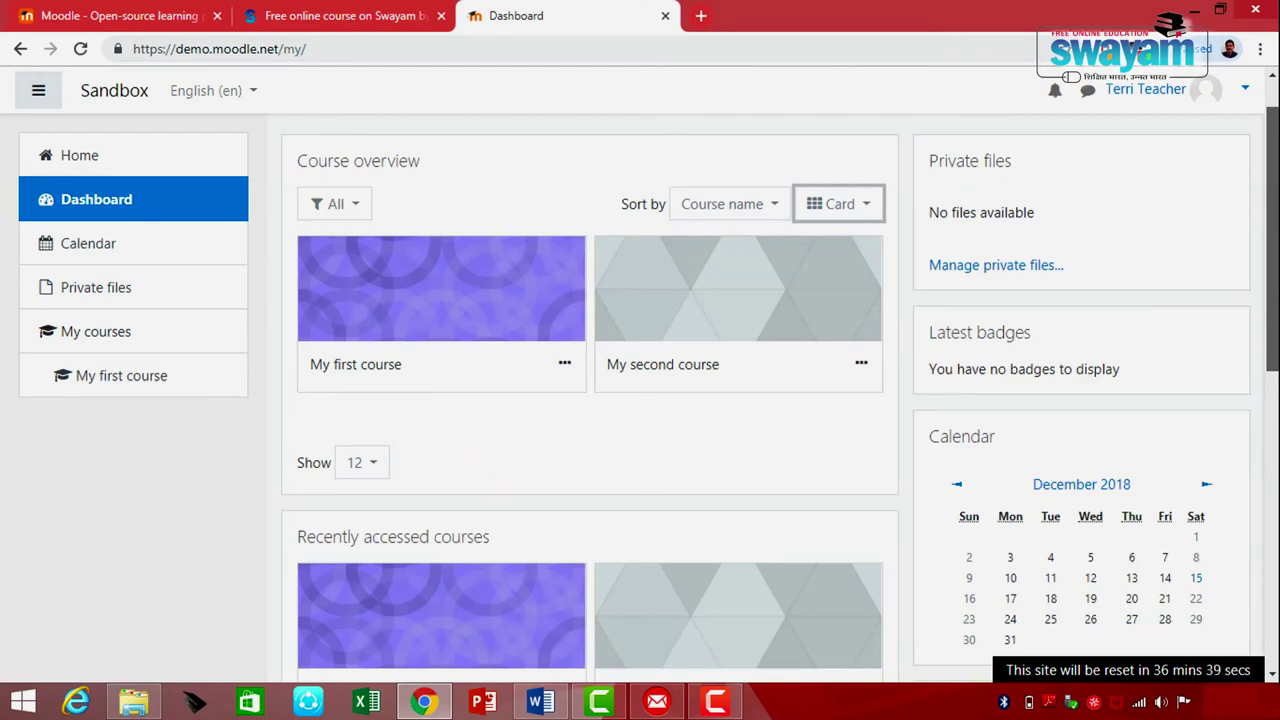
pyautogui.scroll(-2, 640, 400)
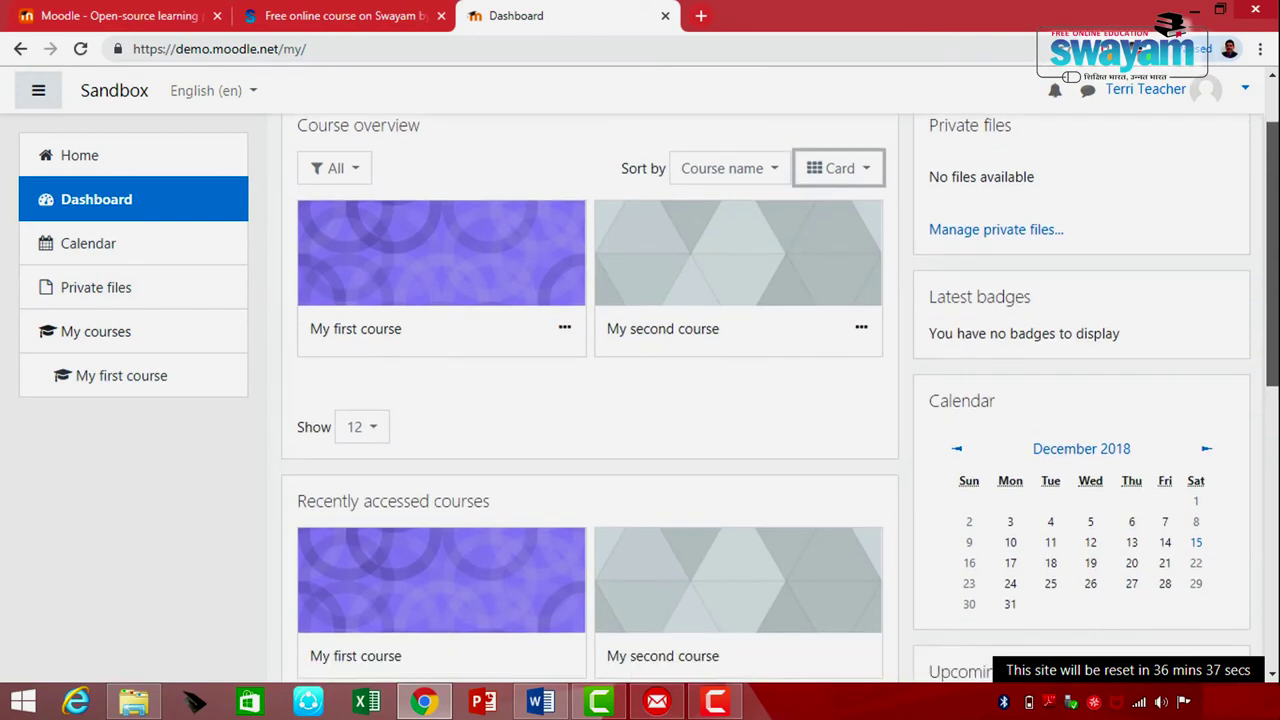
pyautogui.scroll(1, 640, 400)
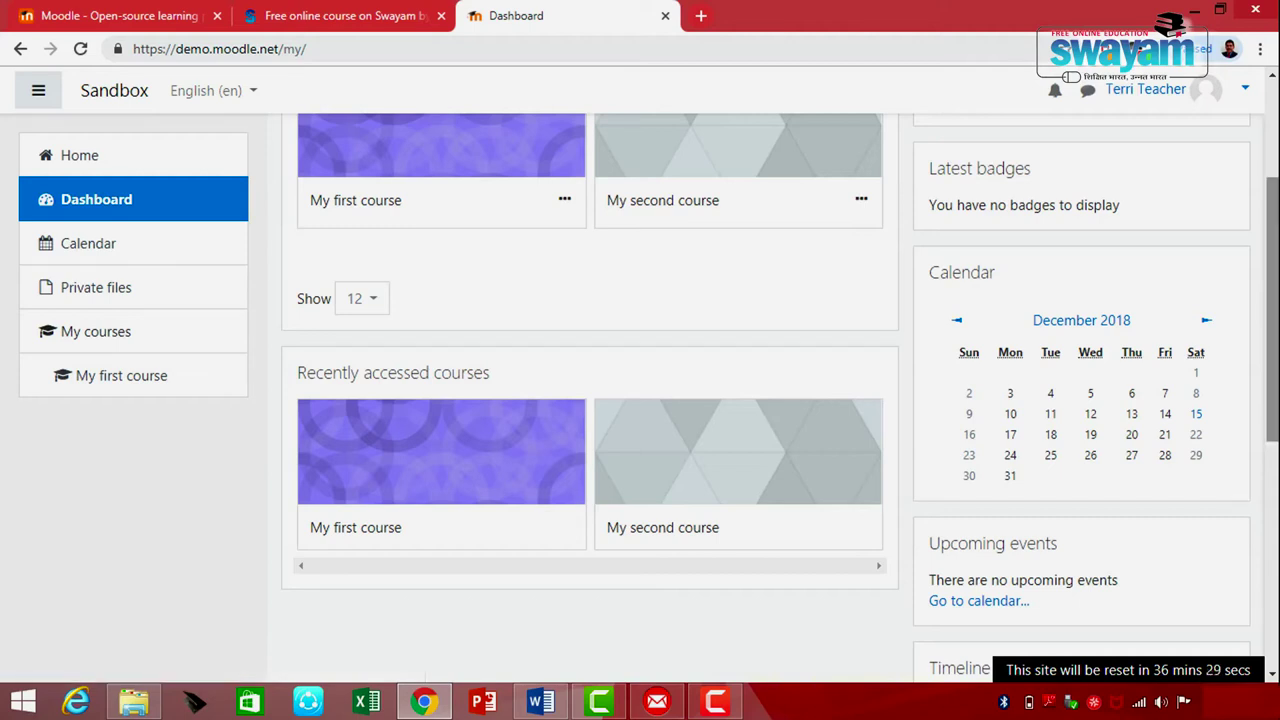
pyautogui.scroll(1, 640, 400)
pyautogui.scroll(1, 780, 383)
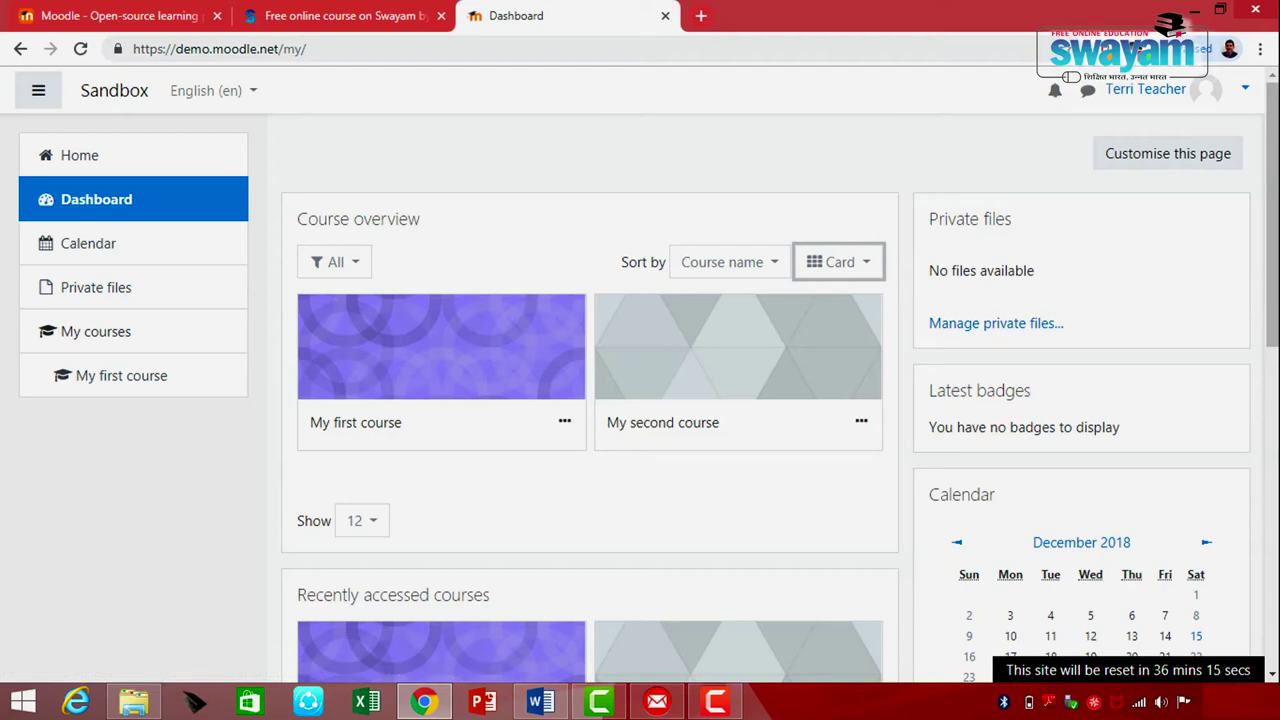
pyautogui.scroll(-1, 640, 400)
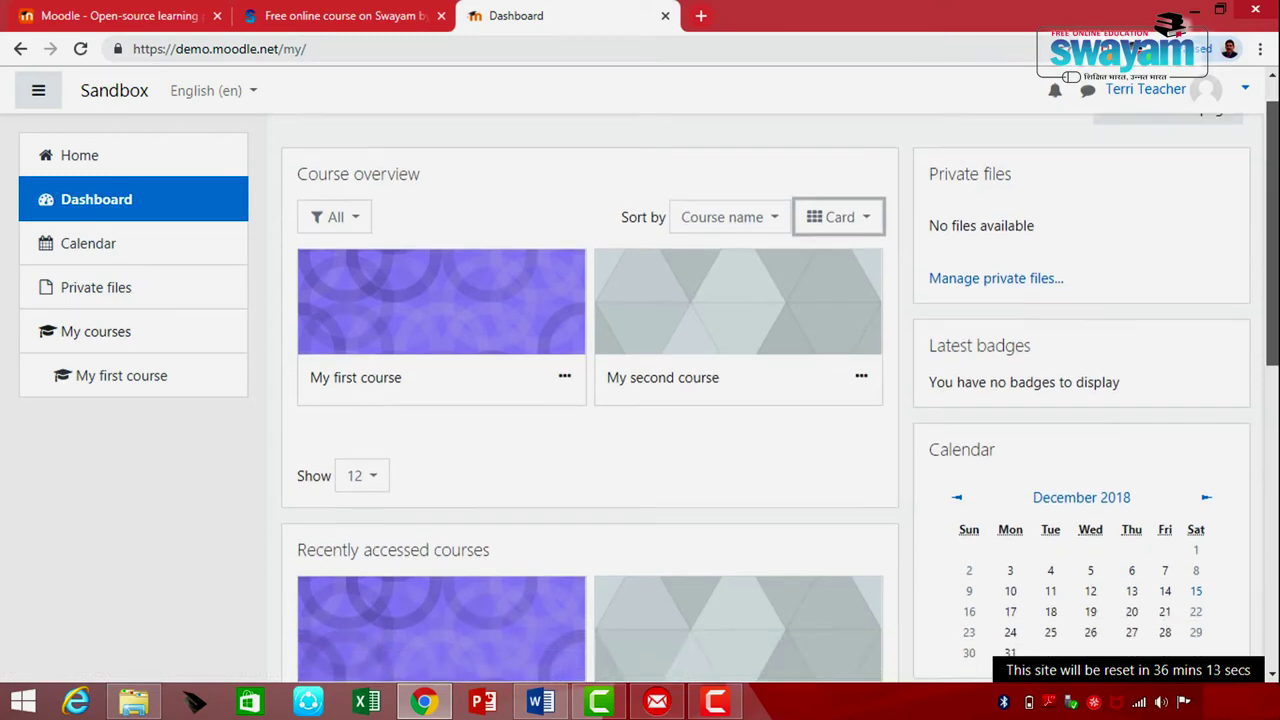
pyautogui.scroll(-1, 640, 400)
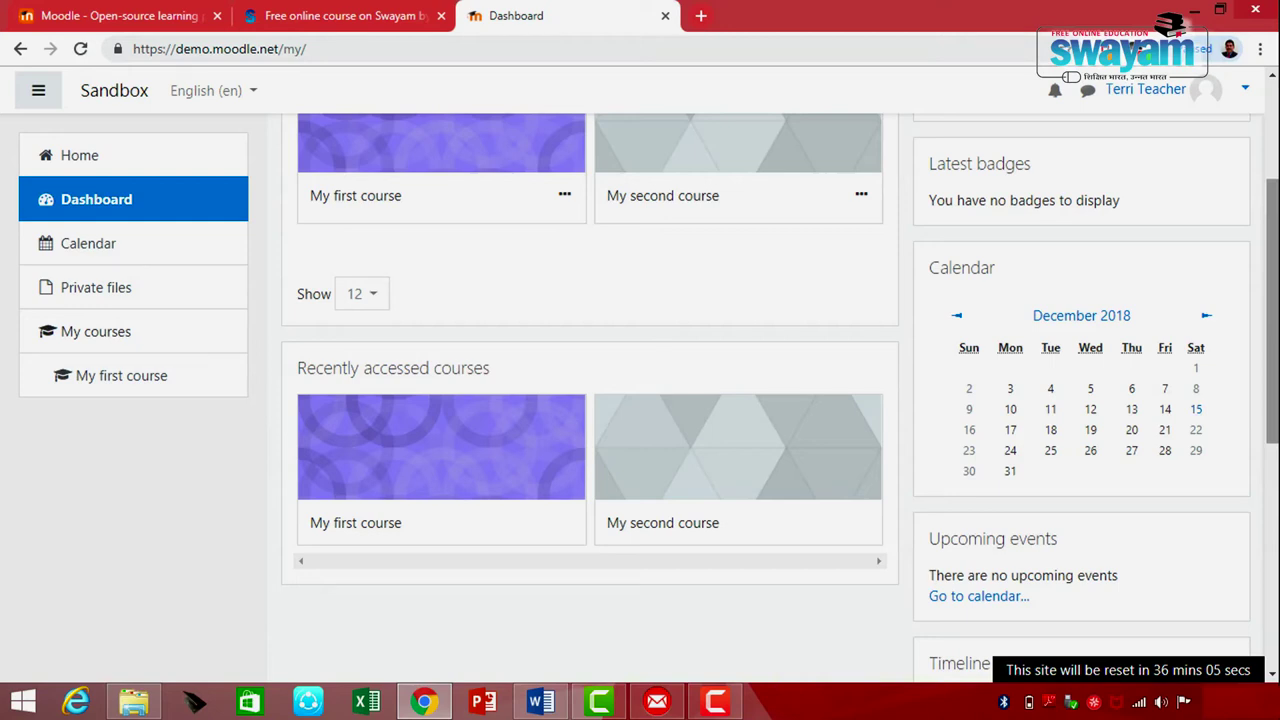
pyautogui.scroll(3, 640, 396)
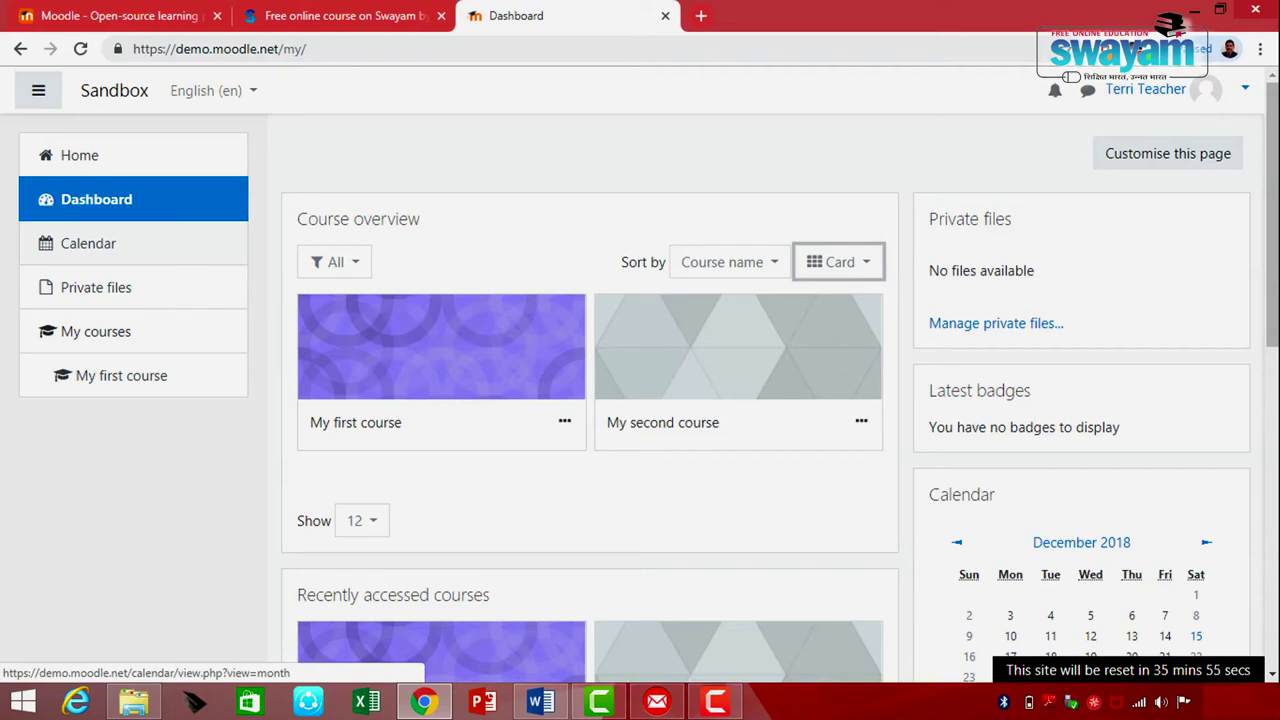
# Step: Open the full calendar and browse its December 2018 month view for all courses
pyautogui.click(88, 243)
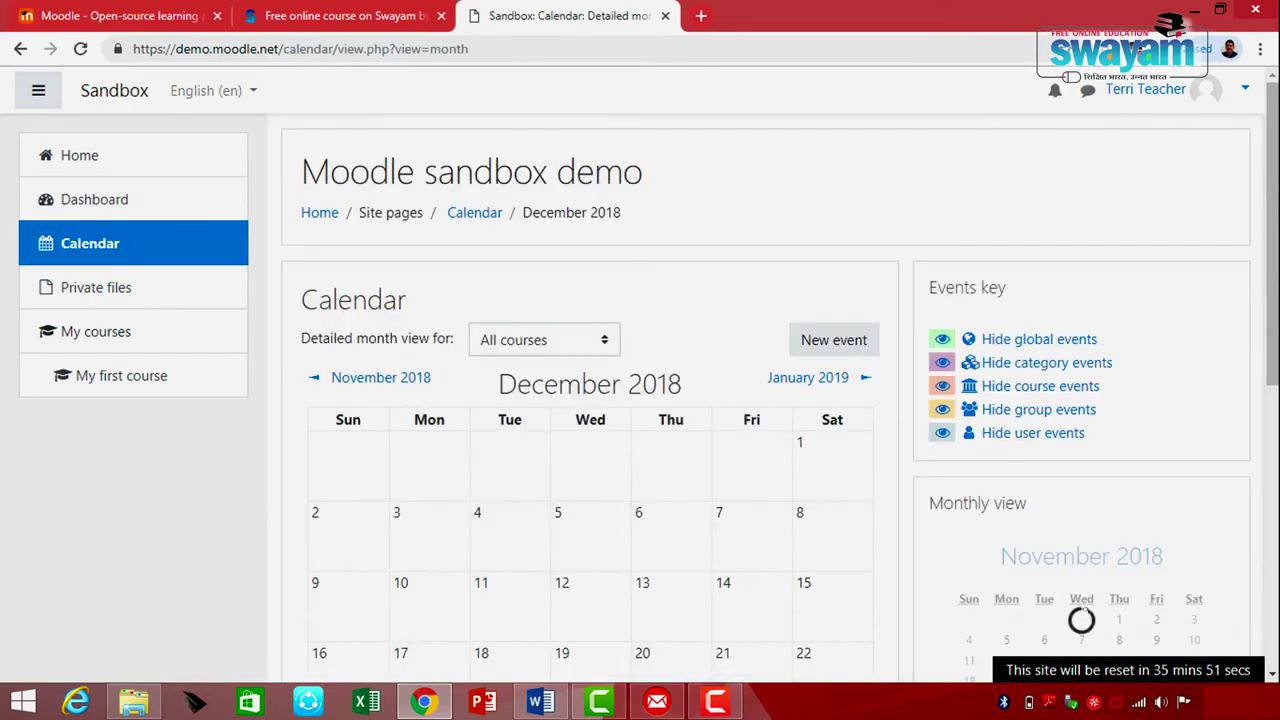
pyautogui.scroll(-3, 640, 400)
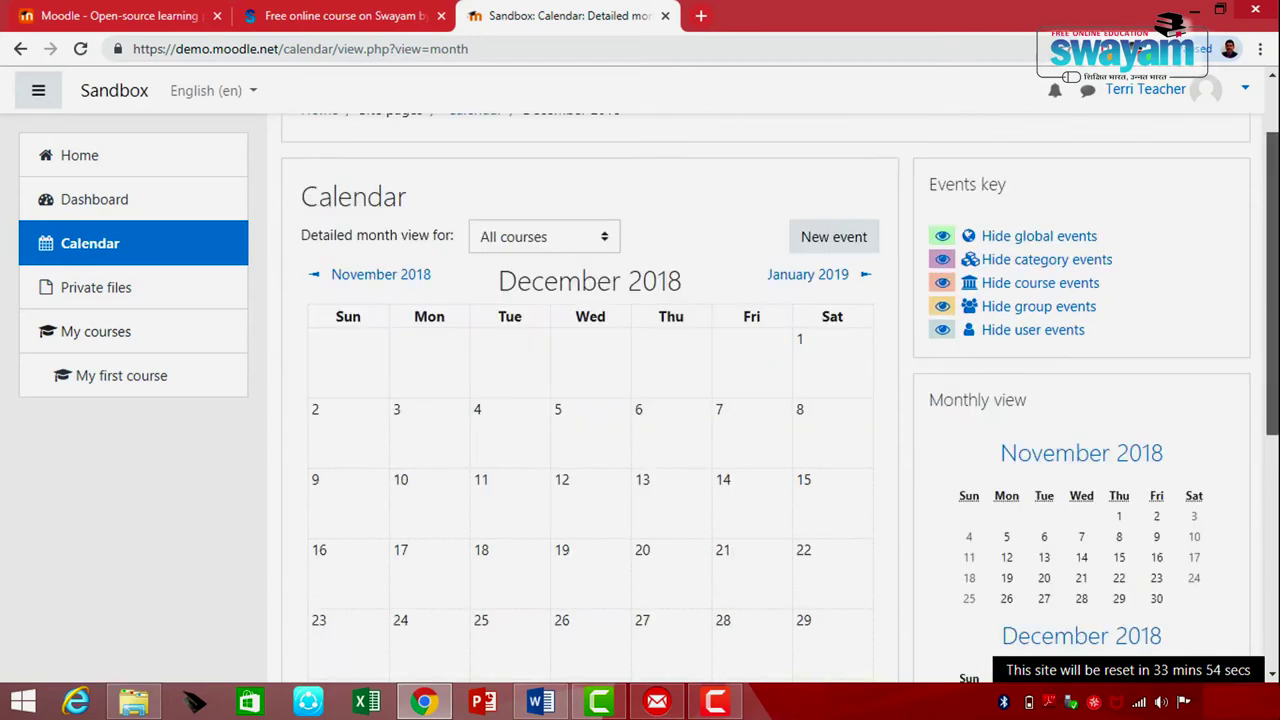
pyautogui.scroll(-1, 320, 370)
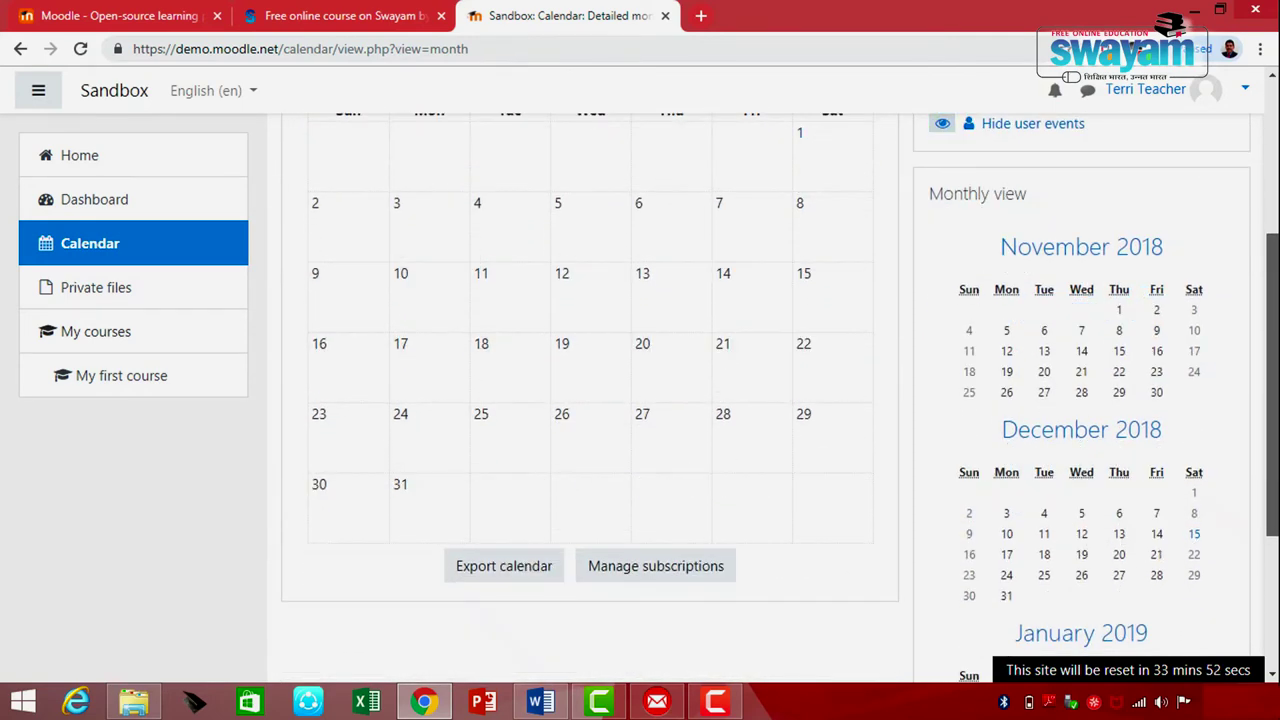
pyautogui.scroll(1, 320, 370)
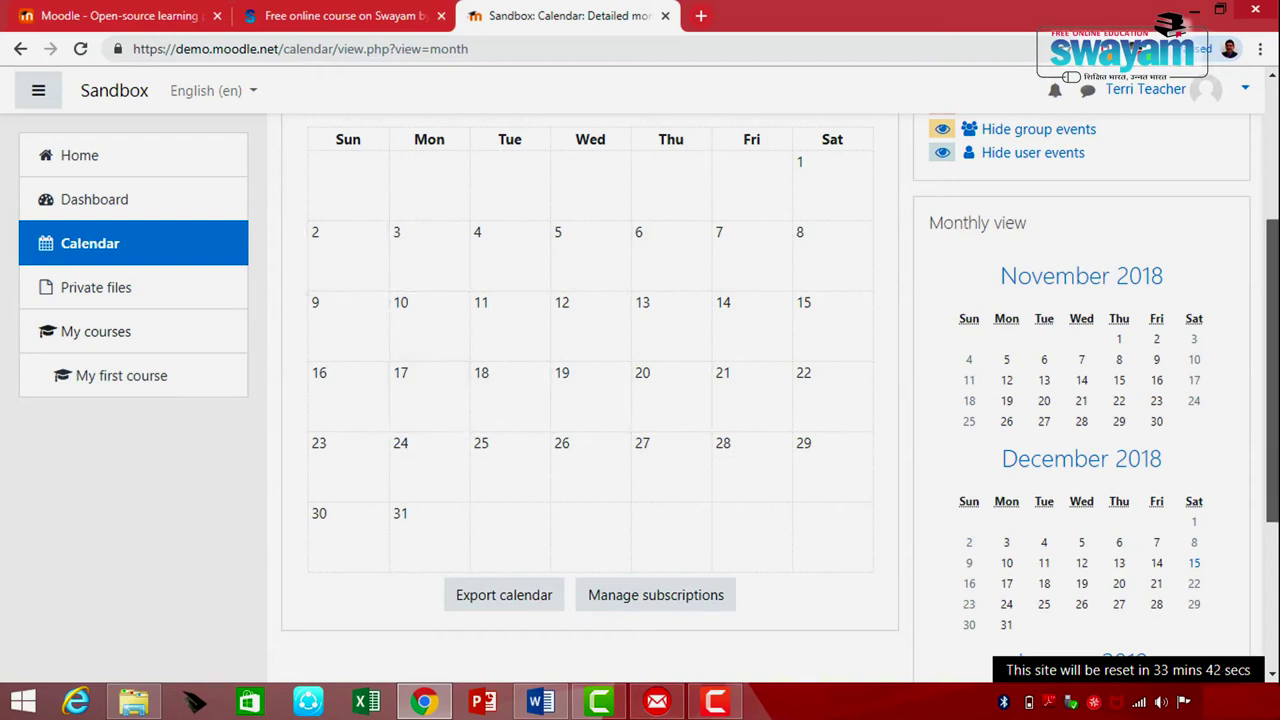
pyautogui.scroll(-1, 655, 400)
pyautogui.scroll(-1, 590, 400)
pyautogui.scroll(2, 590, 400)
pyautogui.scroll(-2, 640, 400)
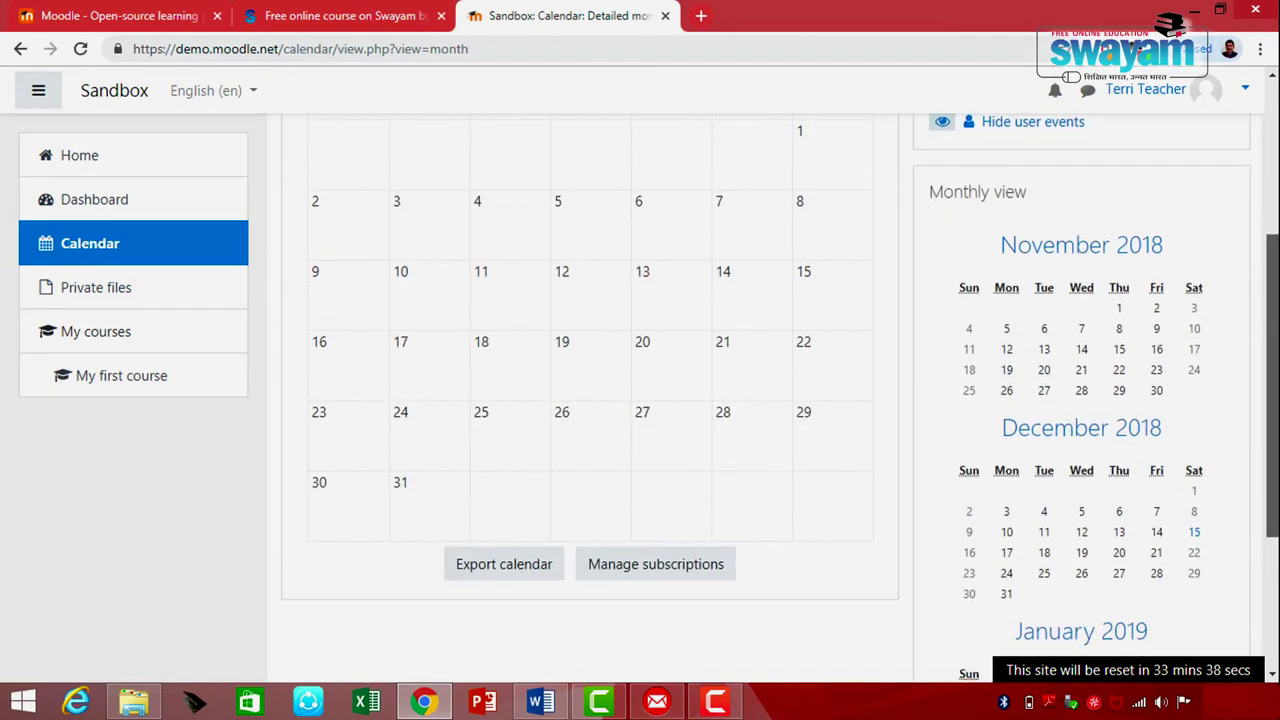
pyautogui.scroll(4, 640, 400)
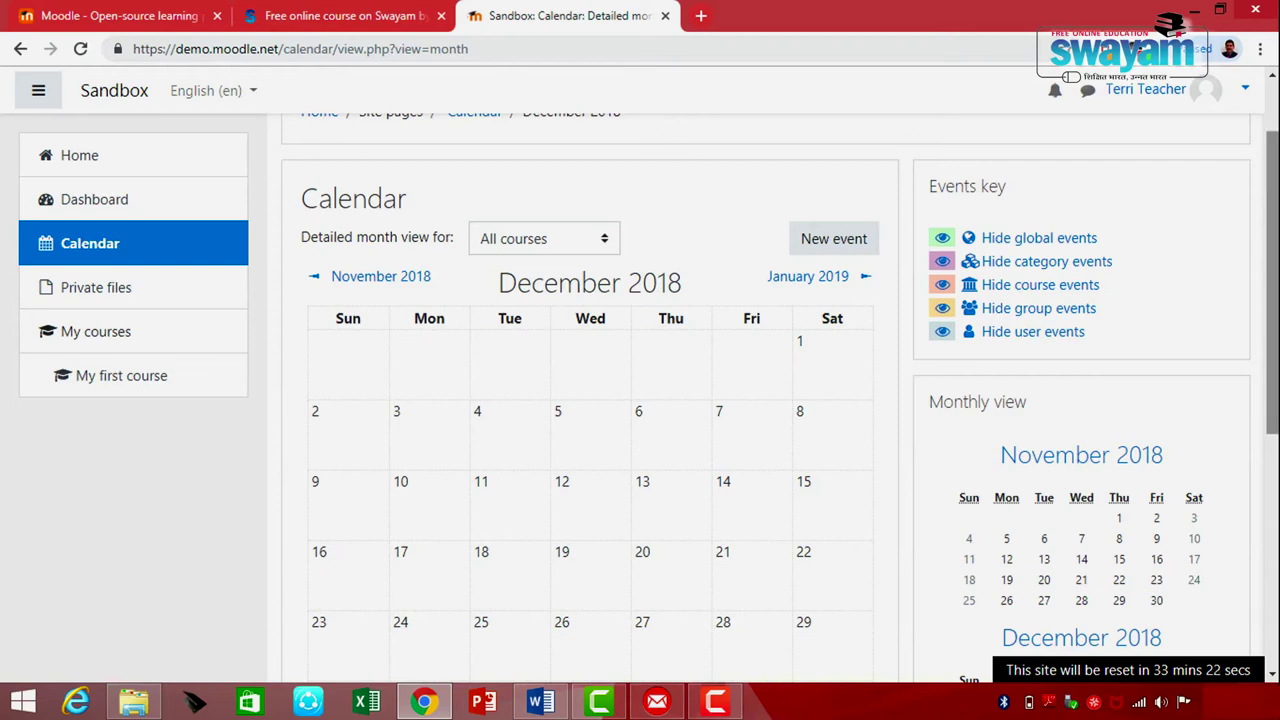
pyautogui.rightClick(1042, 254)
pyautogui.press('Escape')
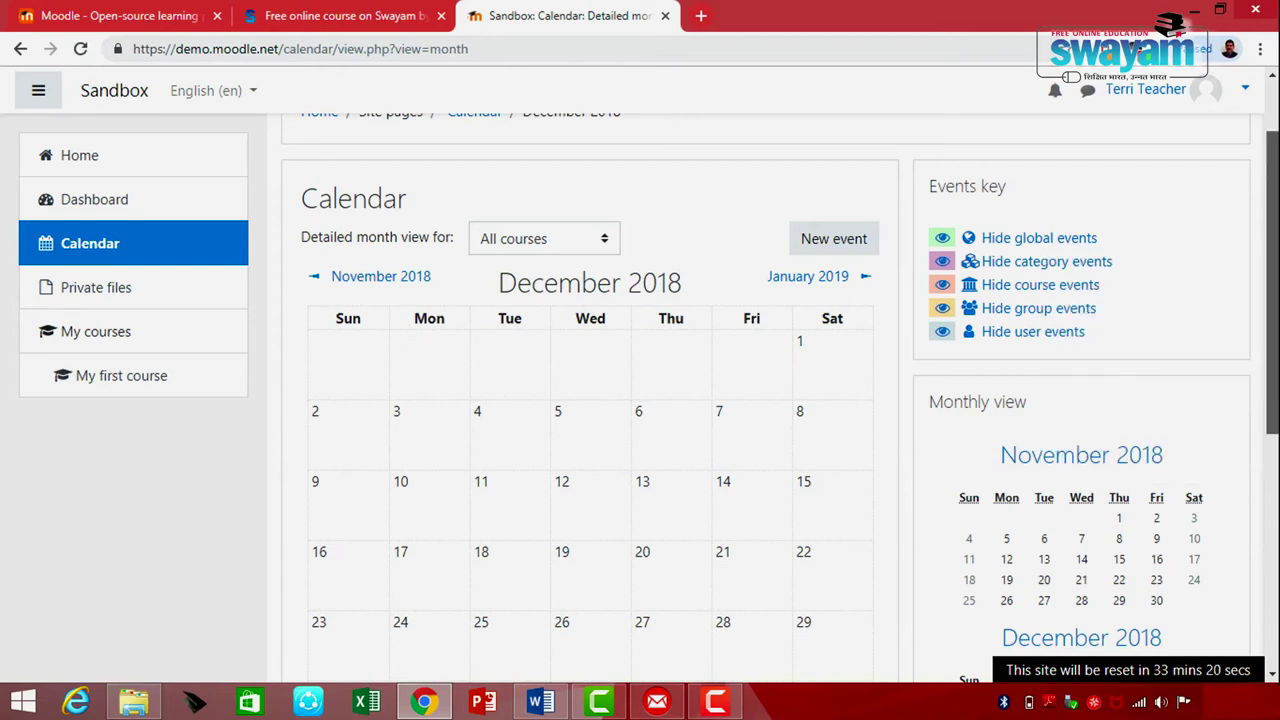
pyautogui.scroll(1, 1273, 280)
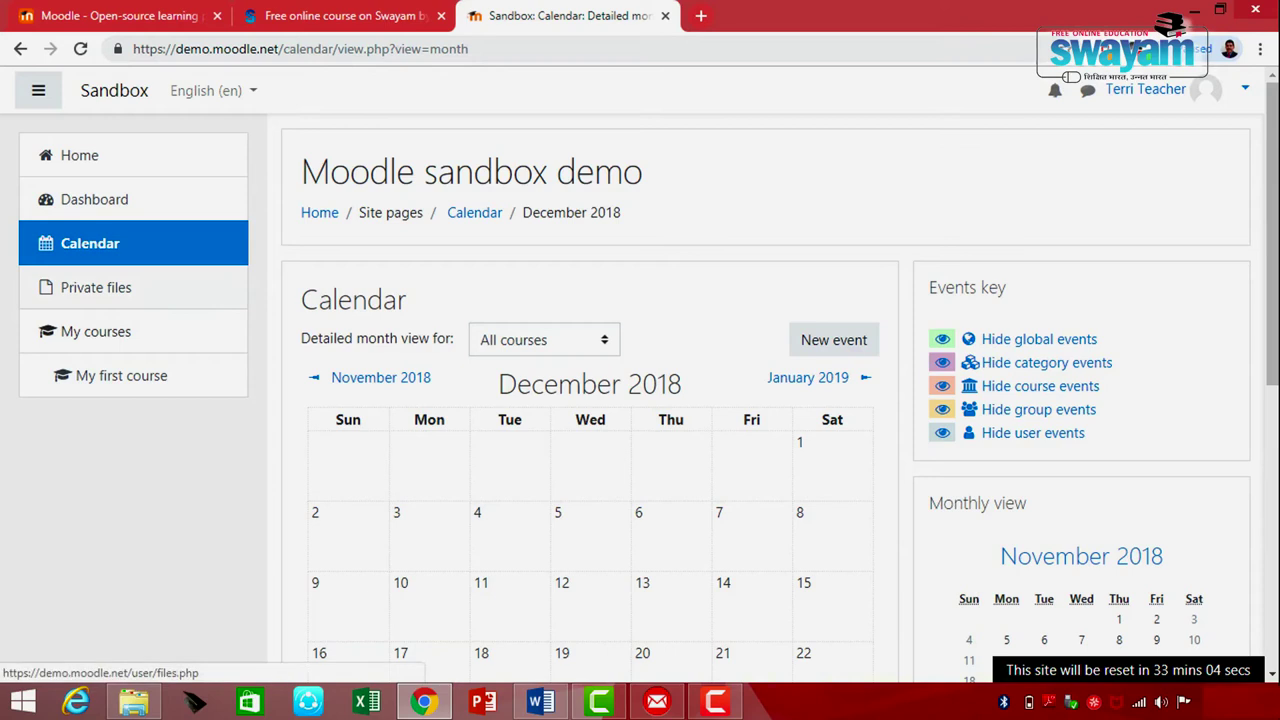
# Step: View the empty Private files area with its 100MB limit, then open My first course
pyautogui.click(96, 287)
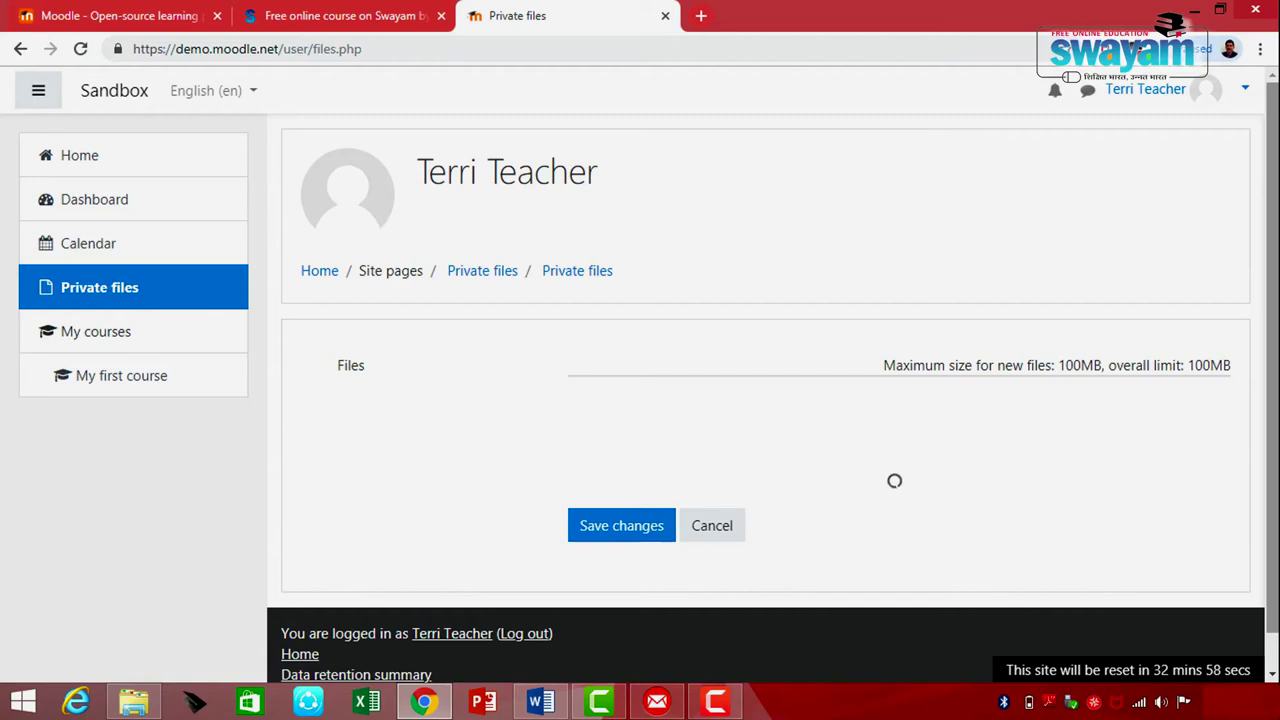
pyautogui.scroll(-1, 773, 383)
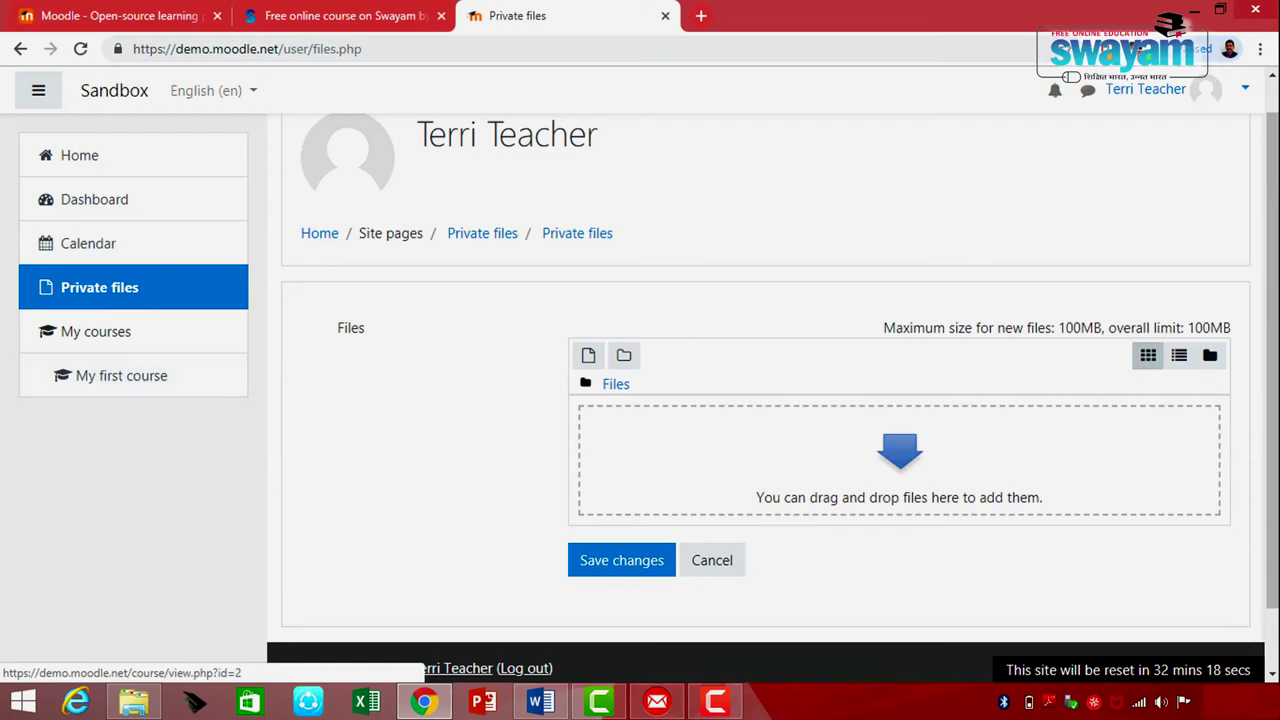
pyautogui.click(121, 375)
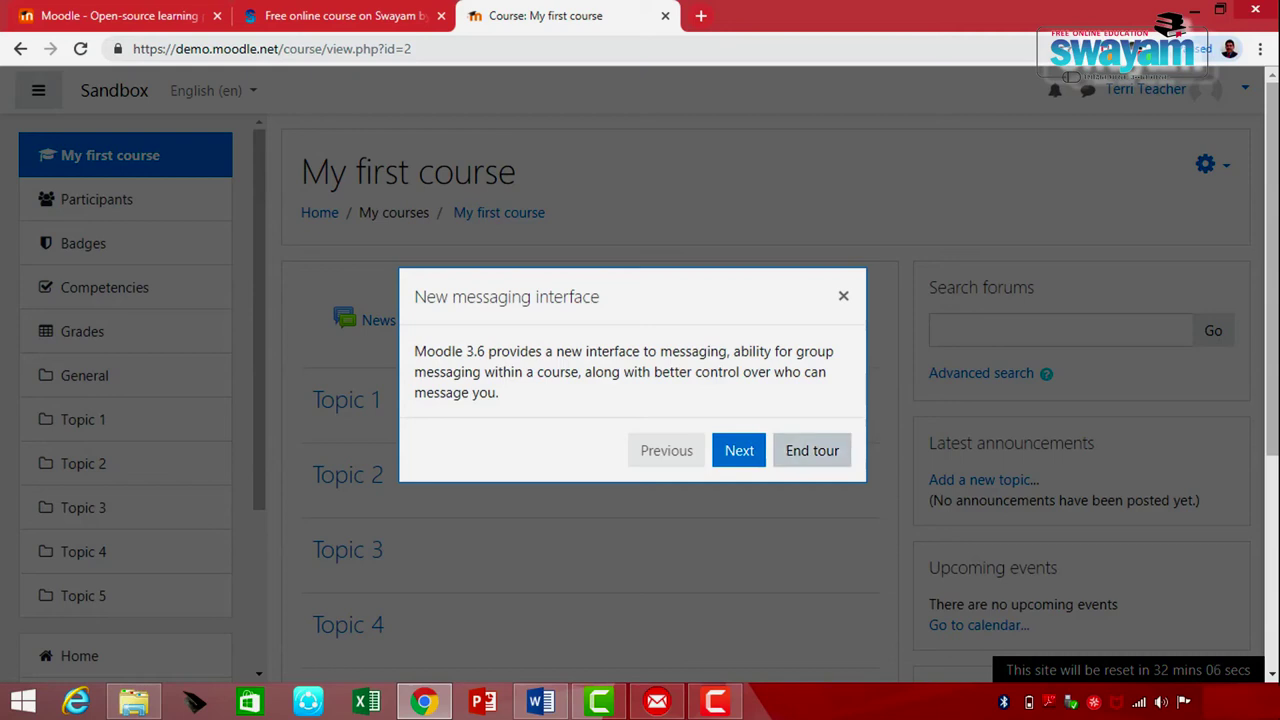
# Step: End the New messaging interface tour and browse My first course's topics and blocks
pyautogui.click(812, 450)
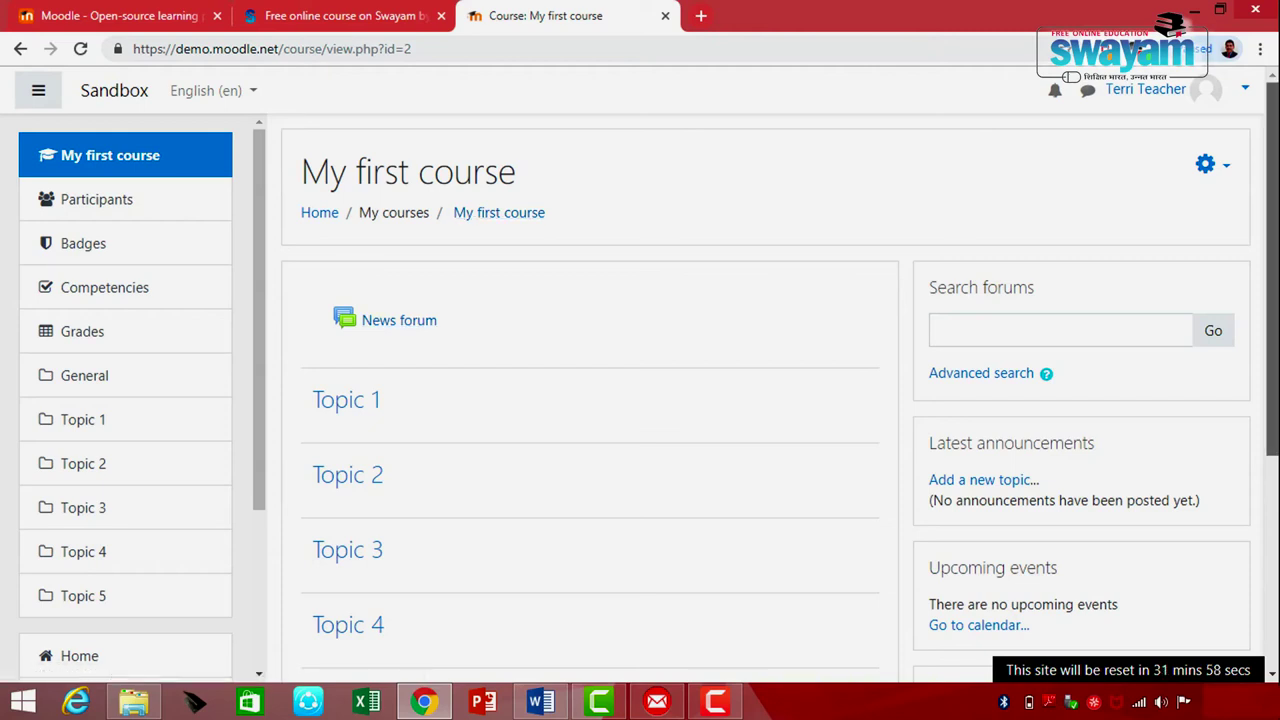
pyautogui.scroll(-1, 765, 400)
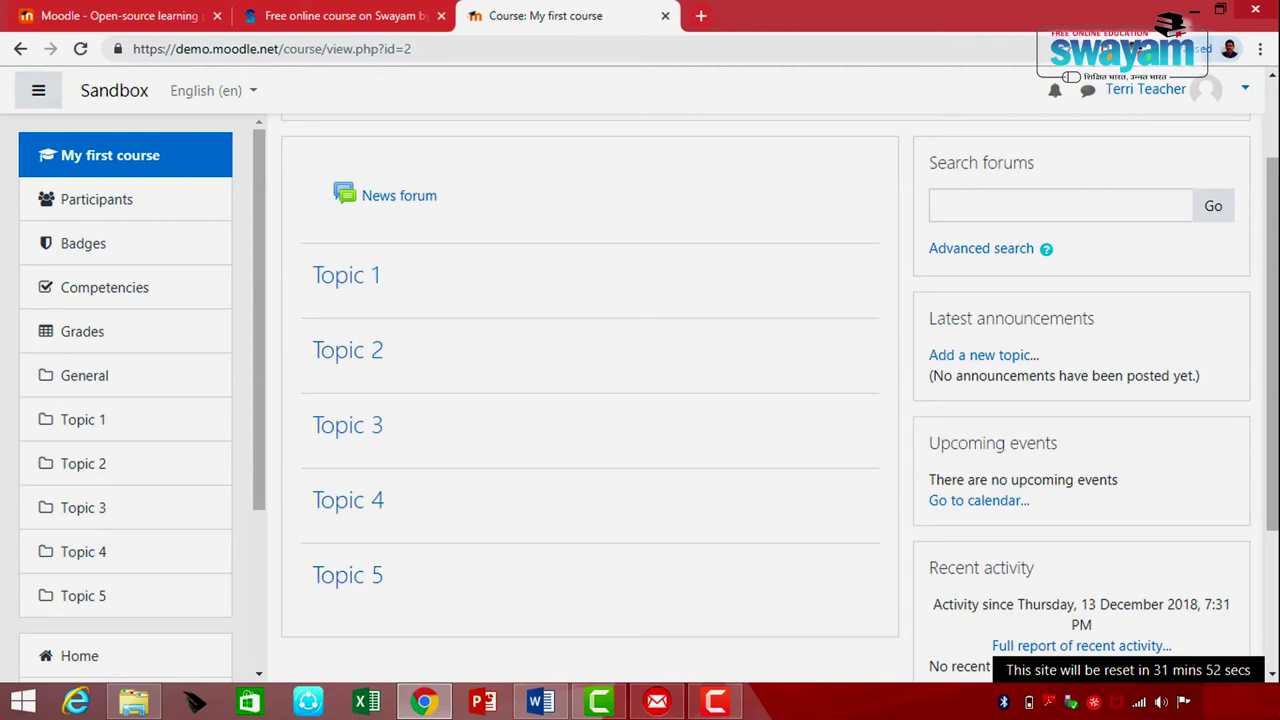
pyautogui.scroll(-1, 140, 400)
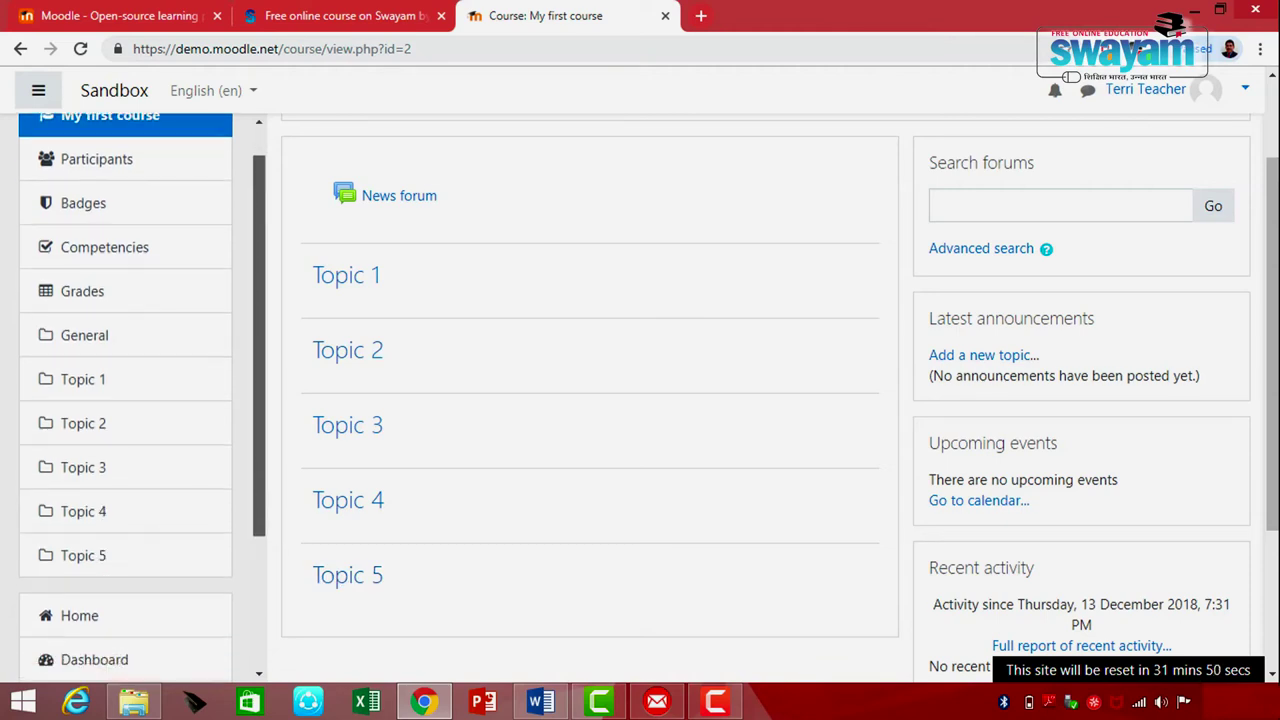
pyautogui.scroll(1, 125, 400)
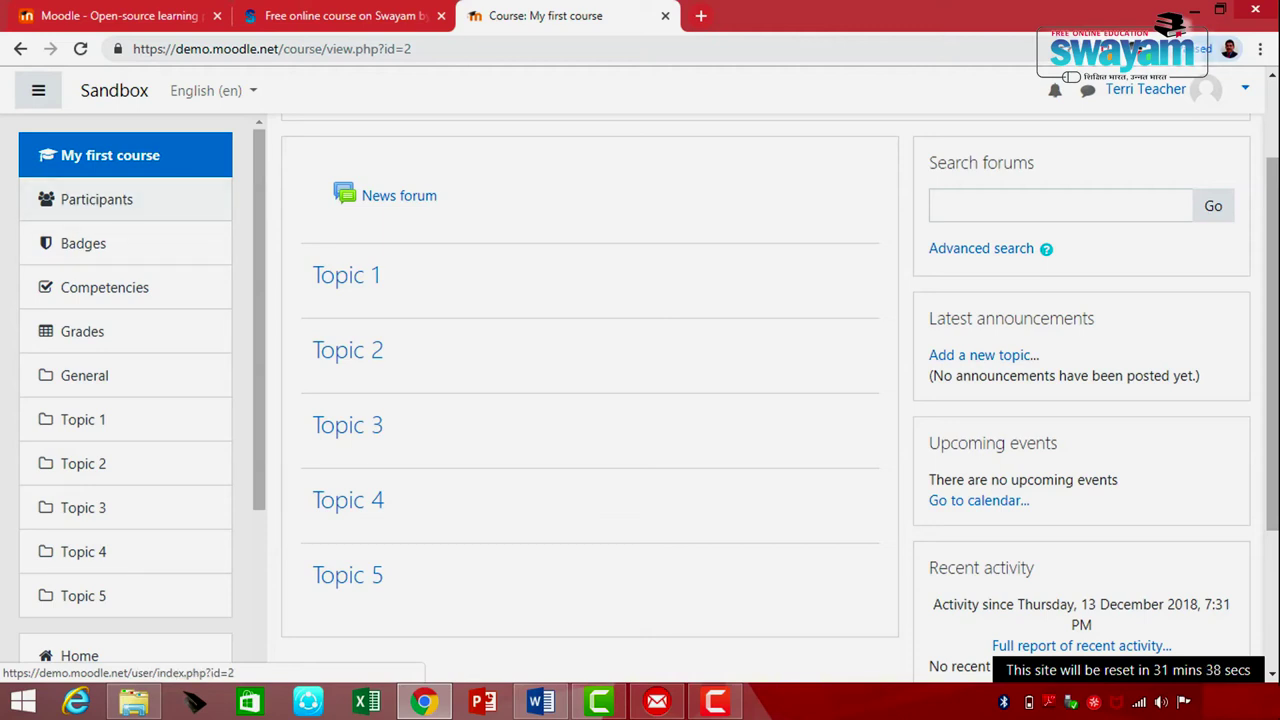
pyautogui.click(96, 199)
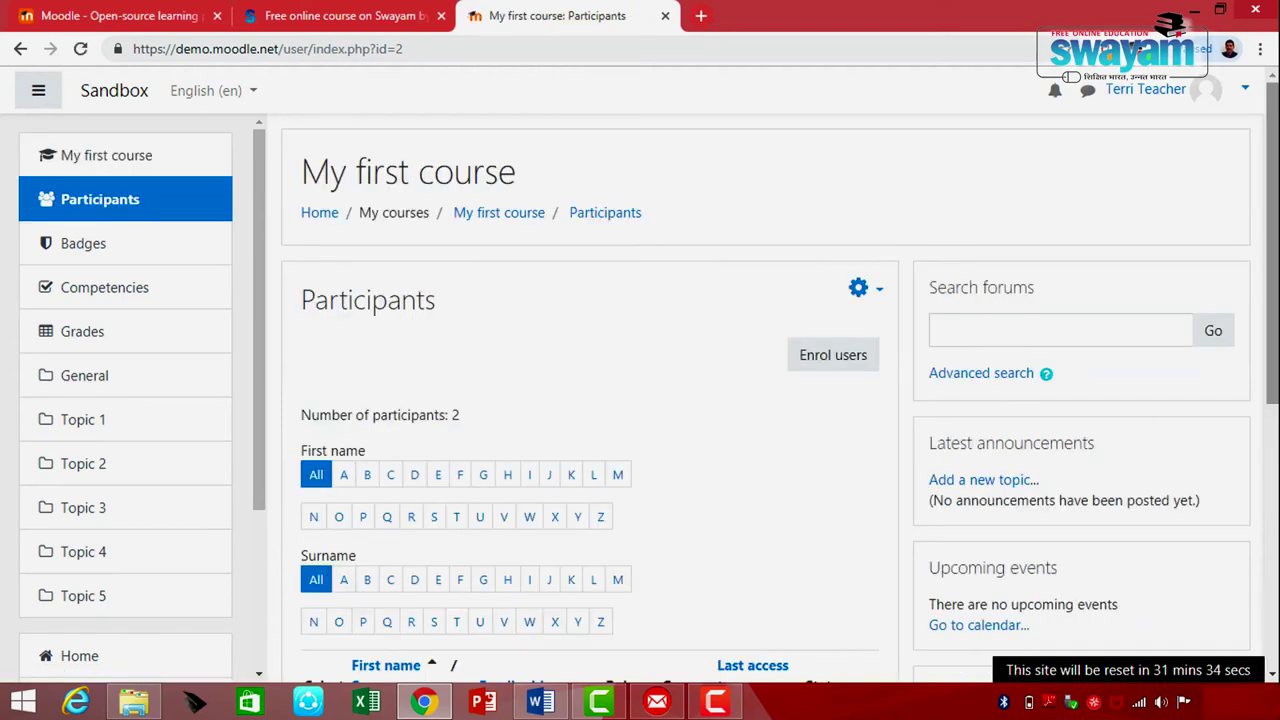
pyautogui.scroll(-2, 780, 383)
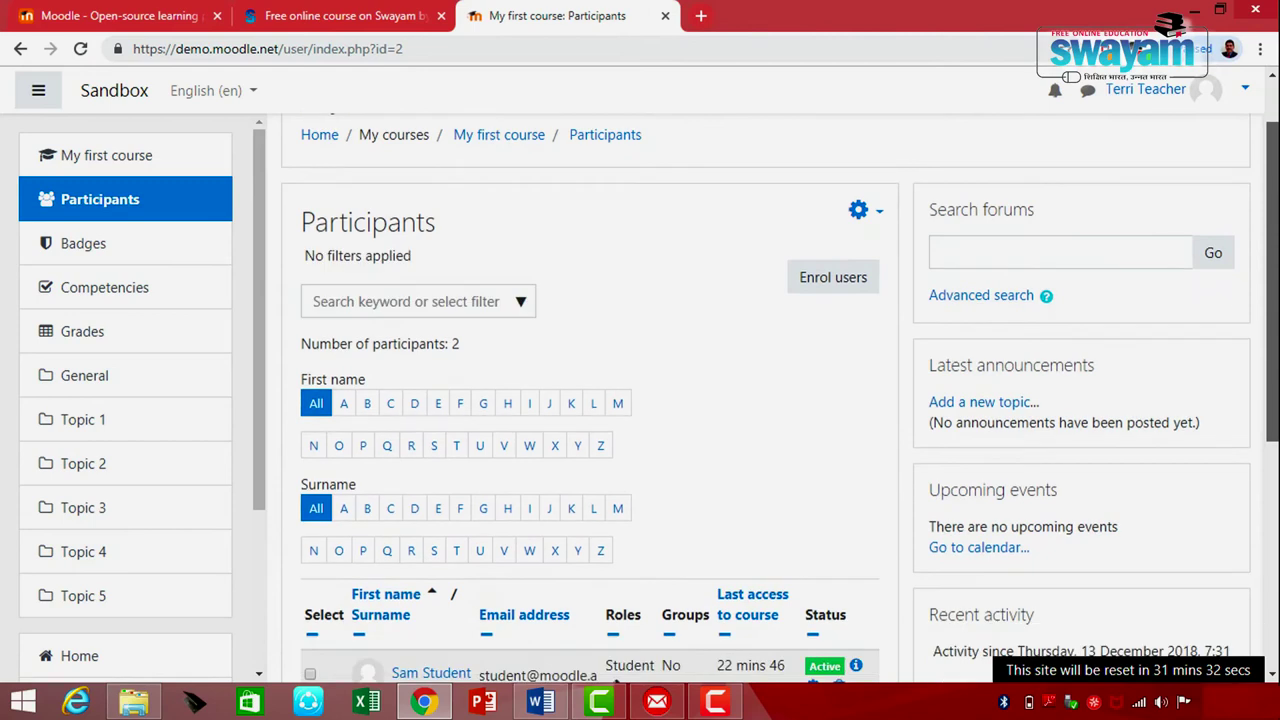
pyautogui.scroll(-2, 790, 398)
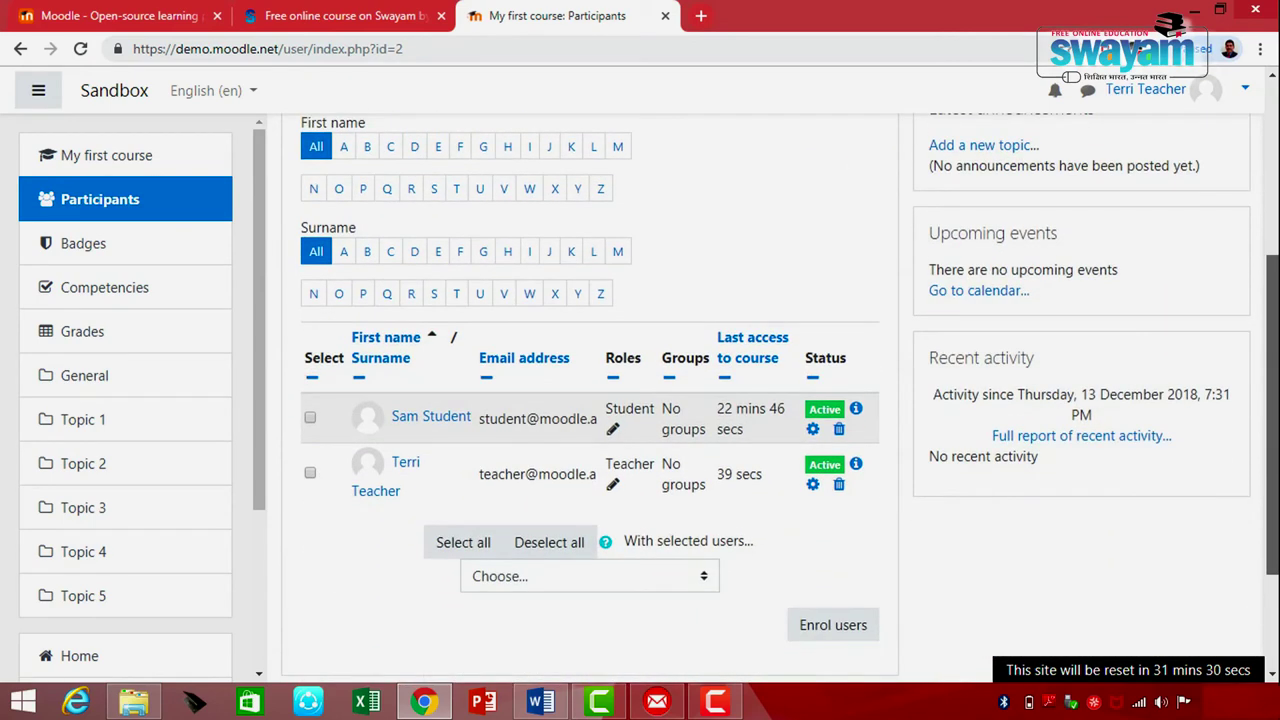
pyautogui.scroll(-1, 590, 415)
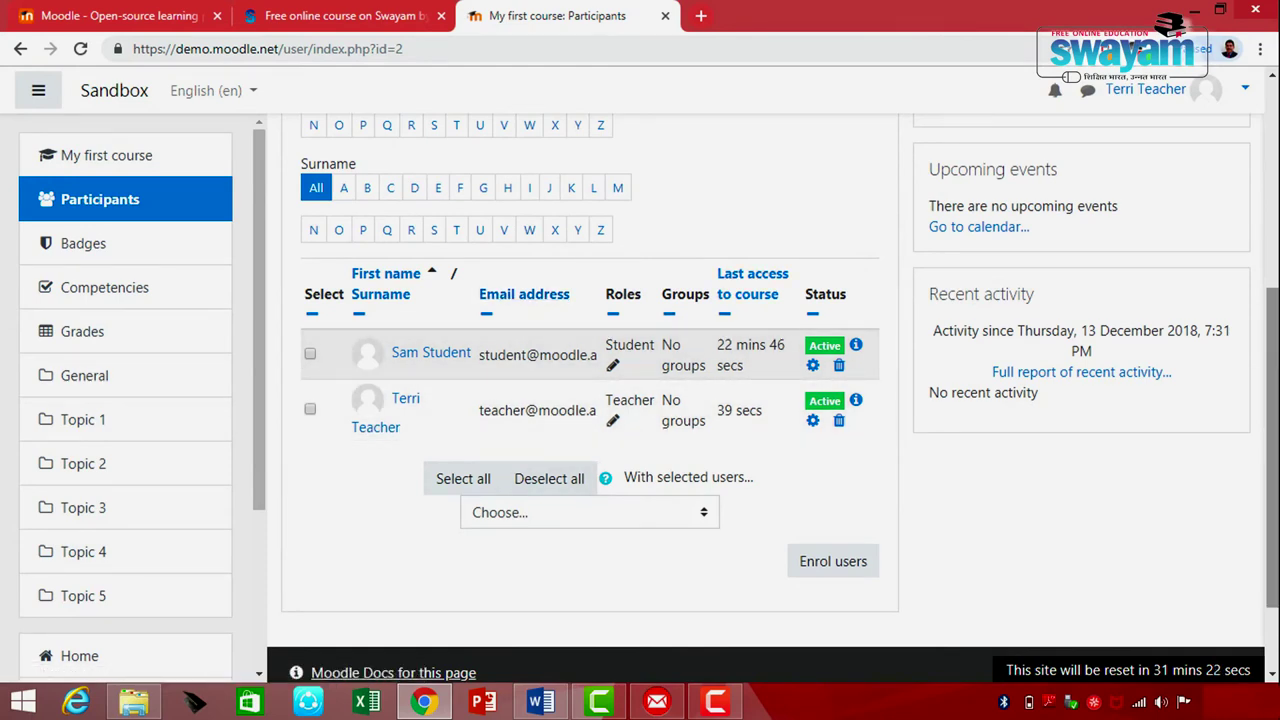
pyautogui.scroll(1, 590, 400)
pyautogui.scroll(5, 590, 400)
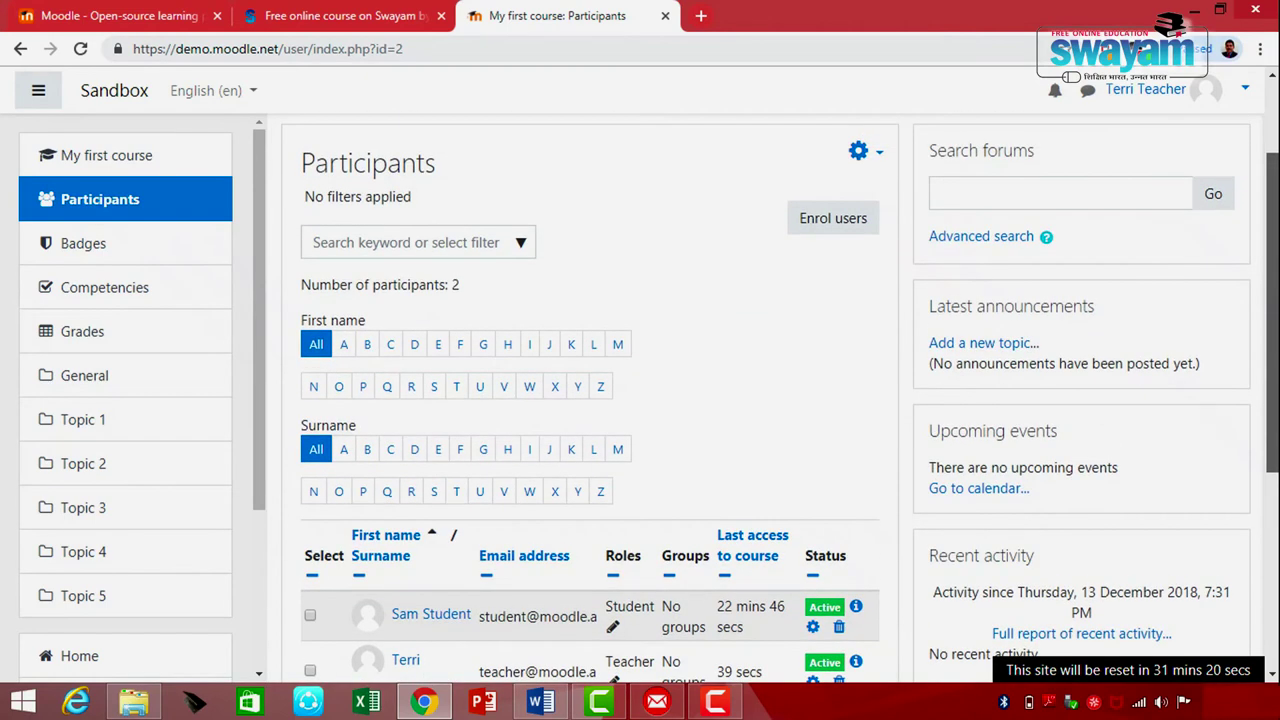
pyautogui.scroll(-1, 780, 400)
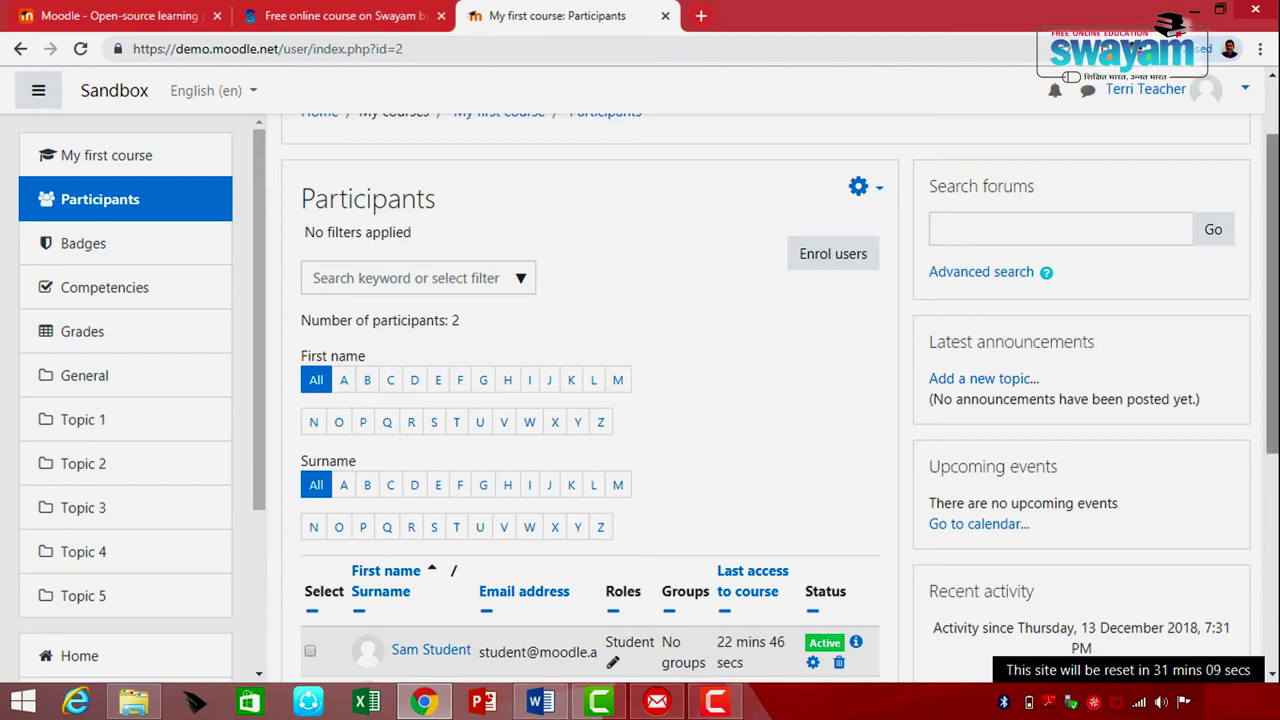
pyautogui.rightClick(1041, 340)
pyautogui.press('Escape')
pyautogui.rightClick(1051, 286)
pyautogui.press('Escape')
pyautogui.rightClick(1041, 380)
pyautogui.press('Escape')
pyautogui.scroll(-3, 640, 400)
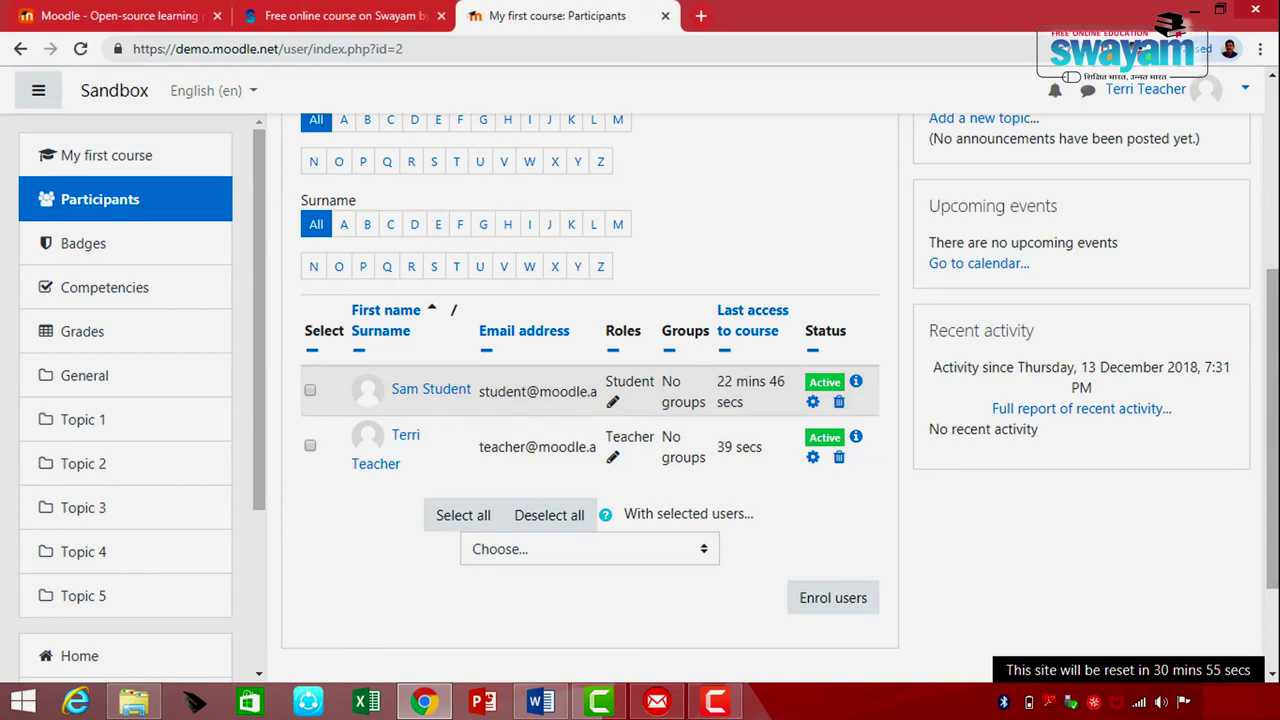
pyautogui.scroll(-4, 125, 400)
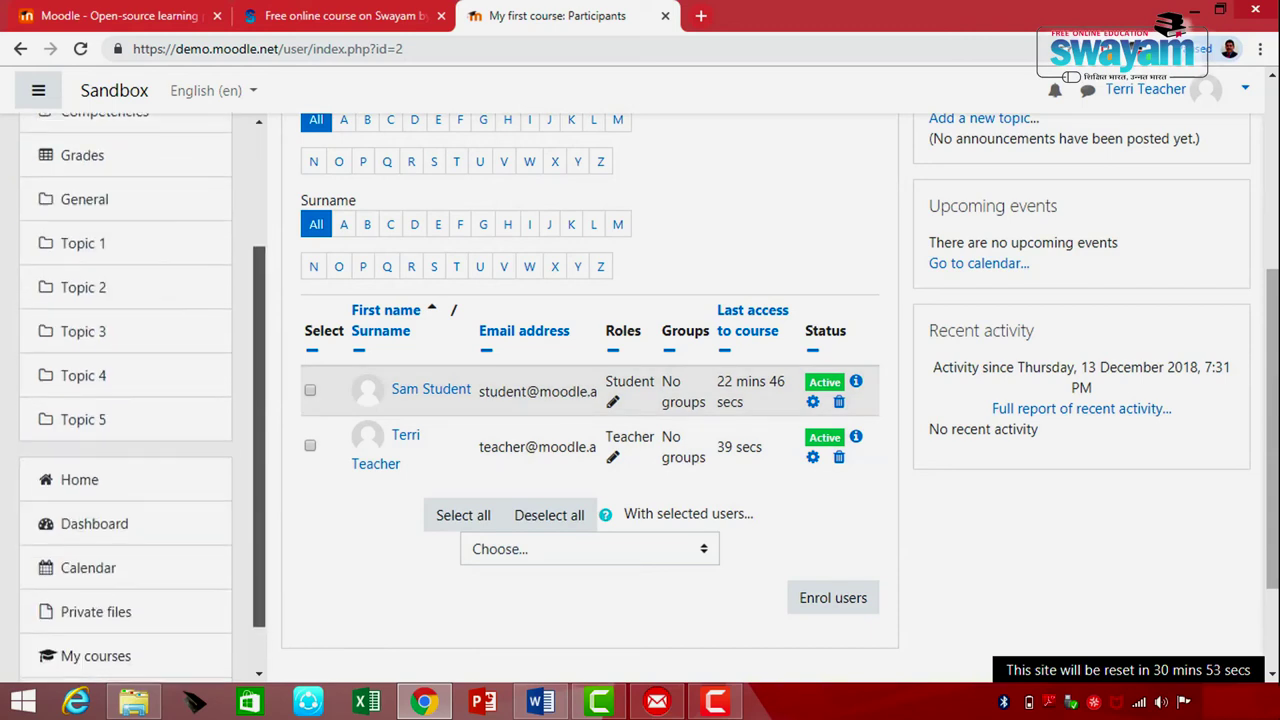
pyautogui.scroll(3, 125, 400)
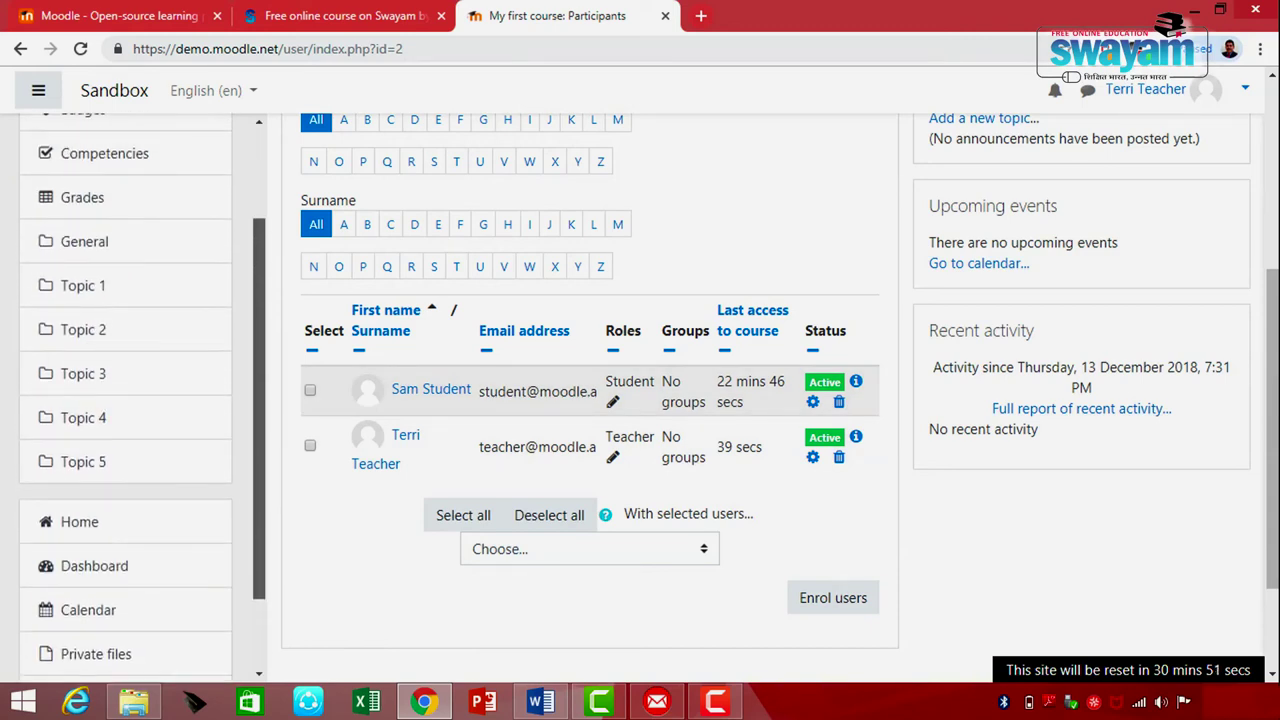
pyautogui.scroll(1, 125, 400)
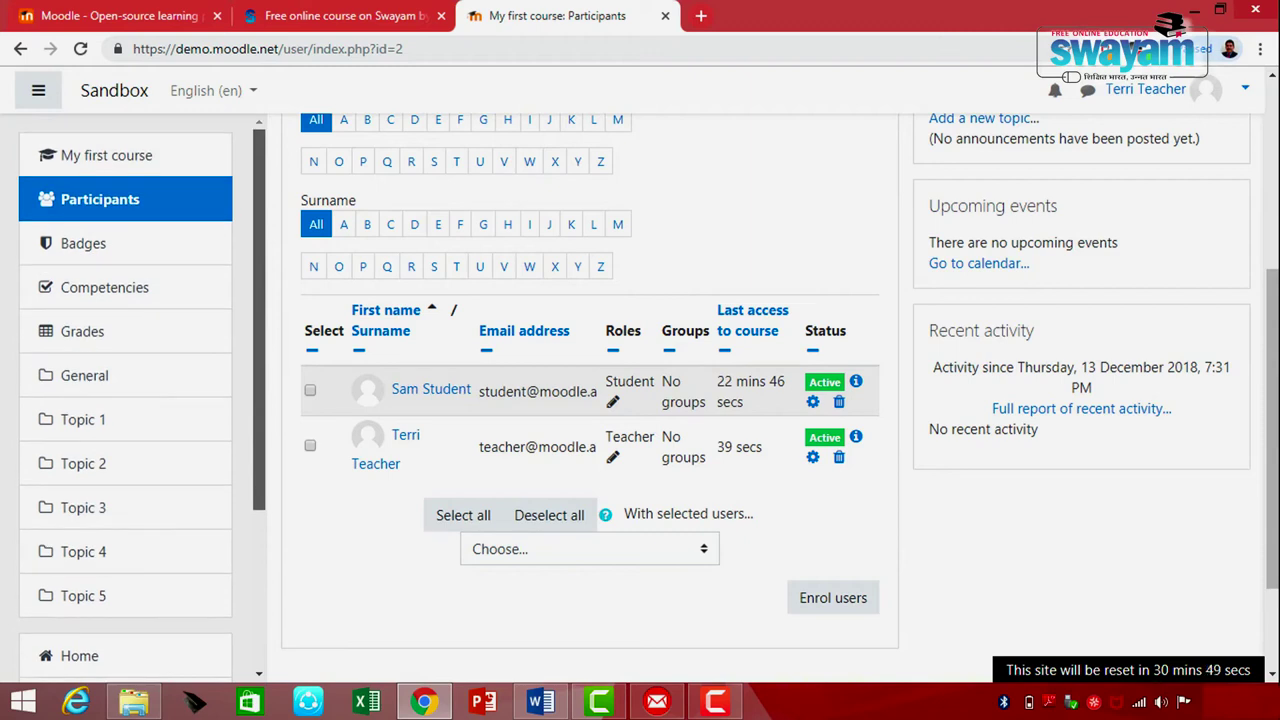
pyautogui.scroll(-3, 125, 400)
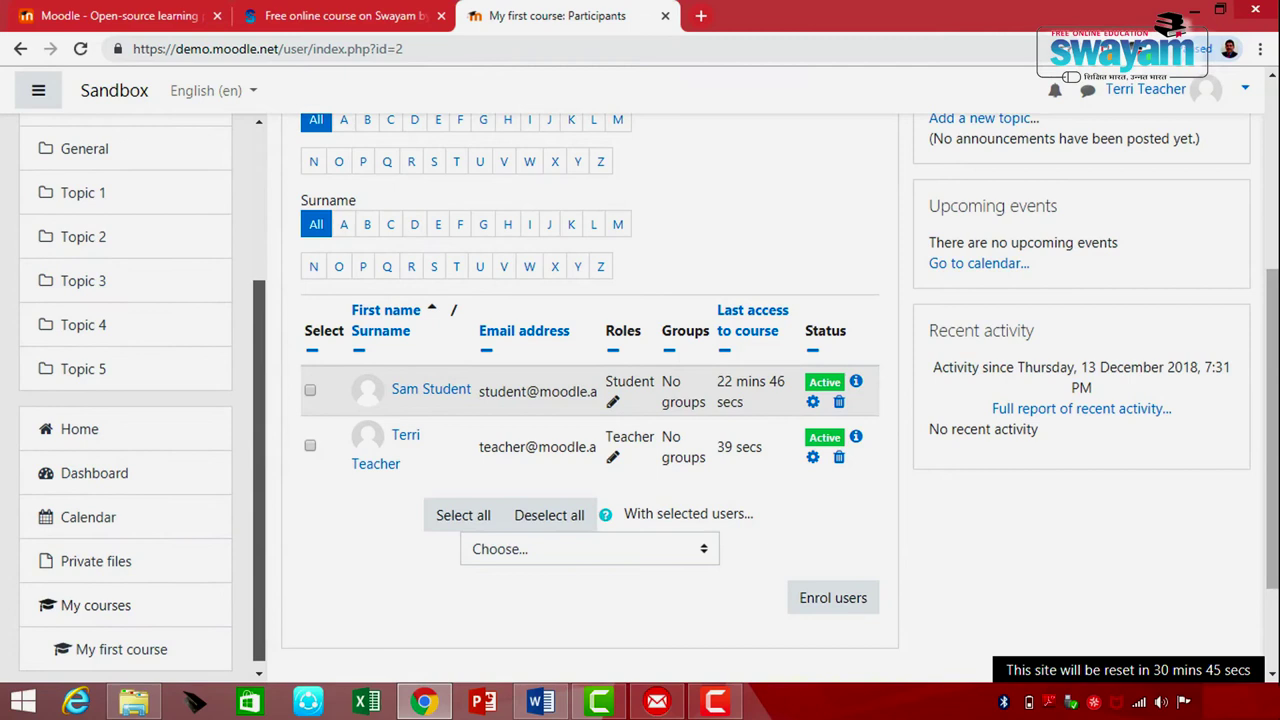
pyautogui.scroll(3, 125, 400)
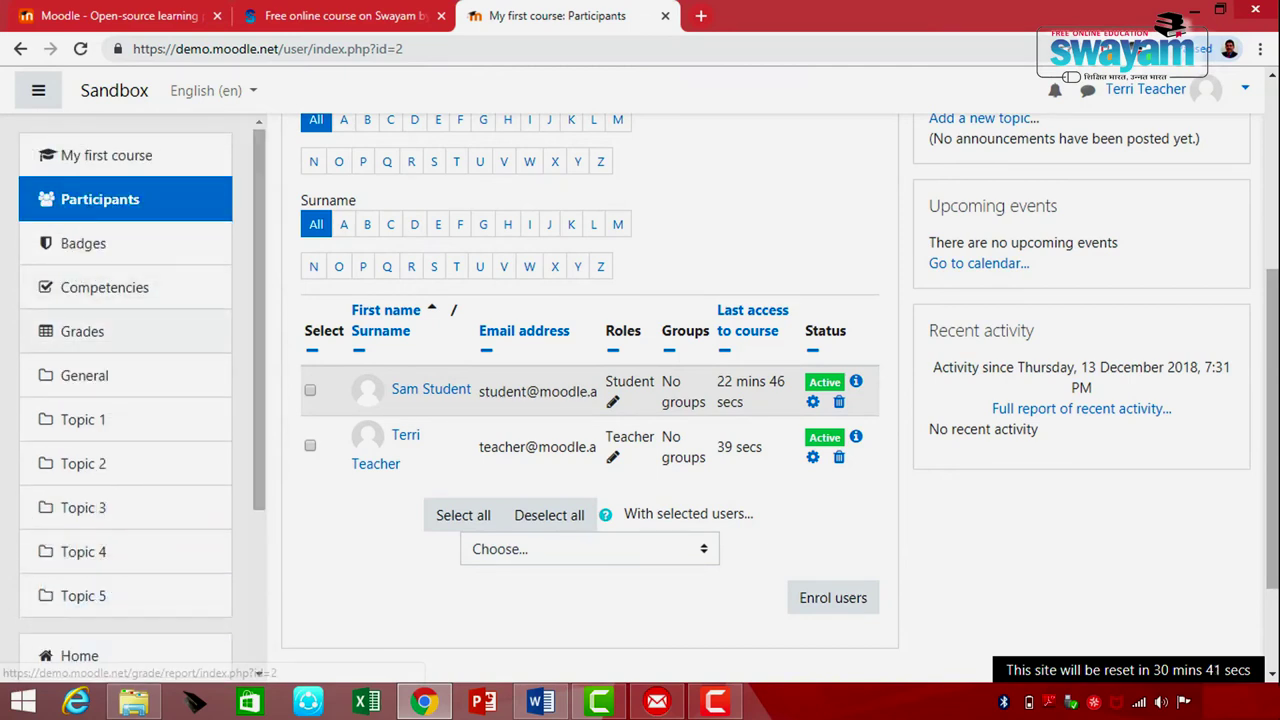
# Step: Open the My first course grader report and follow the enrolled student's name to their profile
pyautogui.click(82, 331)
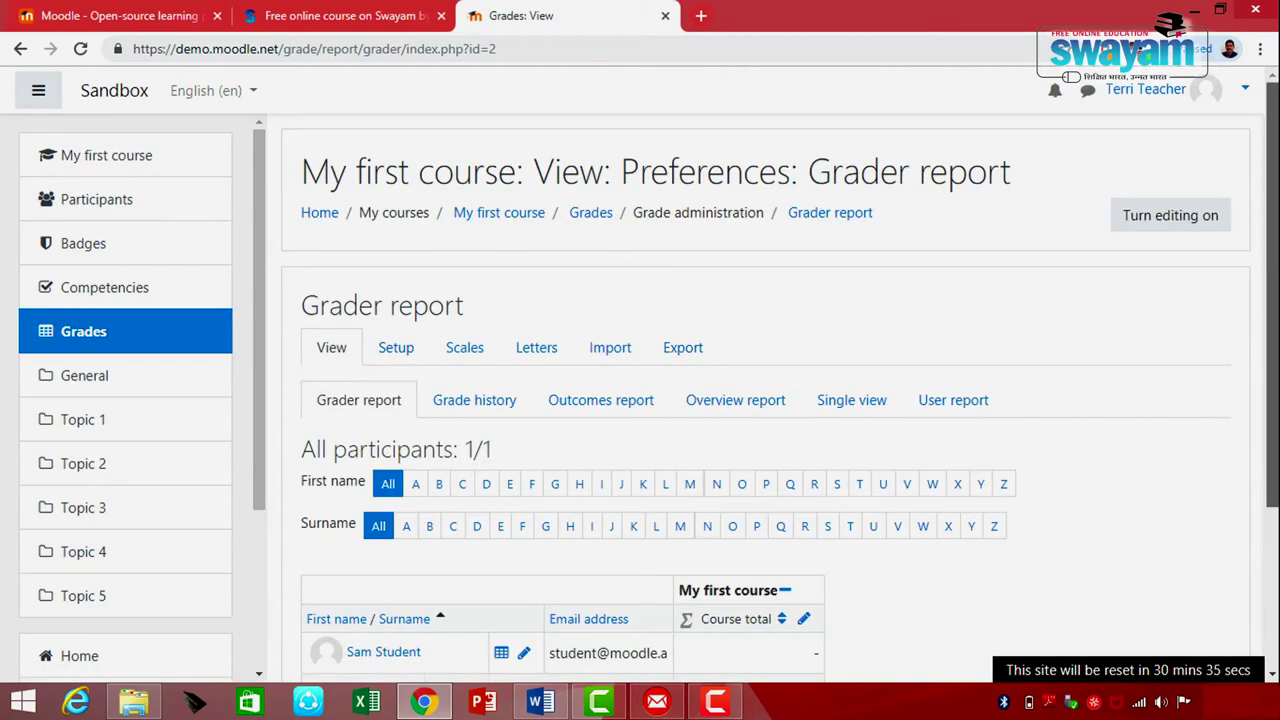
pyautogui.scroll(-2, 765, 400)
pyautogui.scroll(-2, 765, 400)
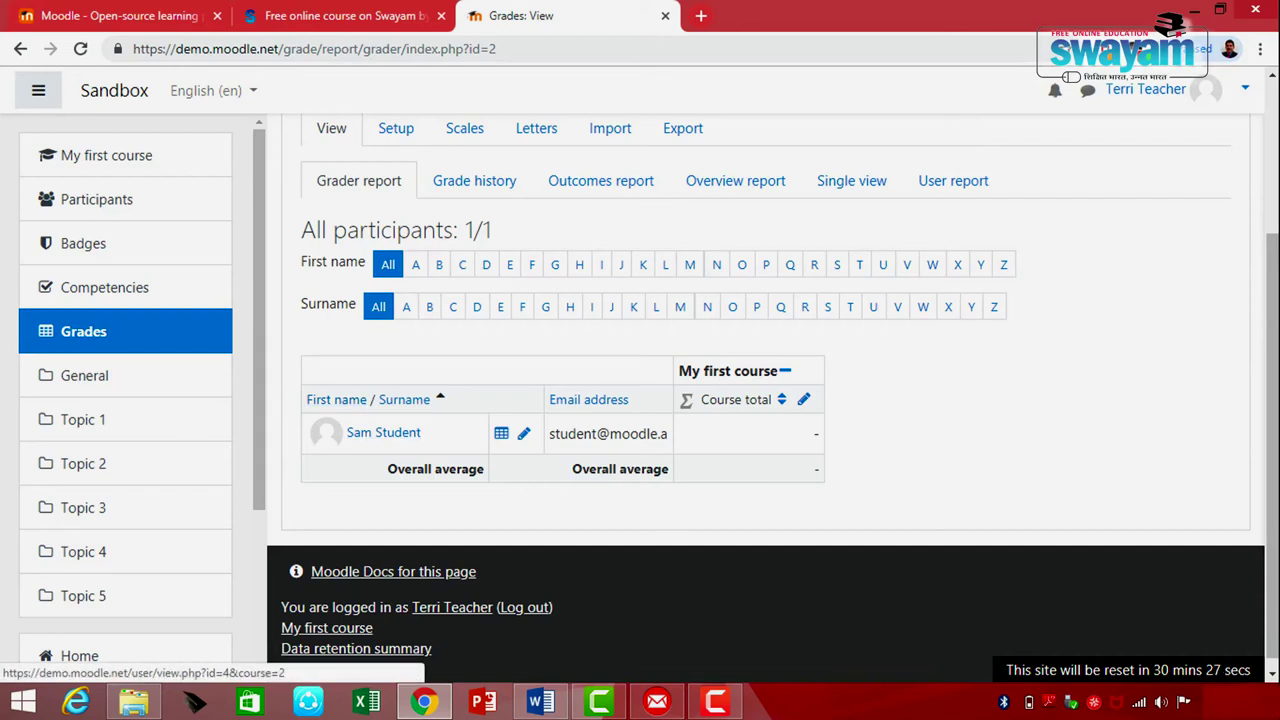
pyautogui.click(383, 432)
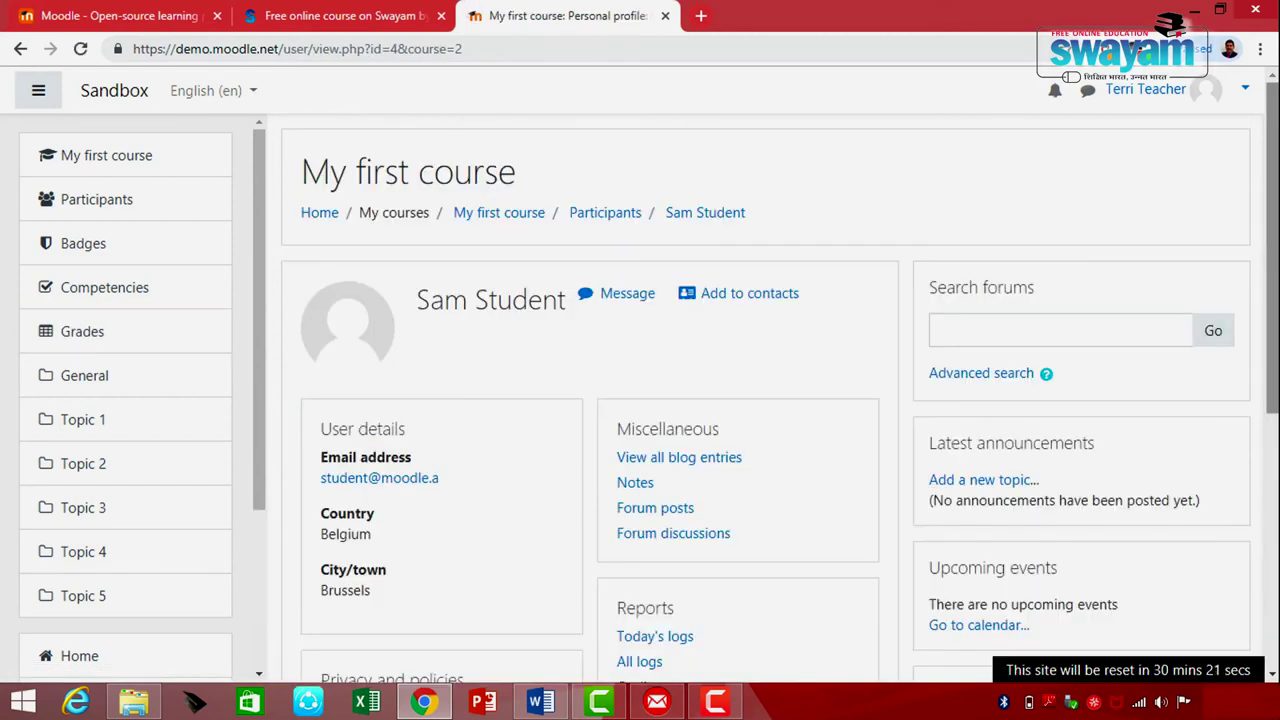
# Step: Scroll through the student's course profile: user details, blog, notes, forum links and reports
pyautogui.scroll(-3, 765, 400)
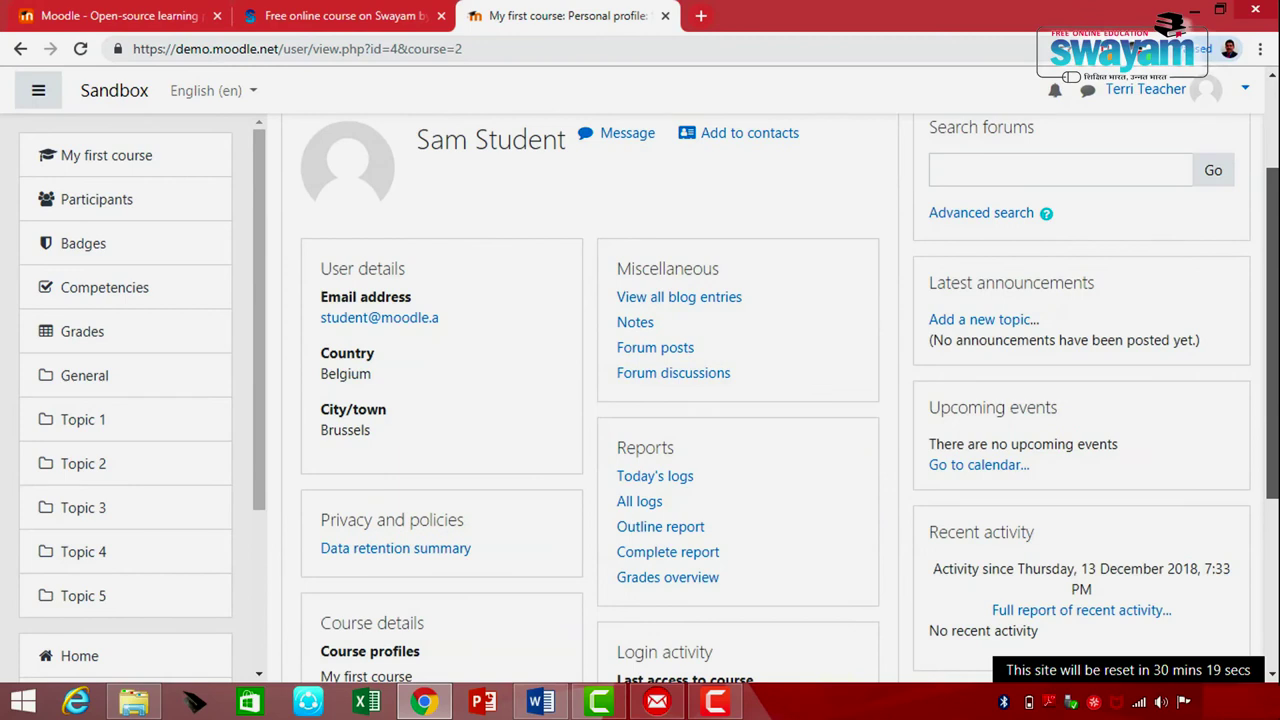
pyautogui.scroll(2, 765, 400)
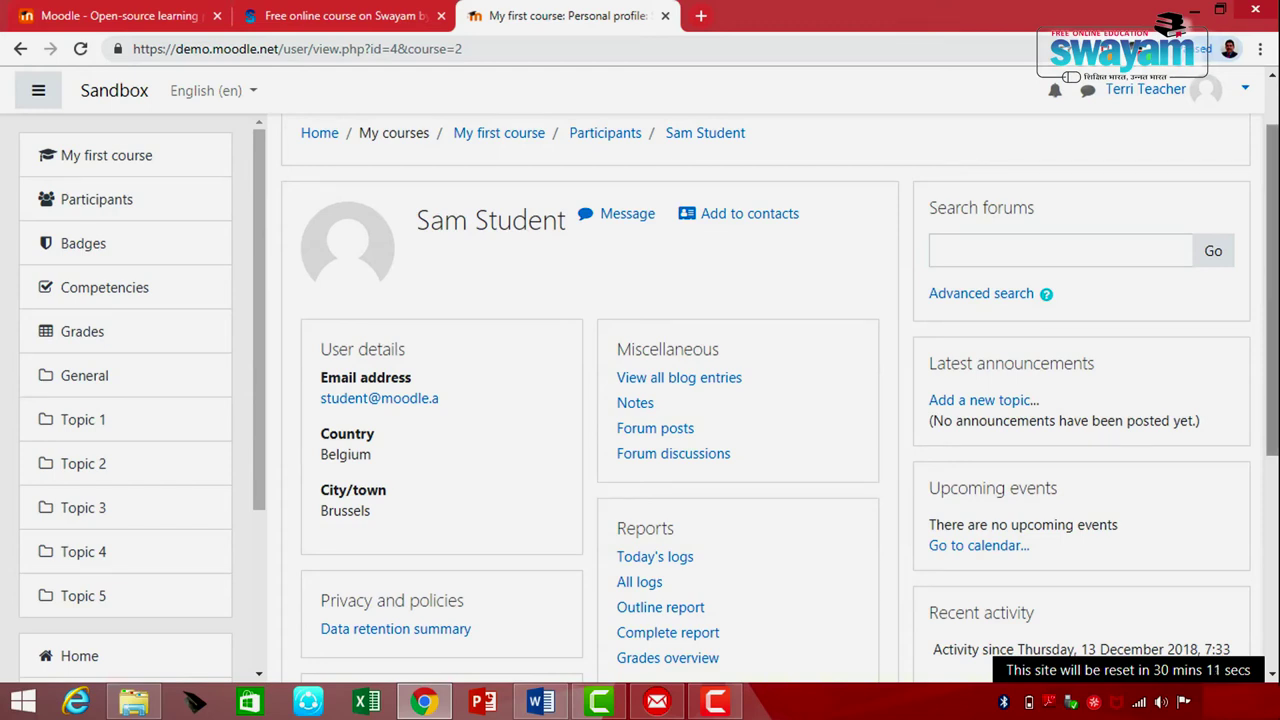
pyautogui.scroll(-2, 765, 400)
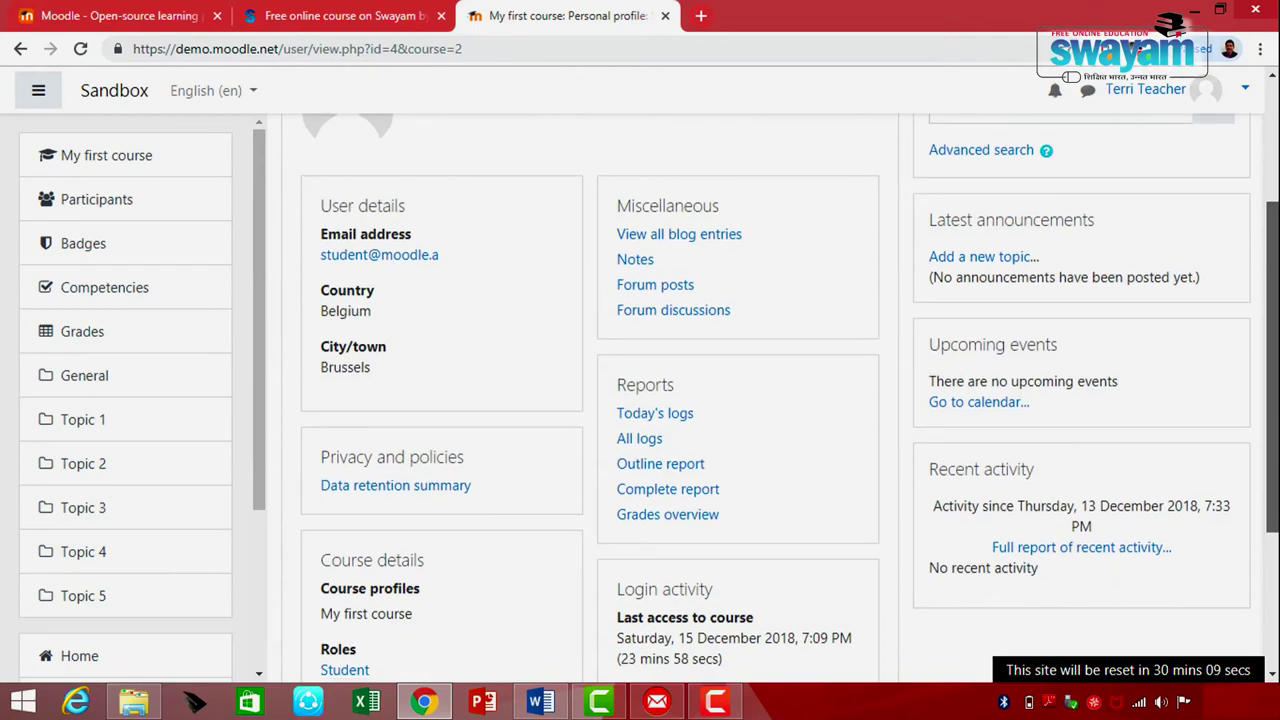
pyautogui.scroll(-4, 765, 400)
pyautogui.scroll(4, 765, 400)
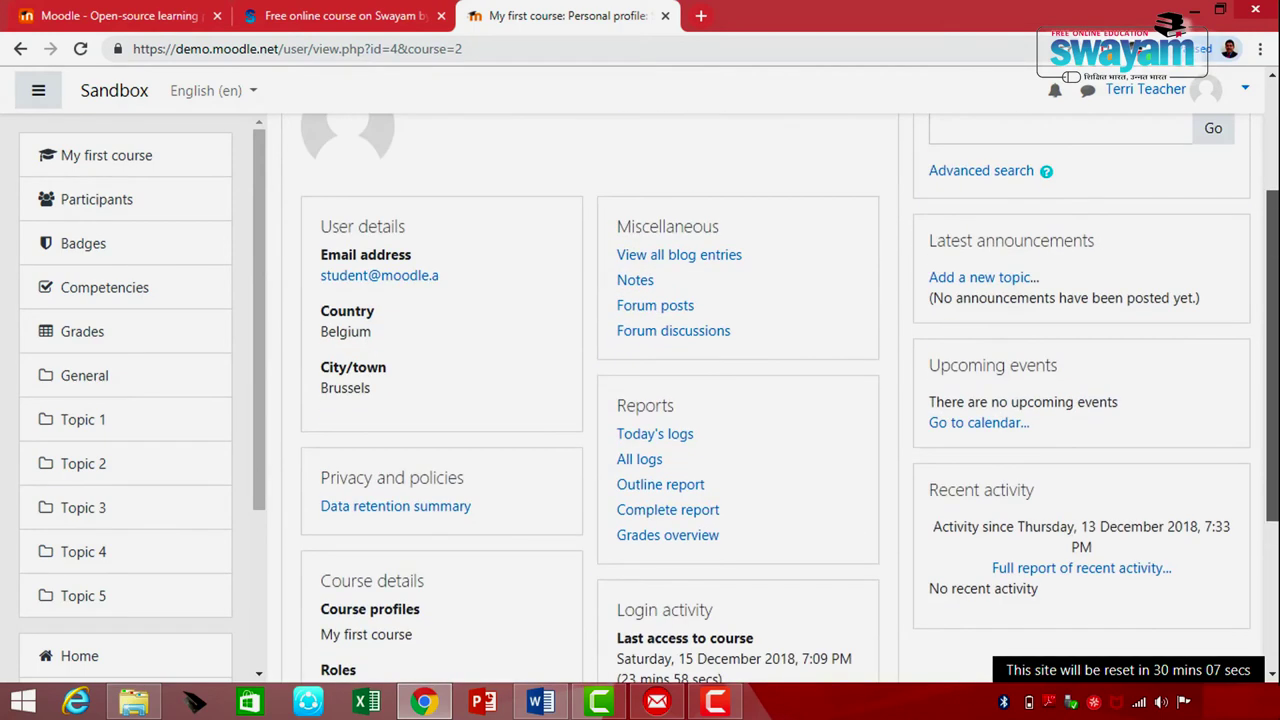
pyautogui.scroll(2, 765, 400)
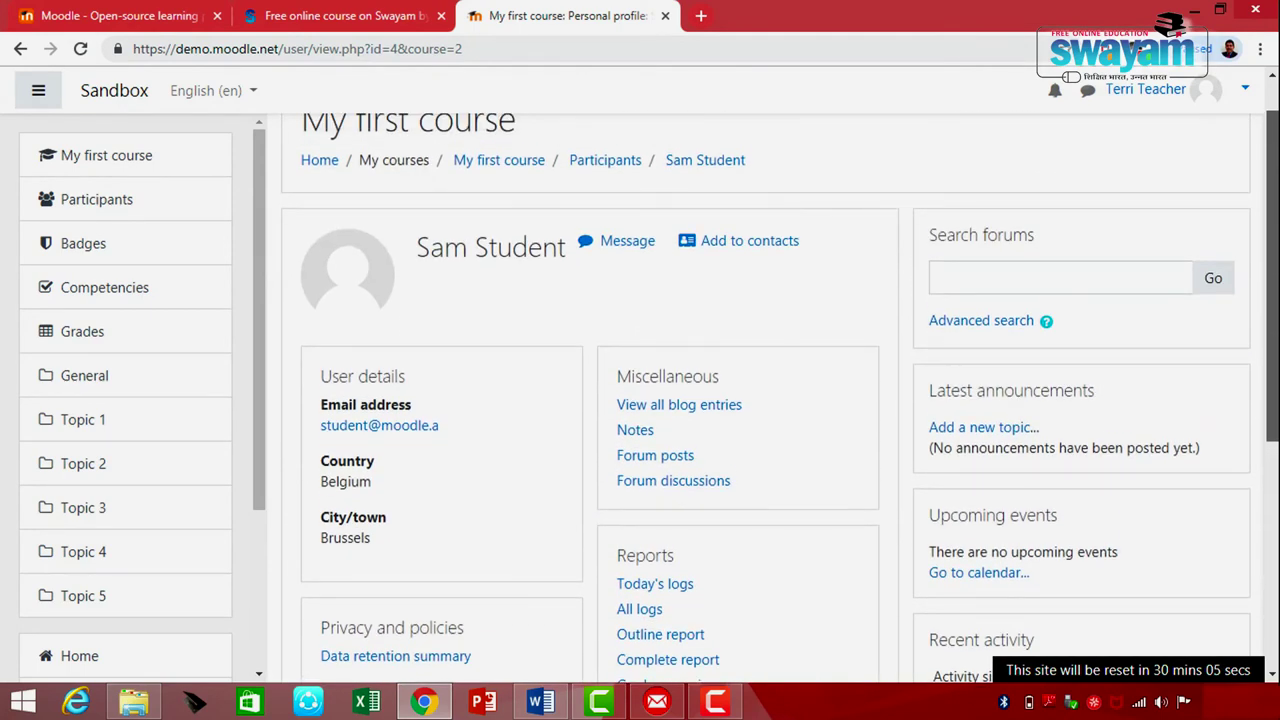
pyautogui.scroll(1, 765, 400)
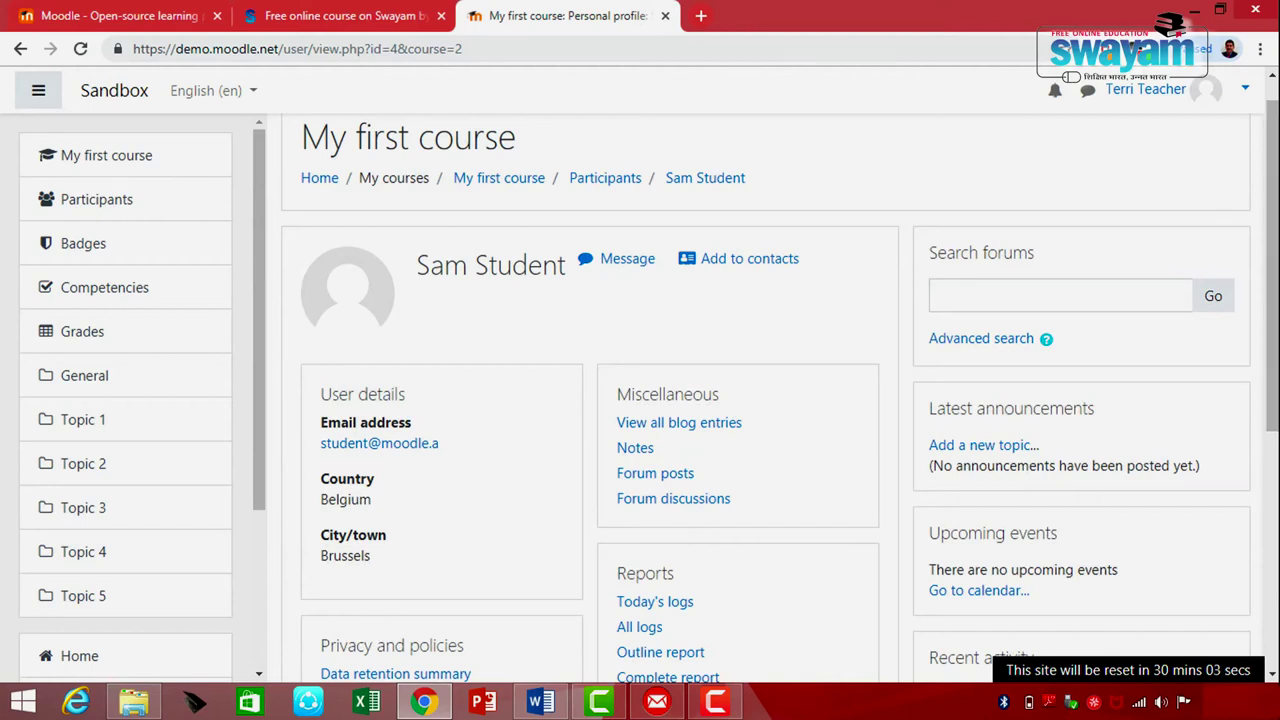
pyautogui.scroll(-1, 125, 400)
pyautogui.scroll(-3, 125, 400)
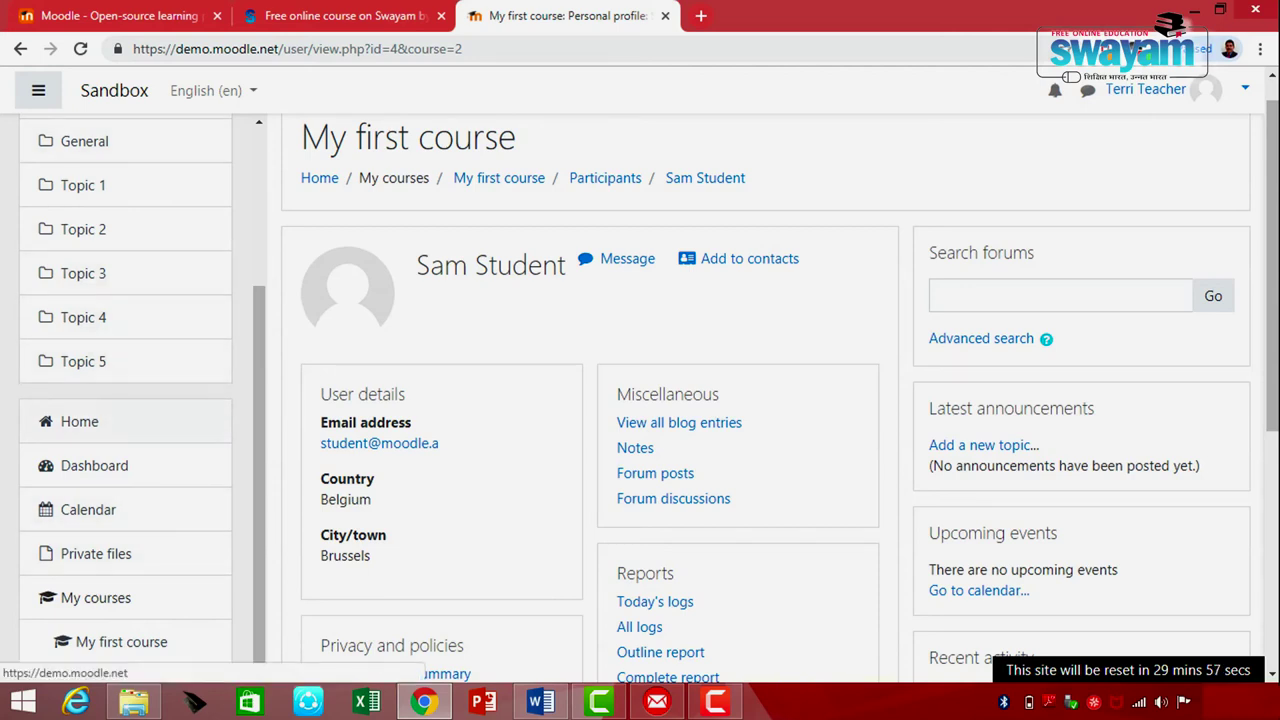
pyautogui.scroll(3, 125, 400)
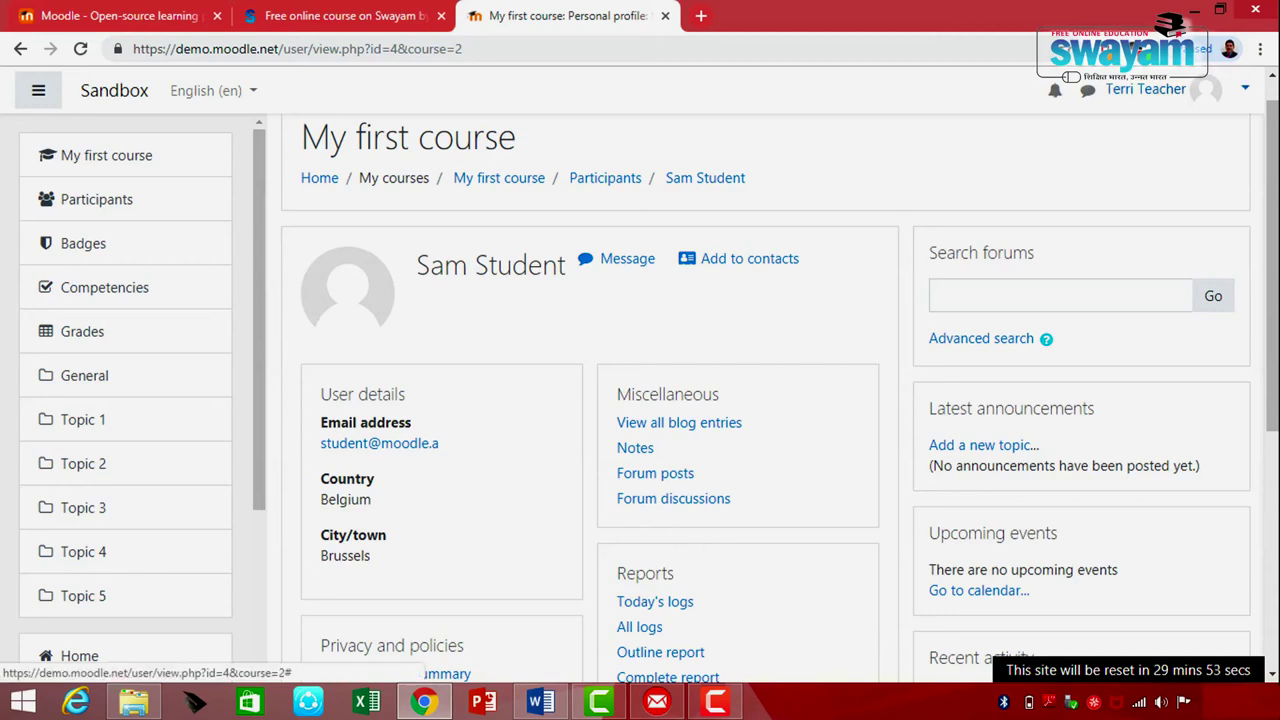
# Step: Choose Switch role to… from the user menu for My first course
pyautogui.click(1150, 89)
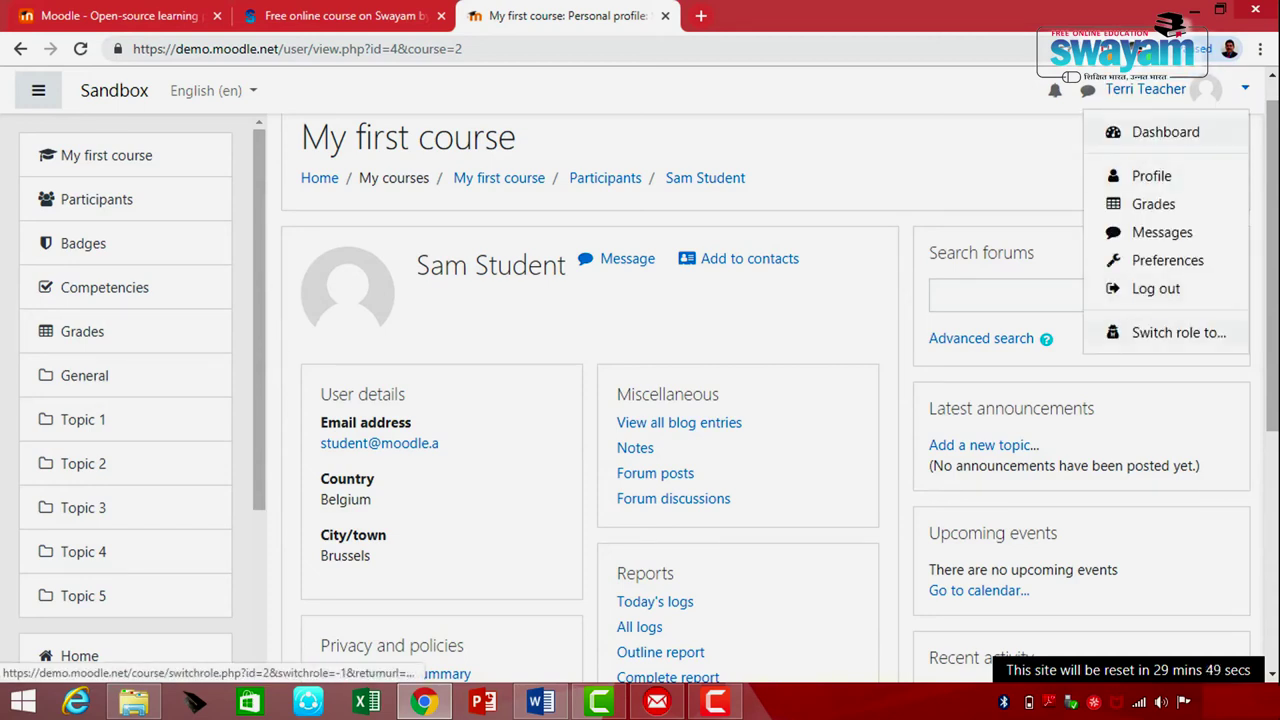
pyautogui.click(1178, 332)
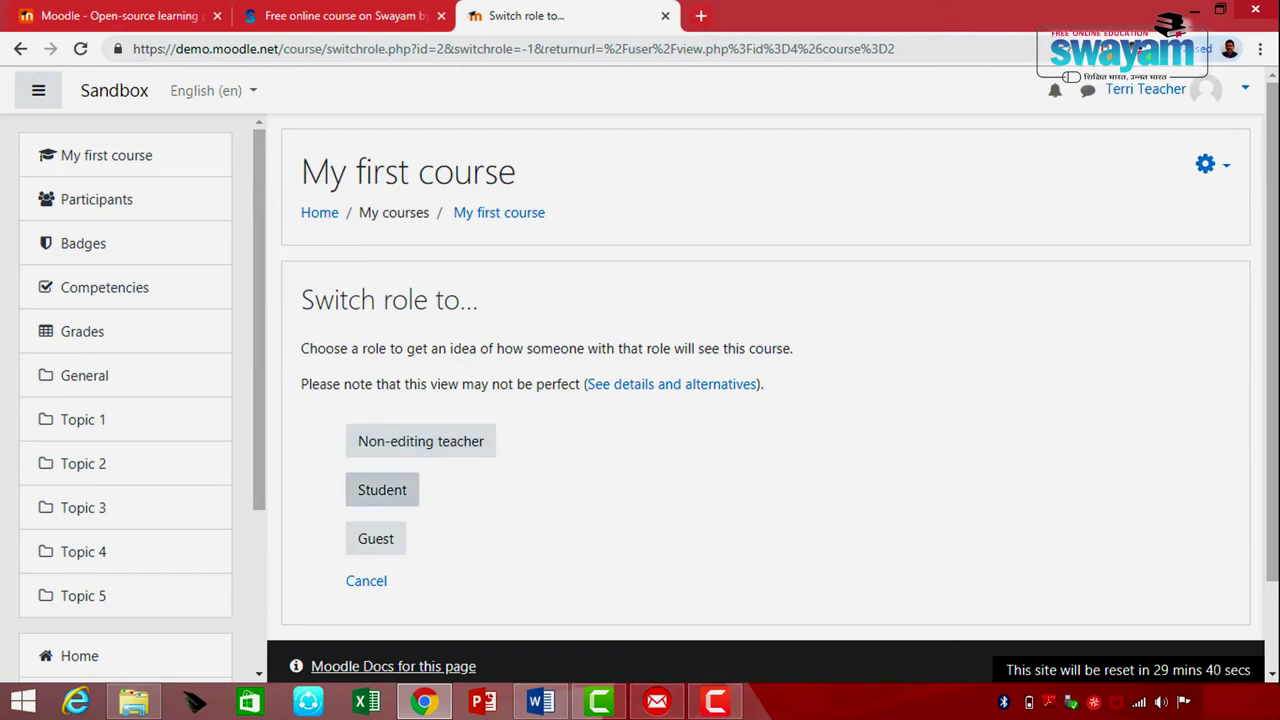
# Step: Switch the role to Student and review My first course as a student sees it
pyautogui.click(382, 490)
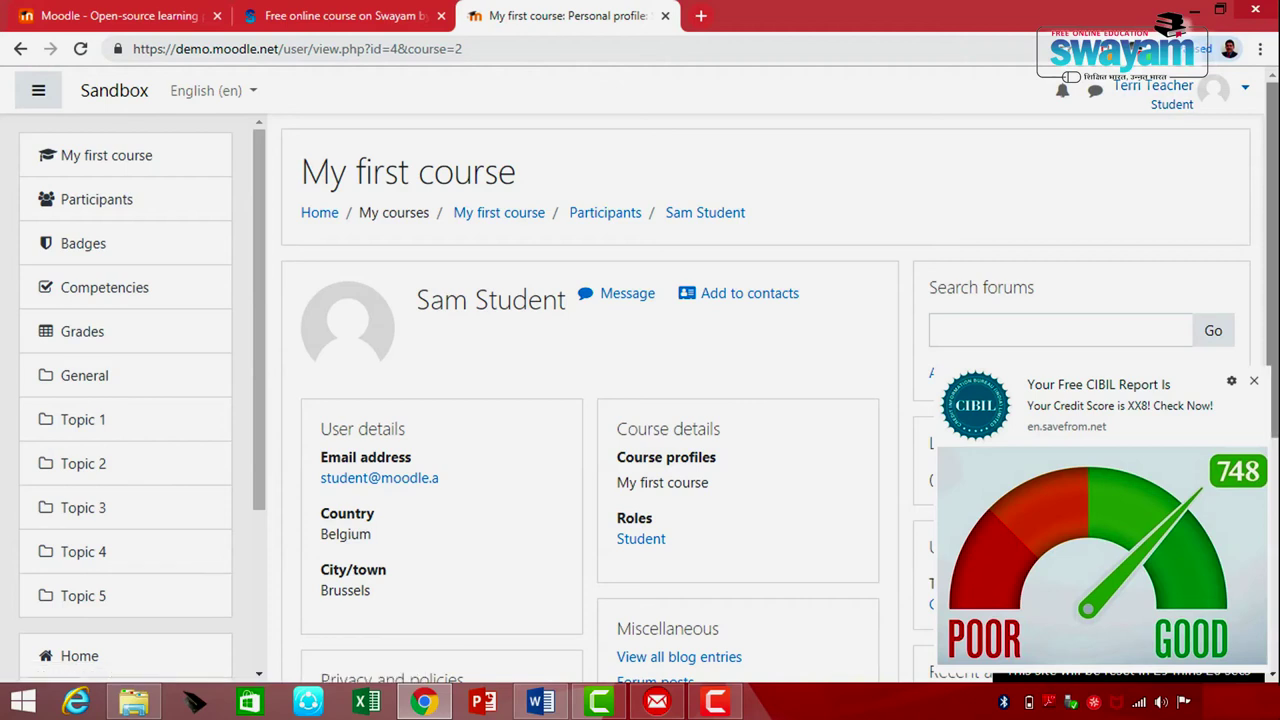
pyautogui.scroll(-2, 765, 400)
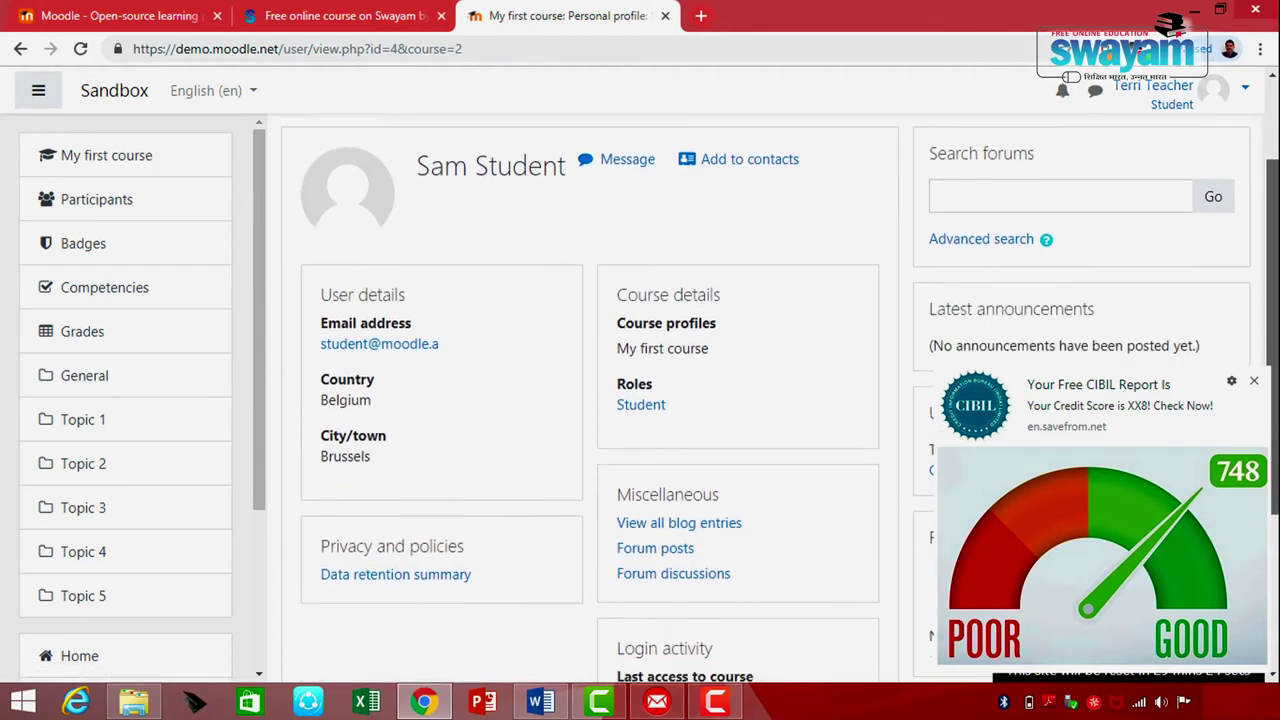
pyautogui.scroll(-1, 765, 400)
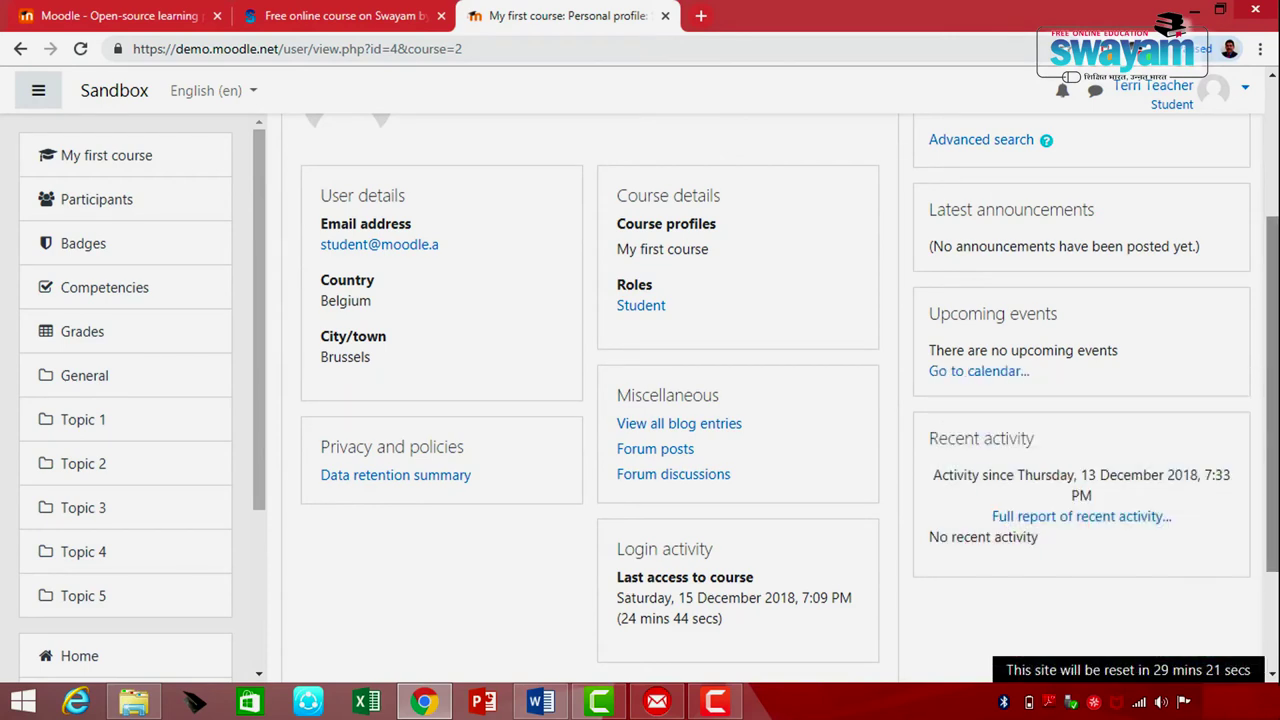
pyautogui.scroll(-1, 765, 400)
# Step: Log out of the Moodle sandbox from the user menu
pyautogui.scroll(2, 765, 400)
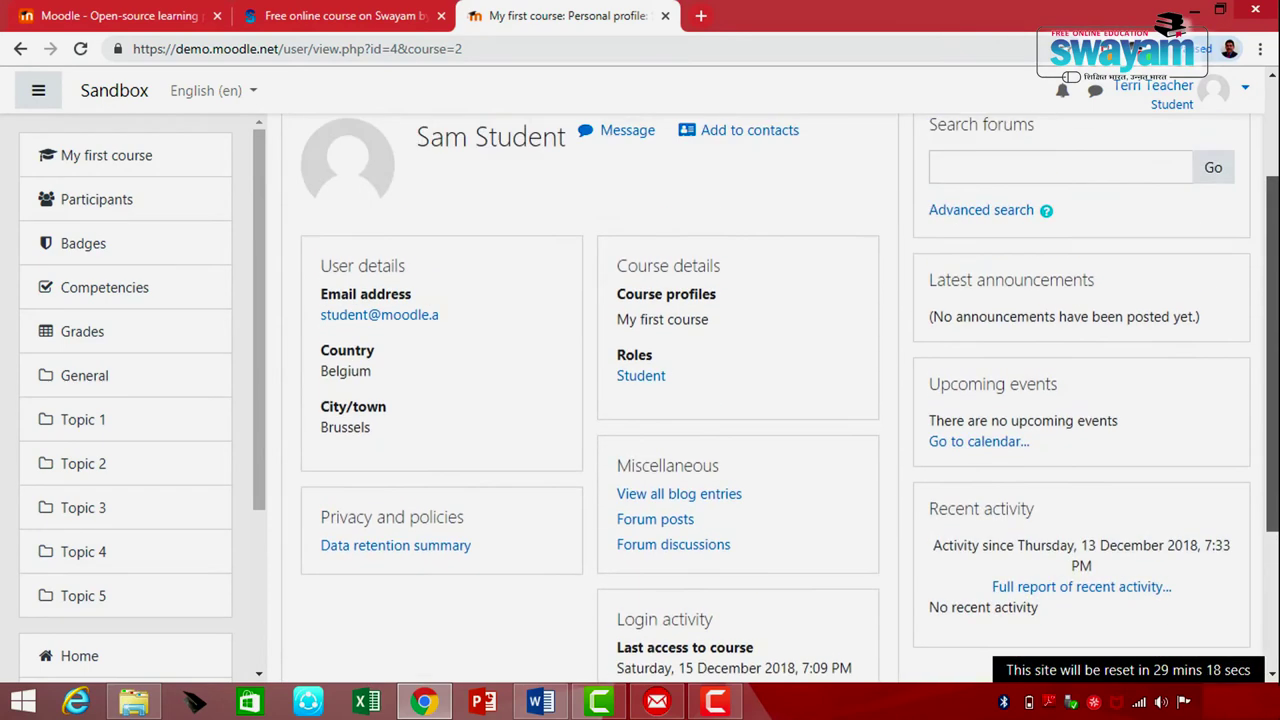
pyautogui.scroll(1, 765, 400)
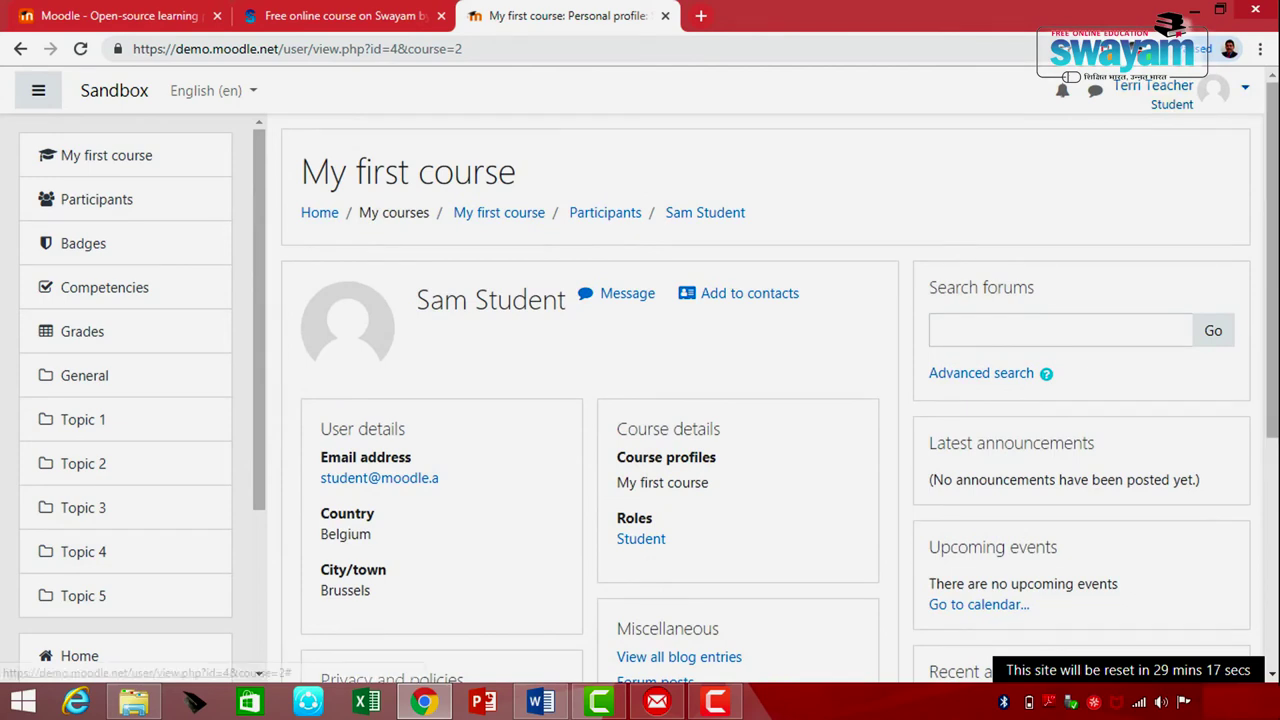
pyautogui.click(1180, 92)
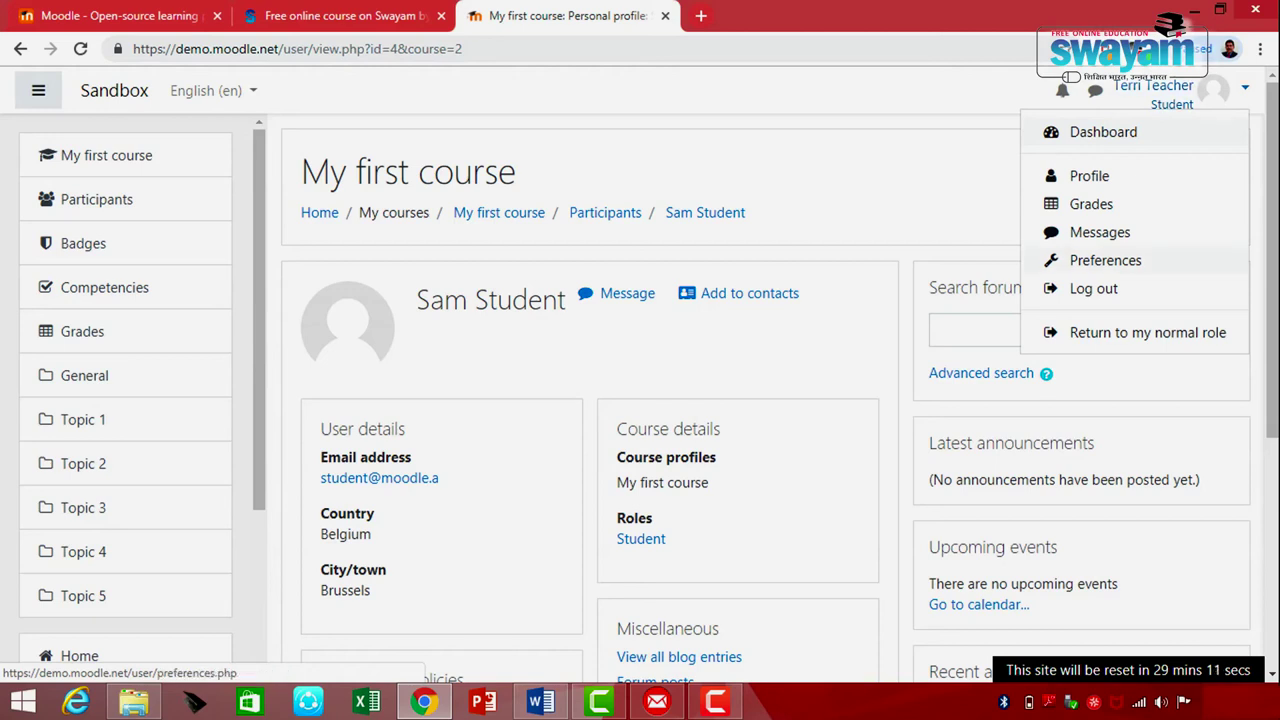
pyautogui.click(1093, 288)
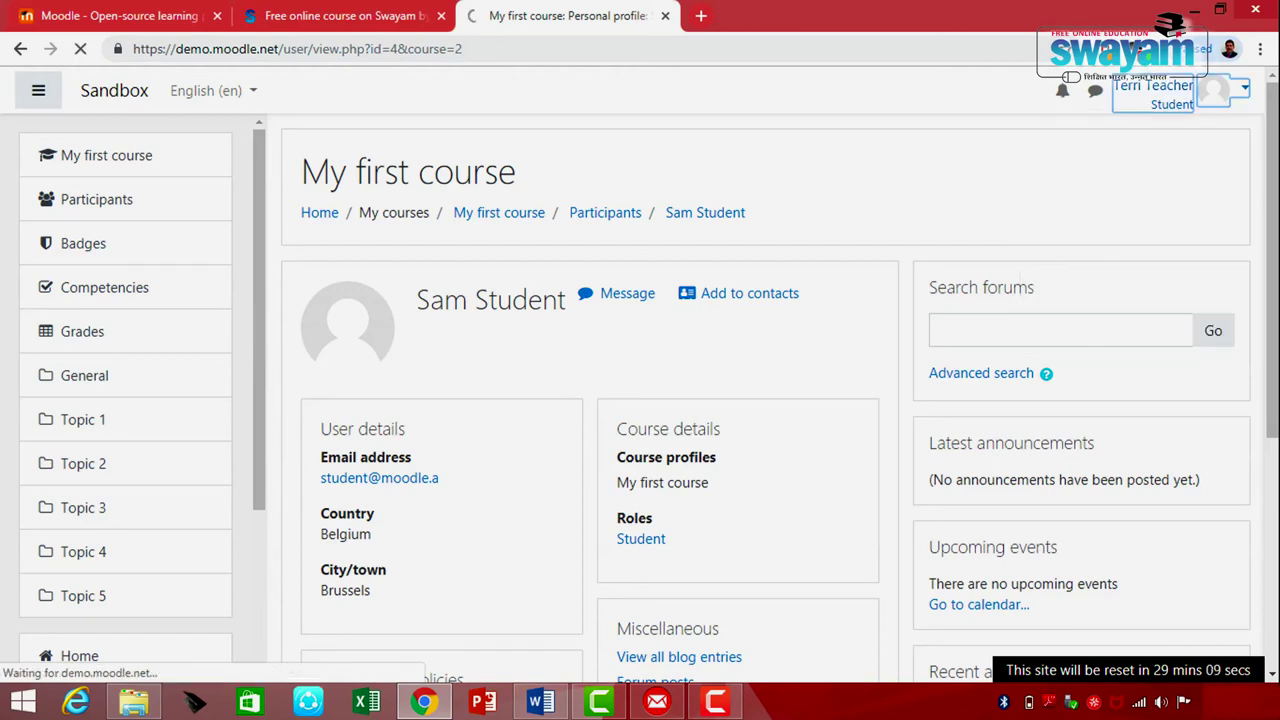
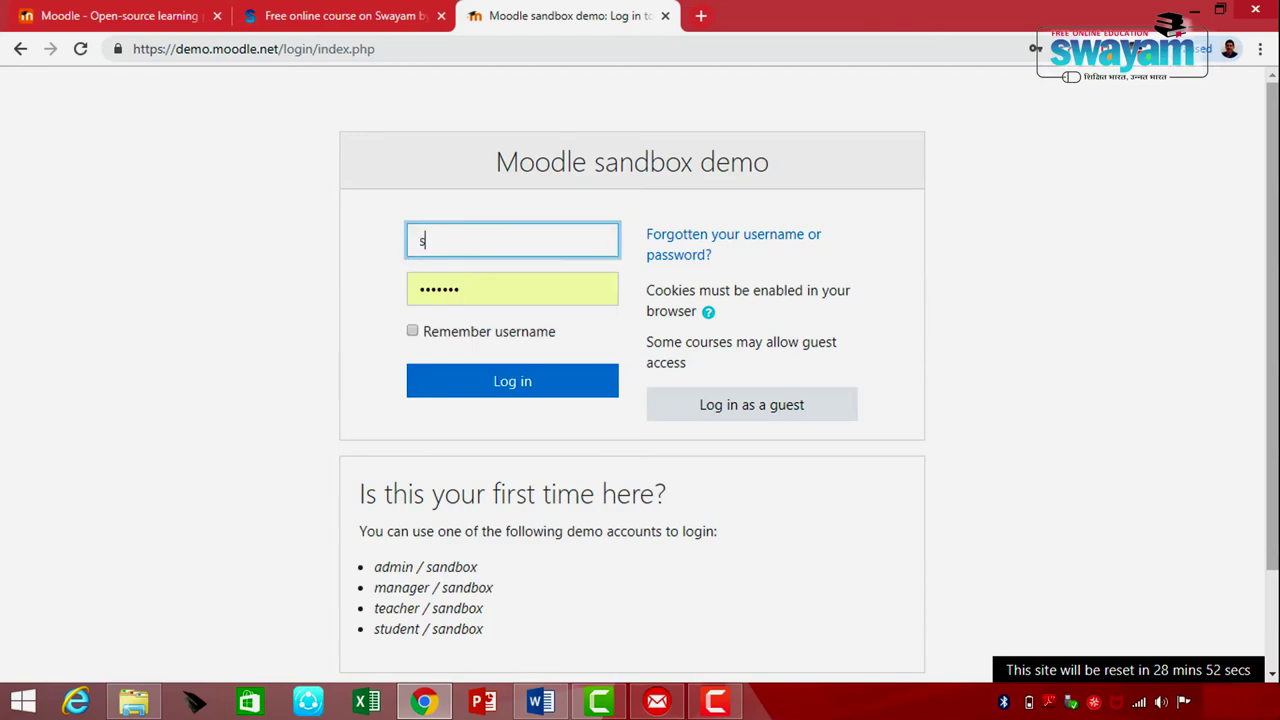
# Step: Log in with the student demo account's username and password
pyautogui.write('tudent')
pyautogui.press('Tab')
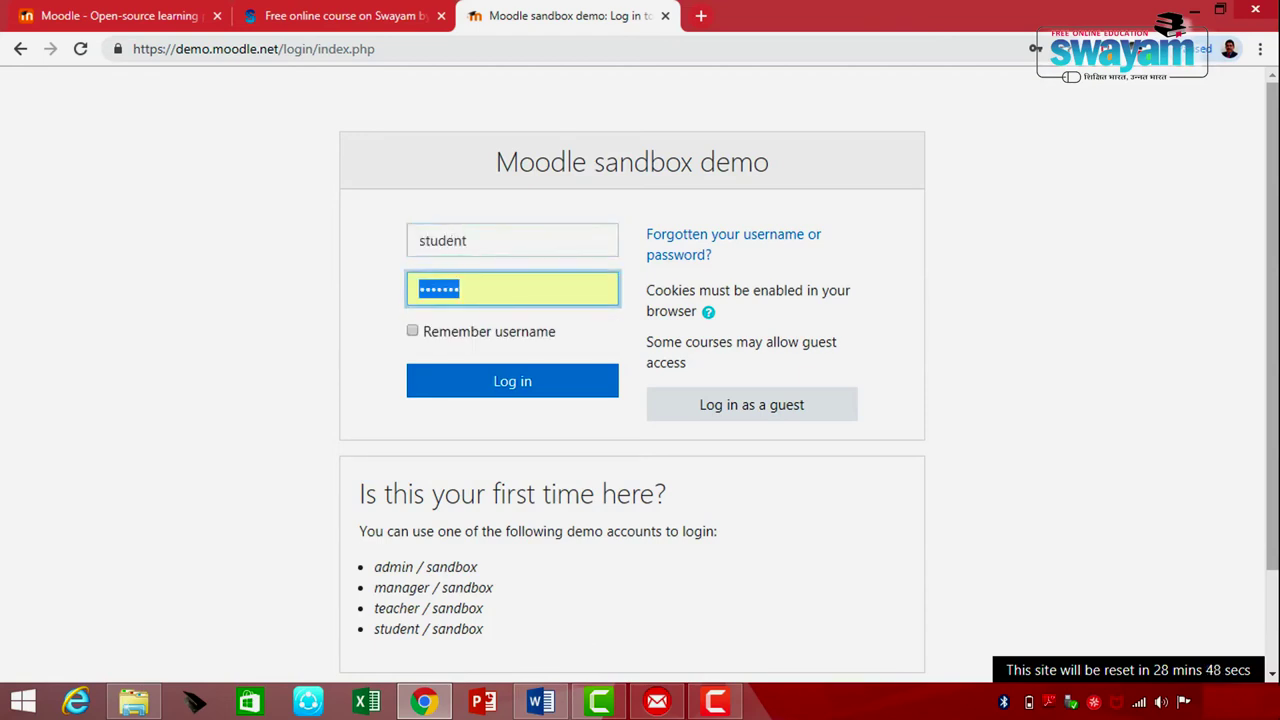
pyautogui.write('sand')
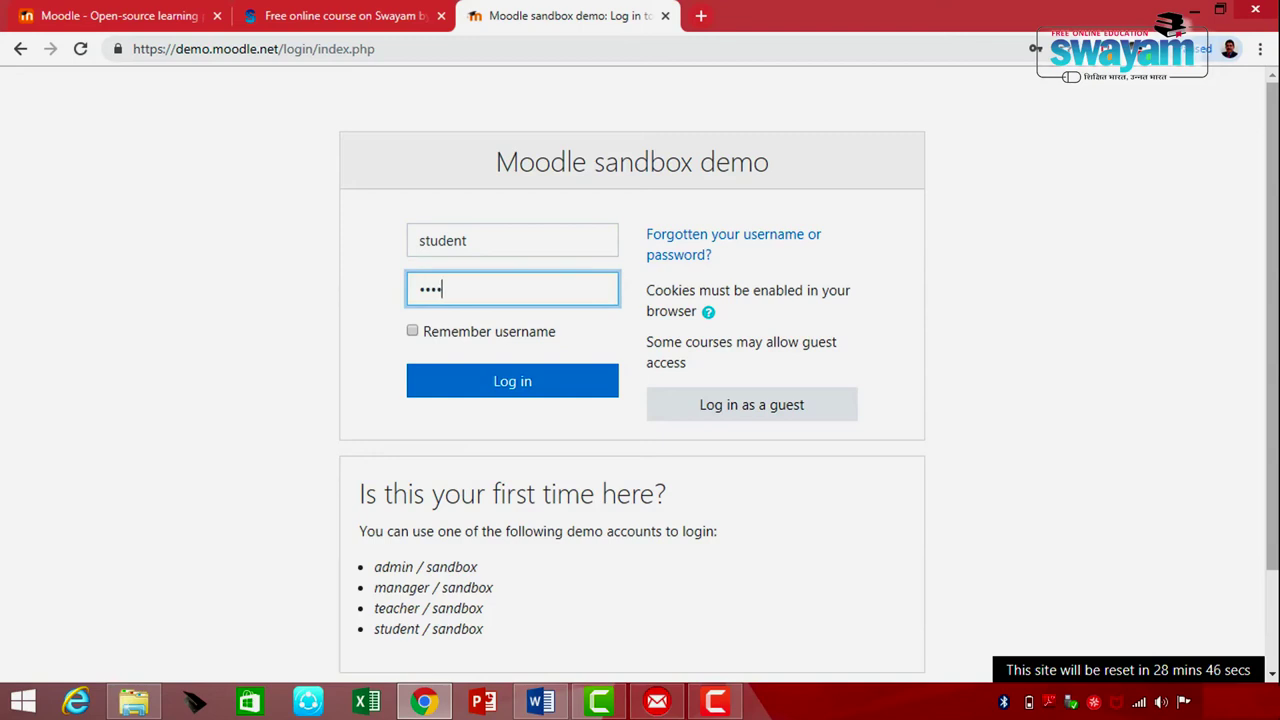
pyautogui.write('box')
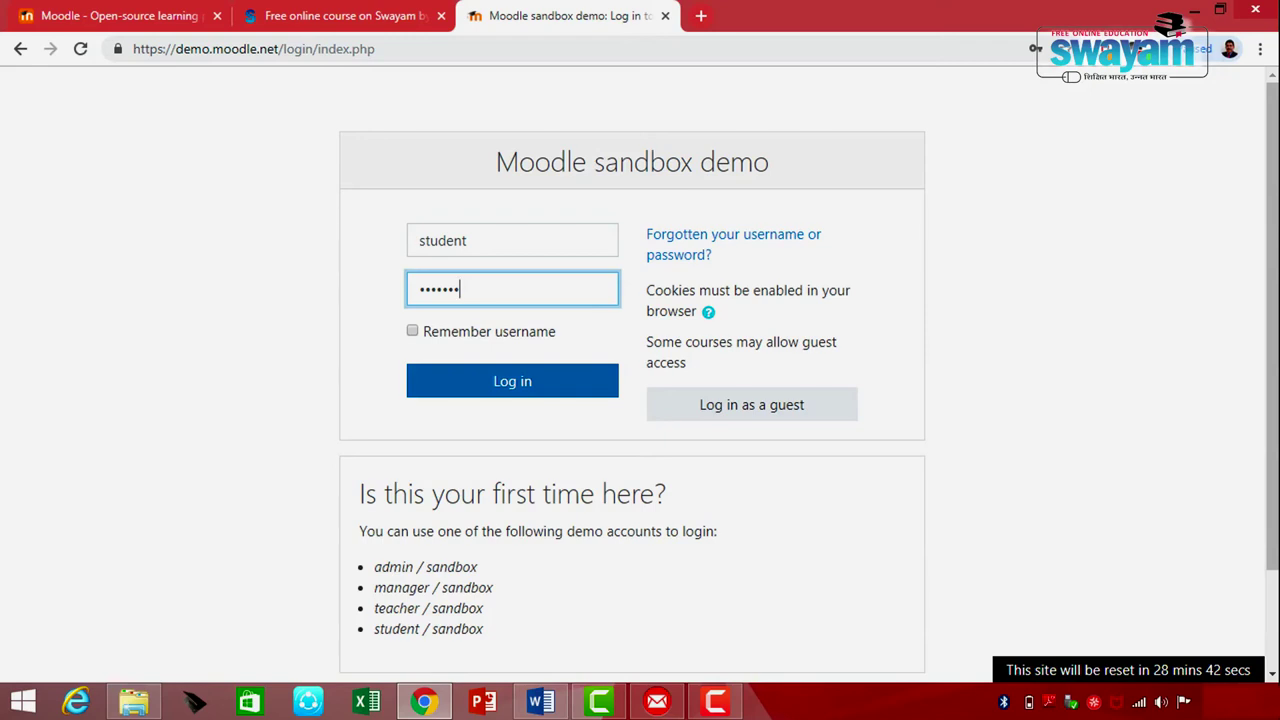
pyautogui.click(512, 381)
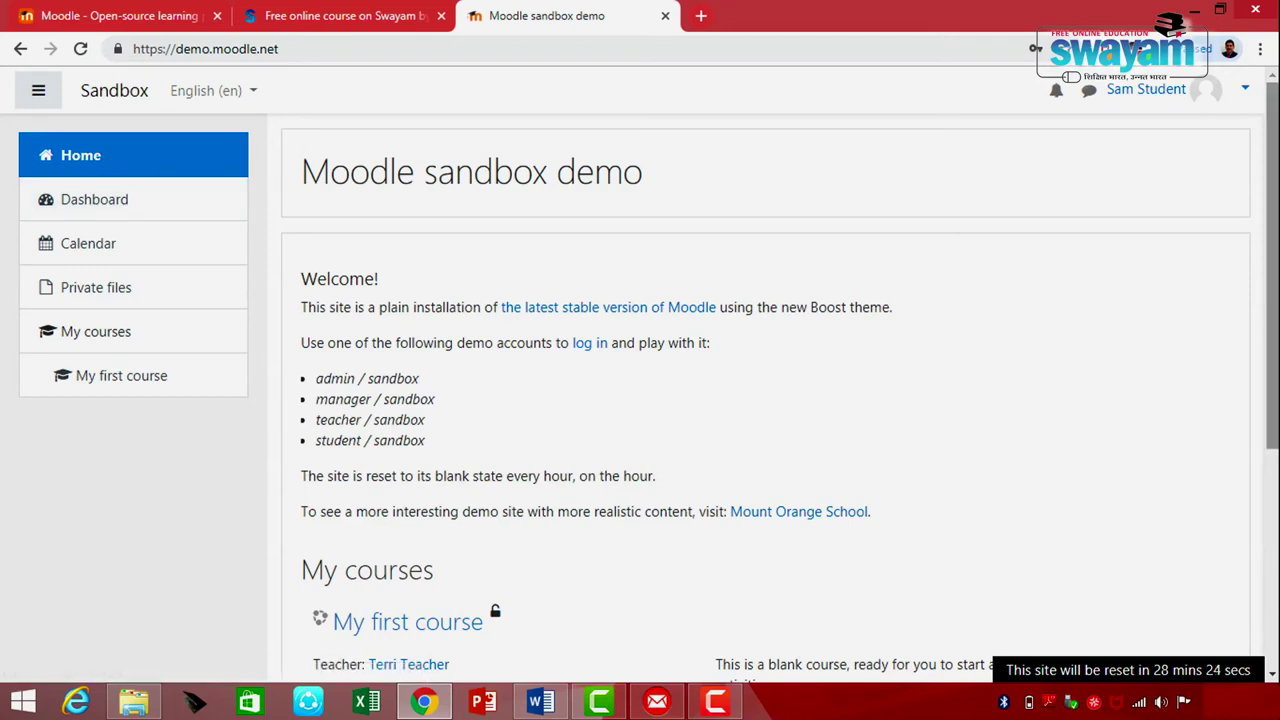
# Step: Scroll the sandbox home page, then go to the student's Dashboard
pyautogui.scroll(-1, 765, 400)
pyautogui.scroll(-2, 765, 400)
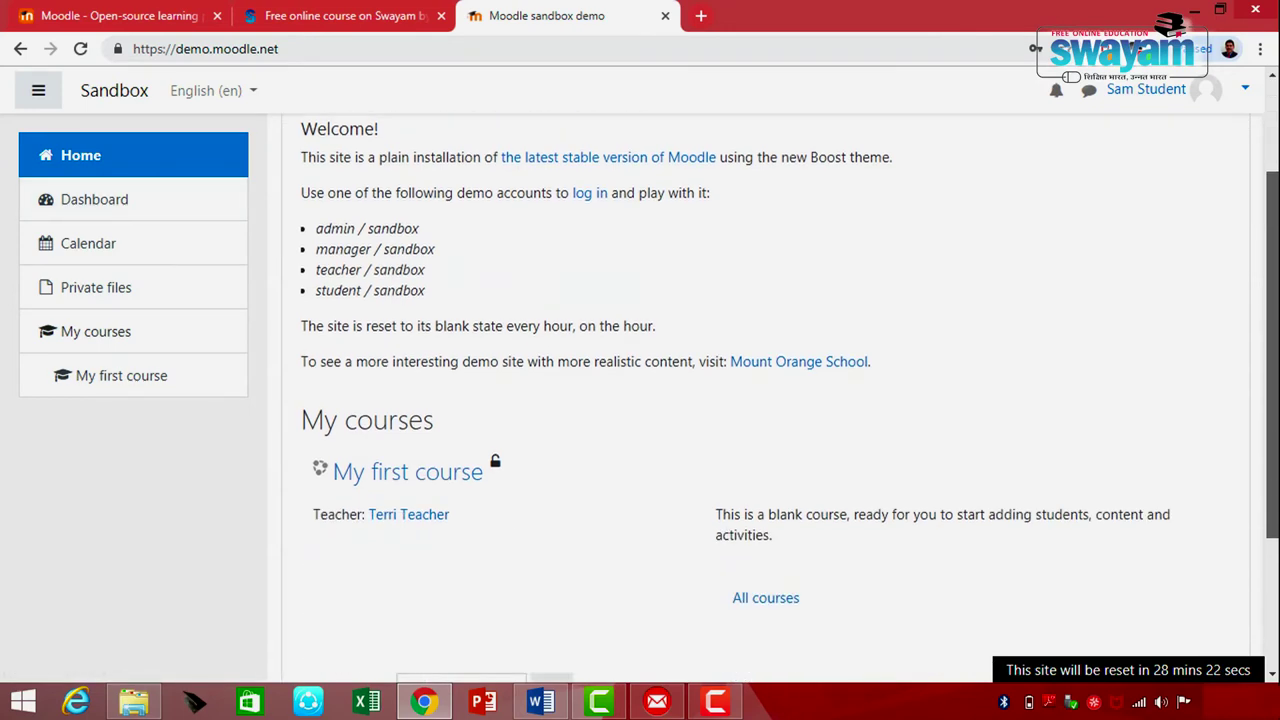
pyautogui.scroll(-1, 765, 400)
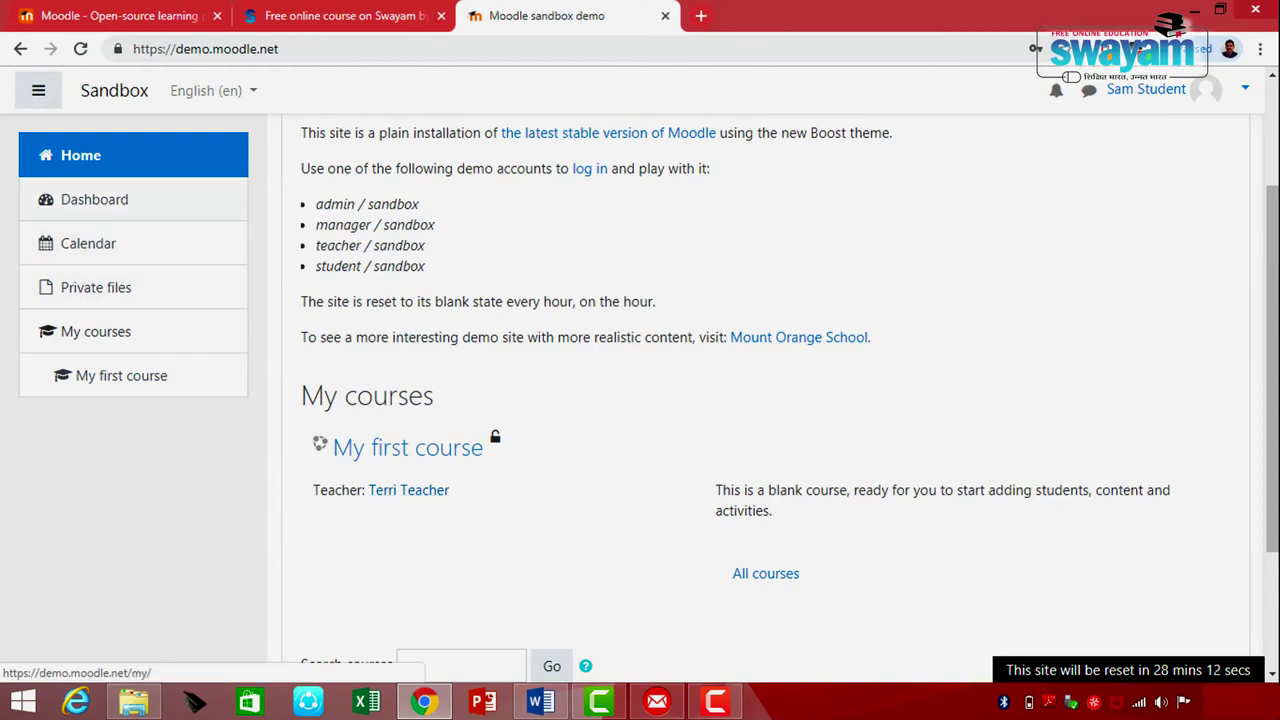
pyautogui.click(94, 199)
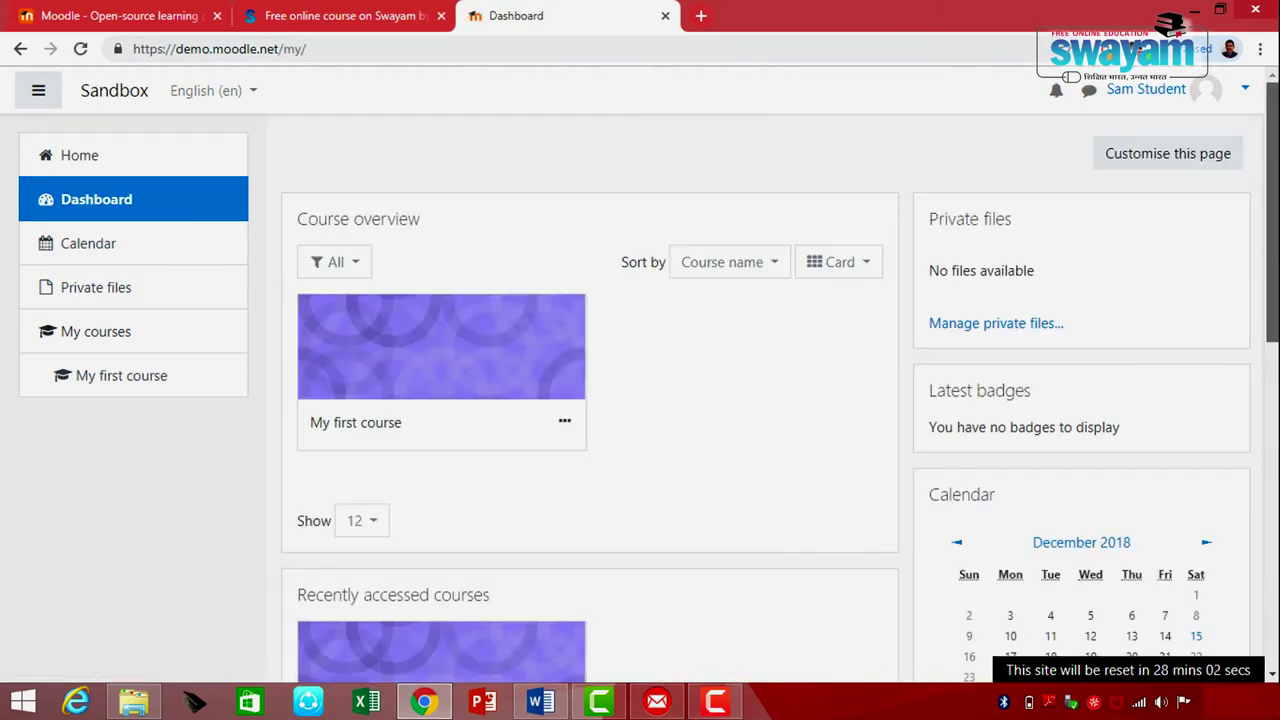
# Step: Look at the Course overview's Sort by options and close them unchanged
pyautogui.scroll(-1, 780, 384)
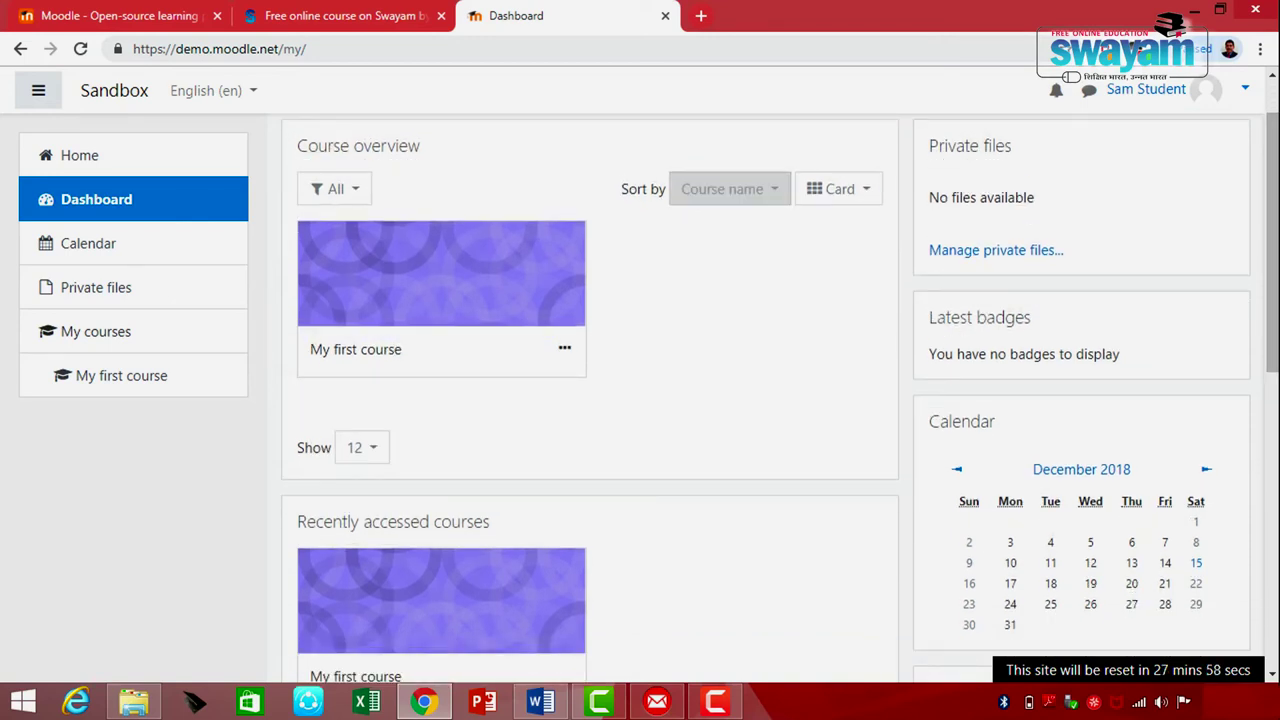
pyautogui.click(729, 189)
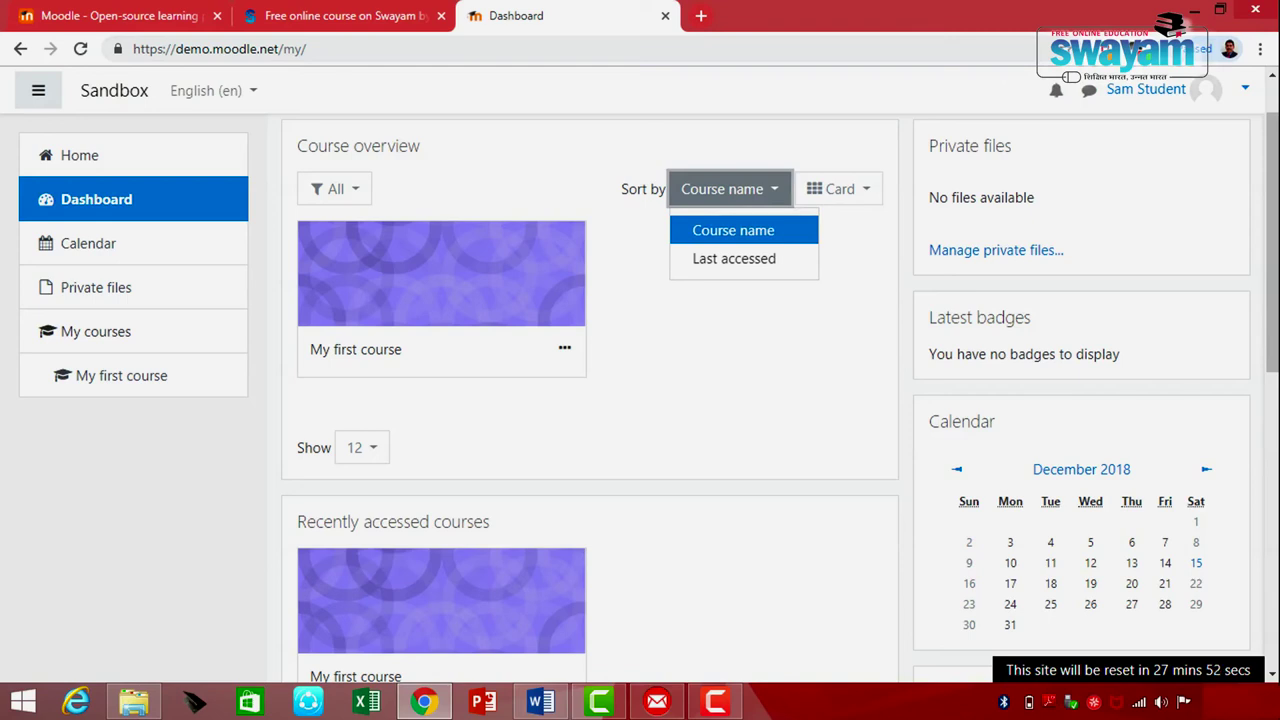
pyautogui.press('Escape')
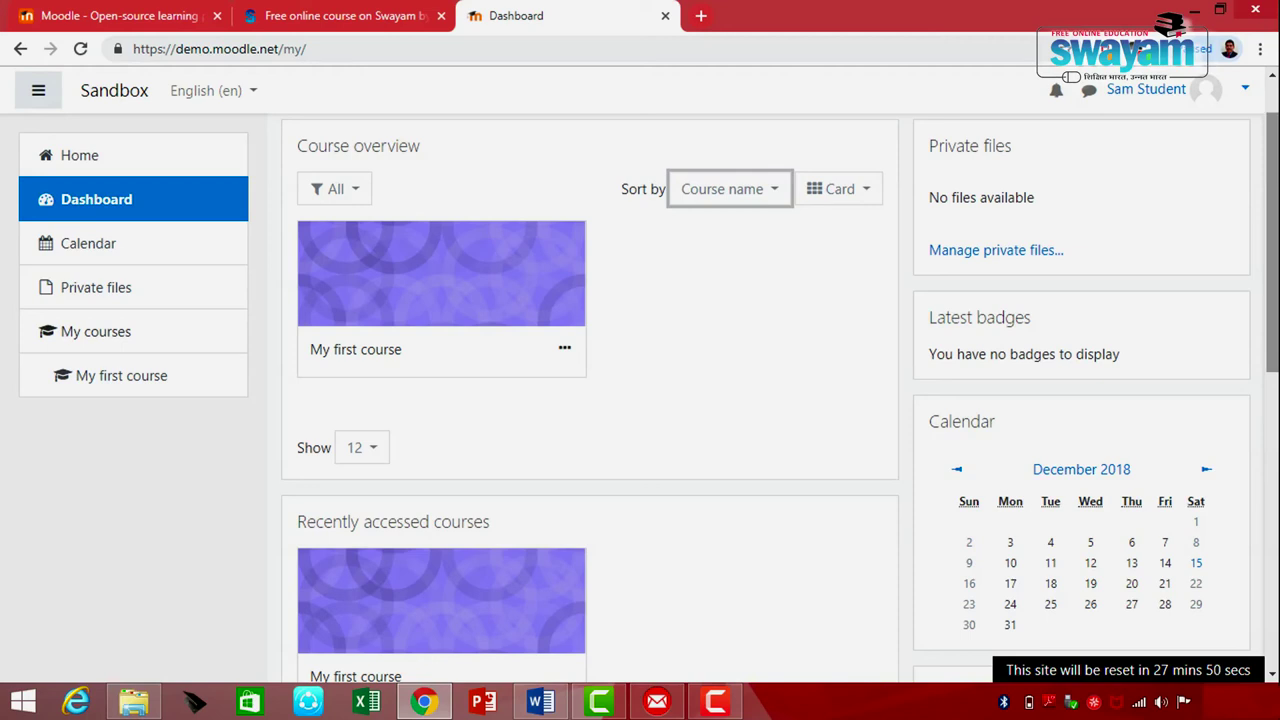
# Step: Open the full December 2018 month calendar for all courses
pyautogui.scroll(-2, 1272, 240)
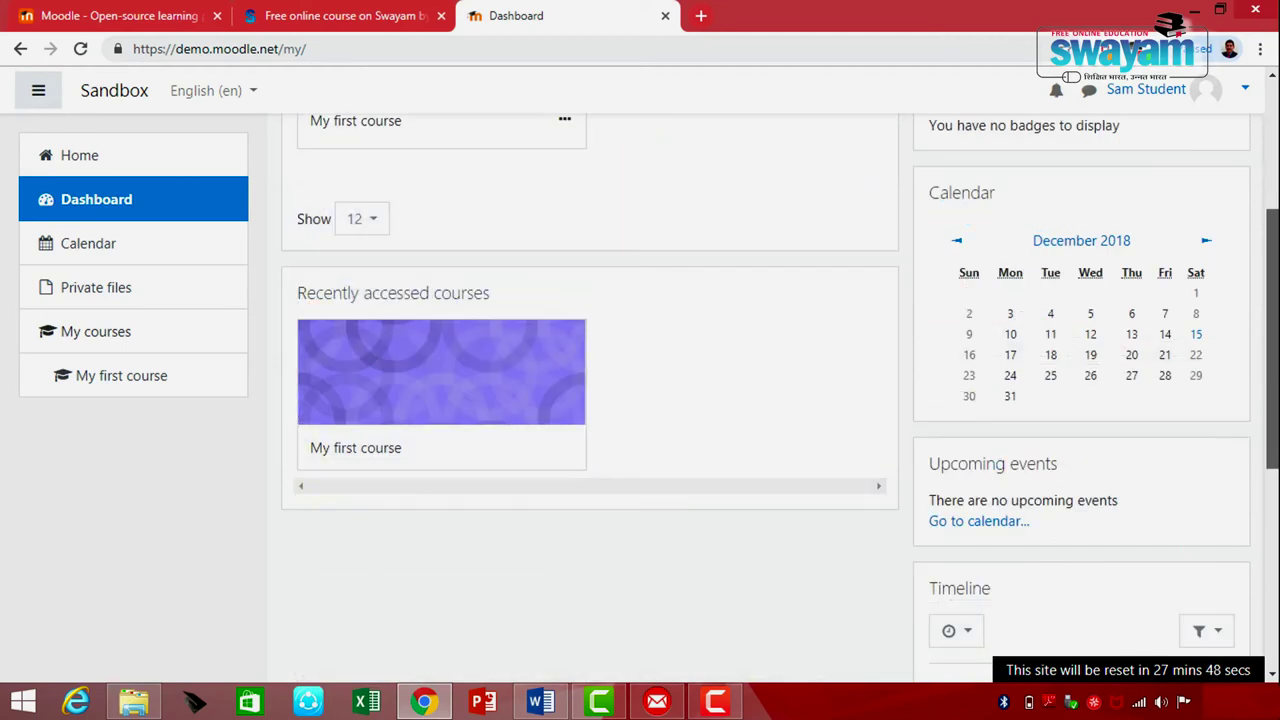
pyautogui.scroll(3, 780, 394)
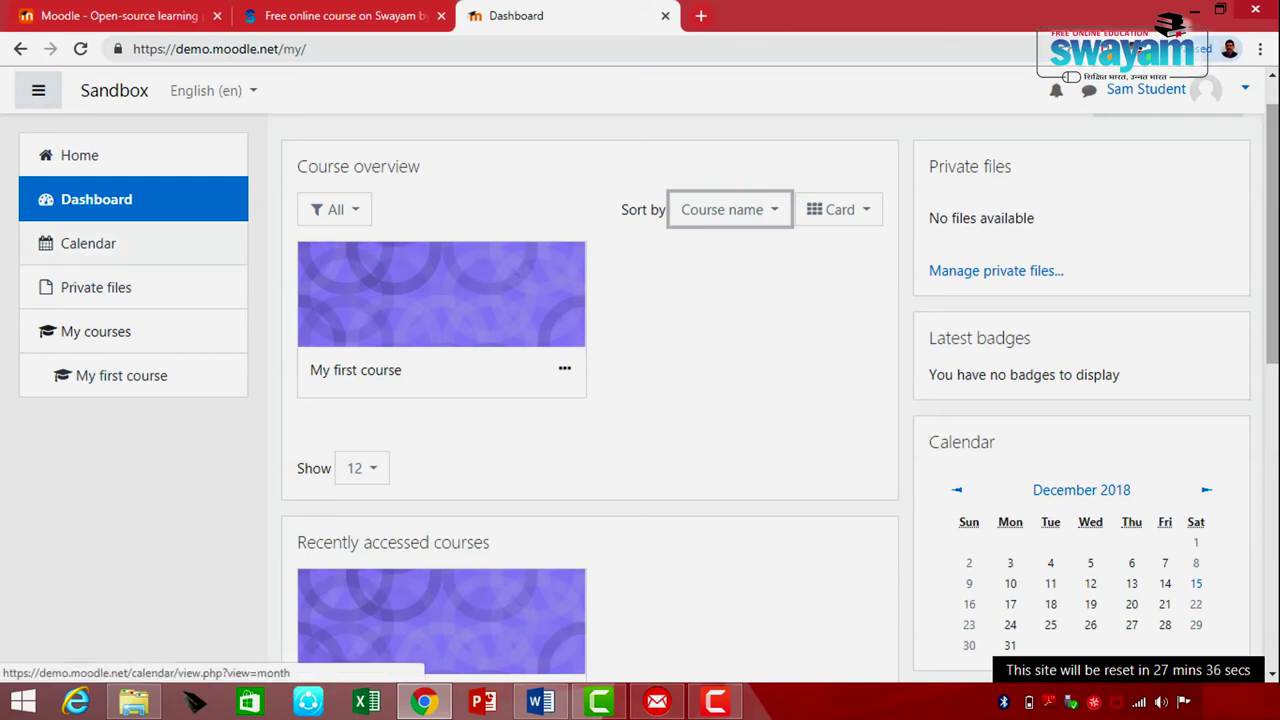
pyautogui.click(88, 243)
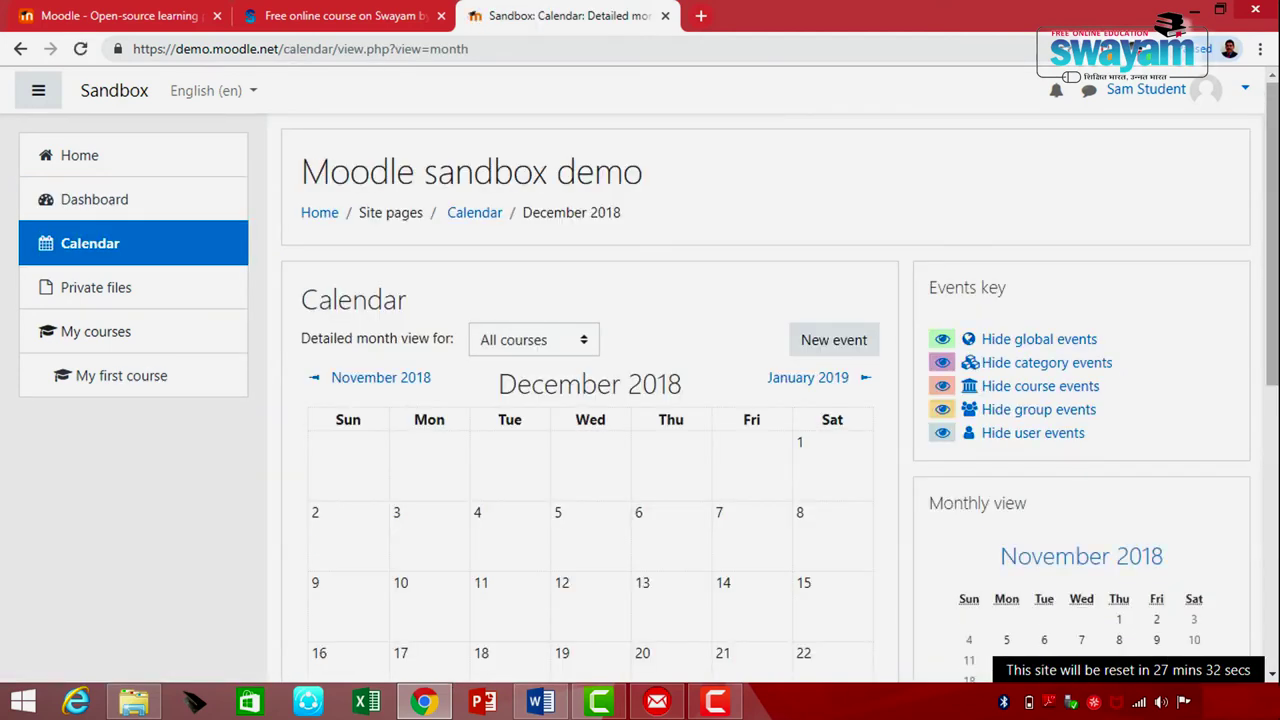
# Step: Go to the student's Private files page with its 100MB limit
pyautogui.scroll(-2, 780, 400)
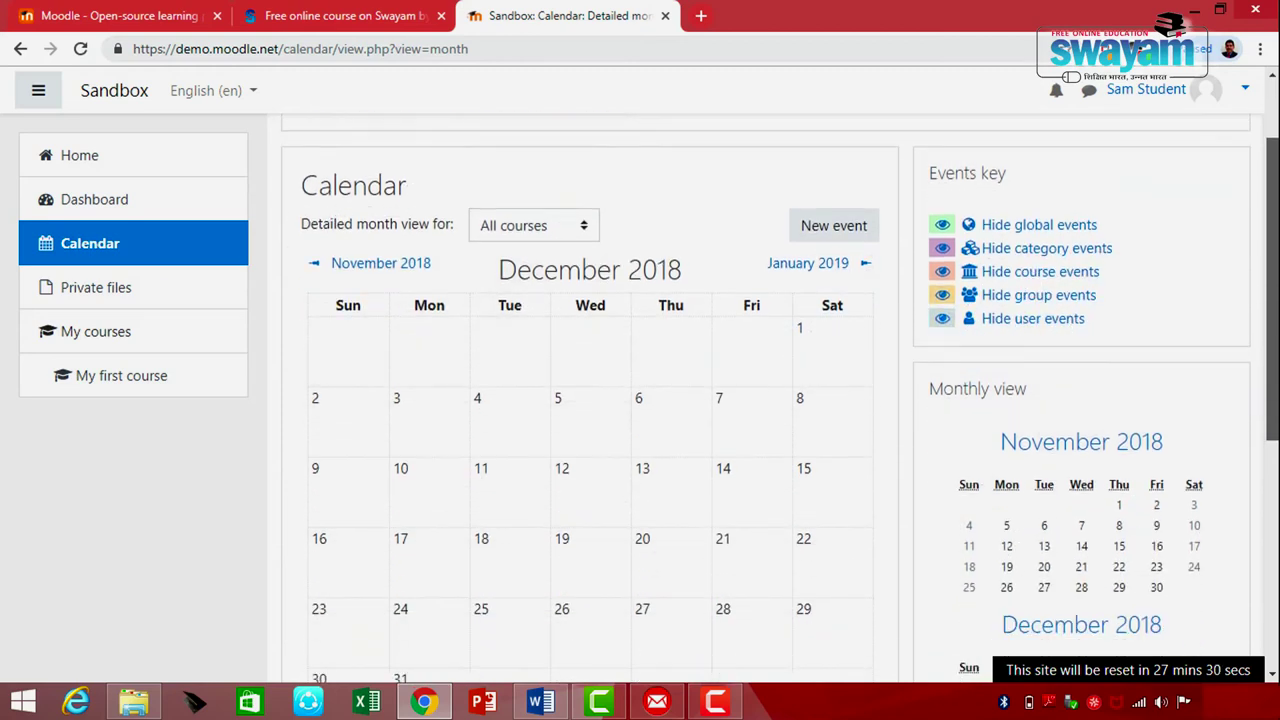
pyautogui.scroll(-5, 640, 400)
pyautogui.scroll(5, 640, 400)
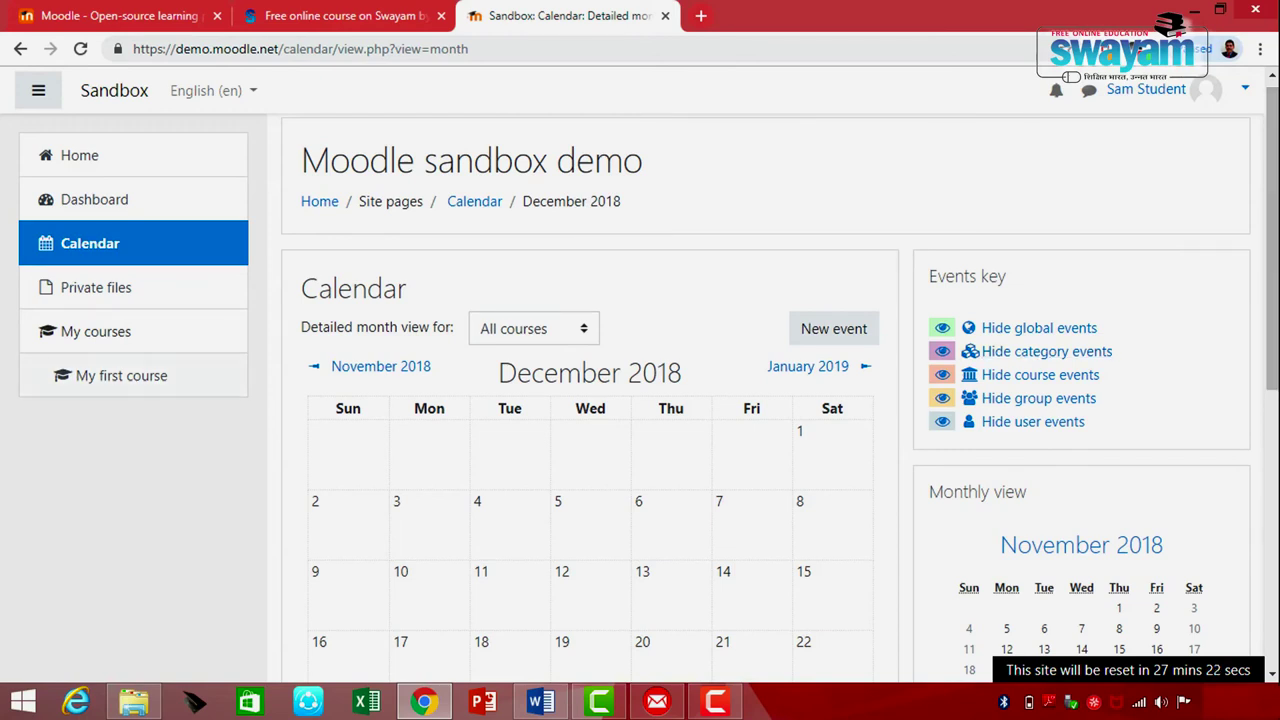
pyautogui.click(118, 288)
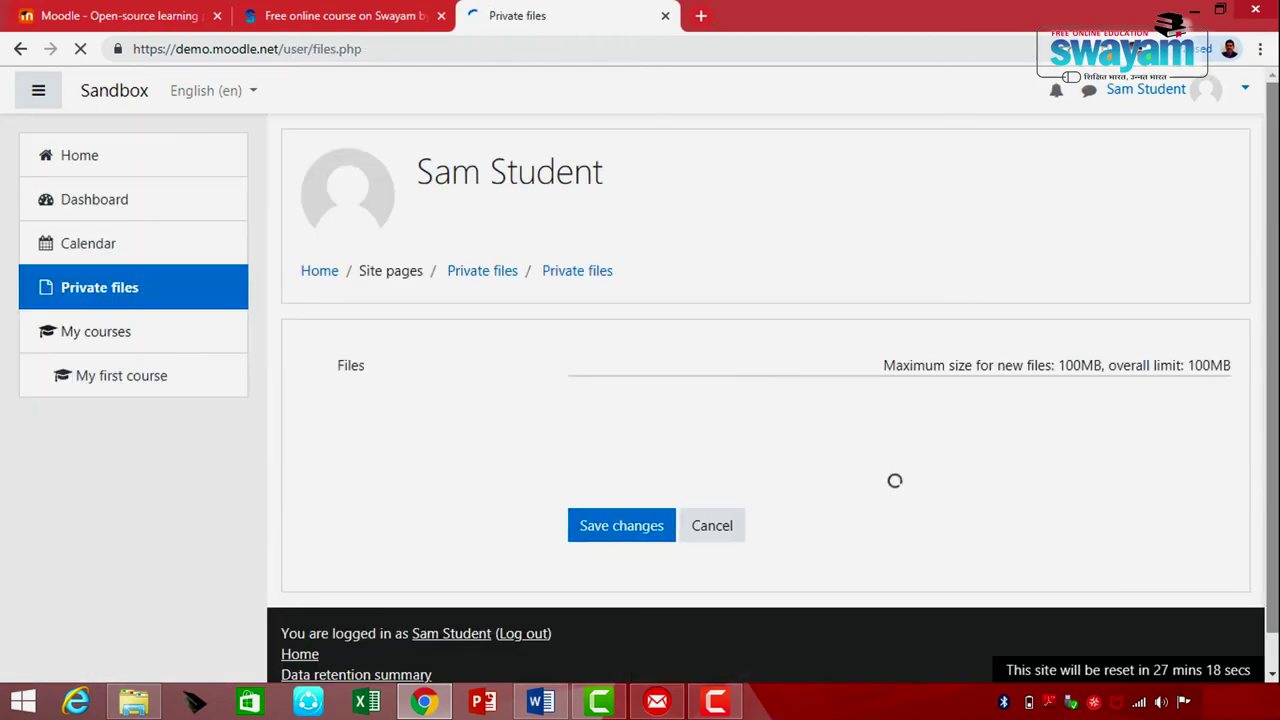
# Step: Open My first course to see its News forum, Prova section and topics
pyautogui.scroll(-1, 773, 383)
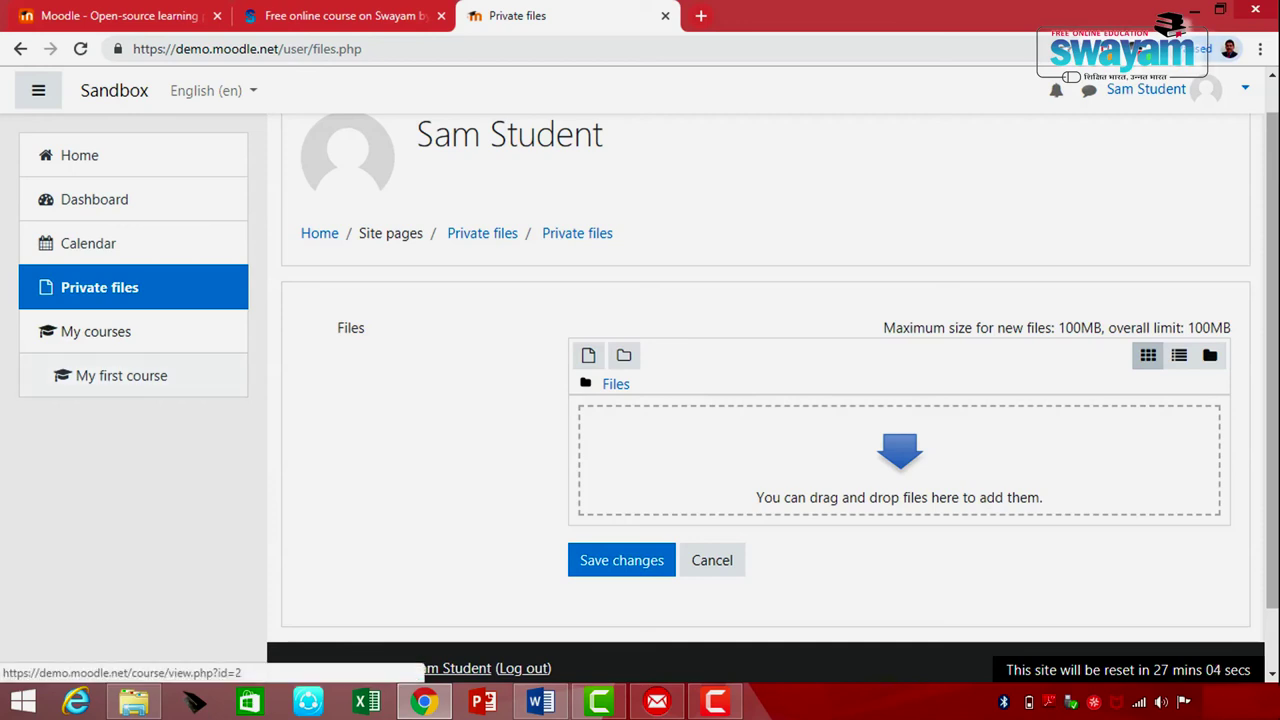
pyautogui.click(121, 375)
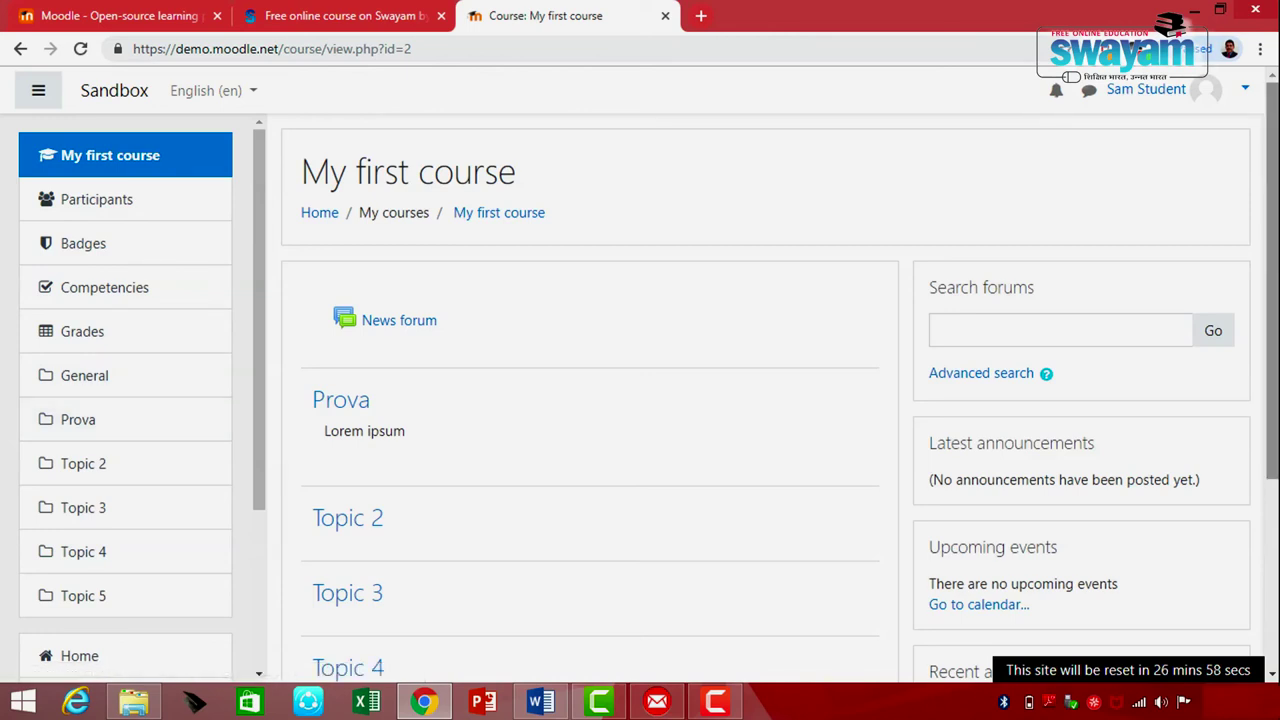
# Step: Scroll the My first course page up and down to look over its sections
pyautogui.scroll(-3, 766, 398)
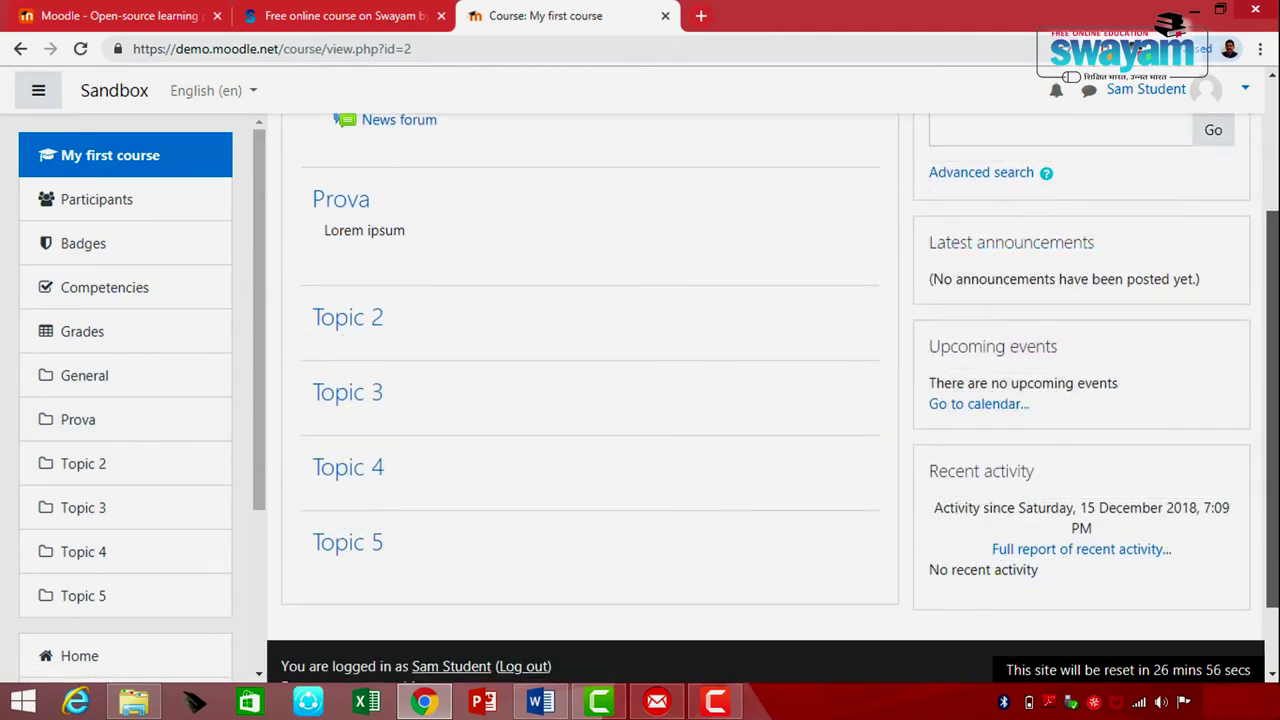
pyautogui.scroll(2, 766, 398)
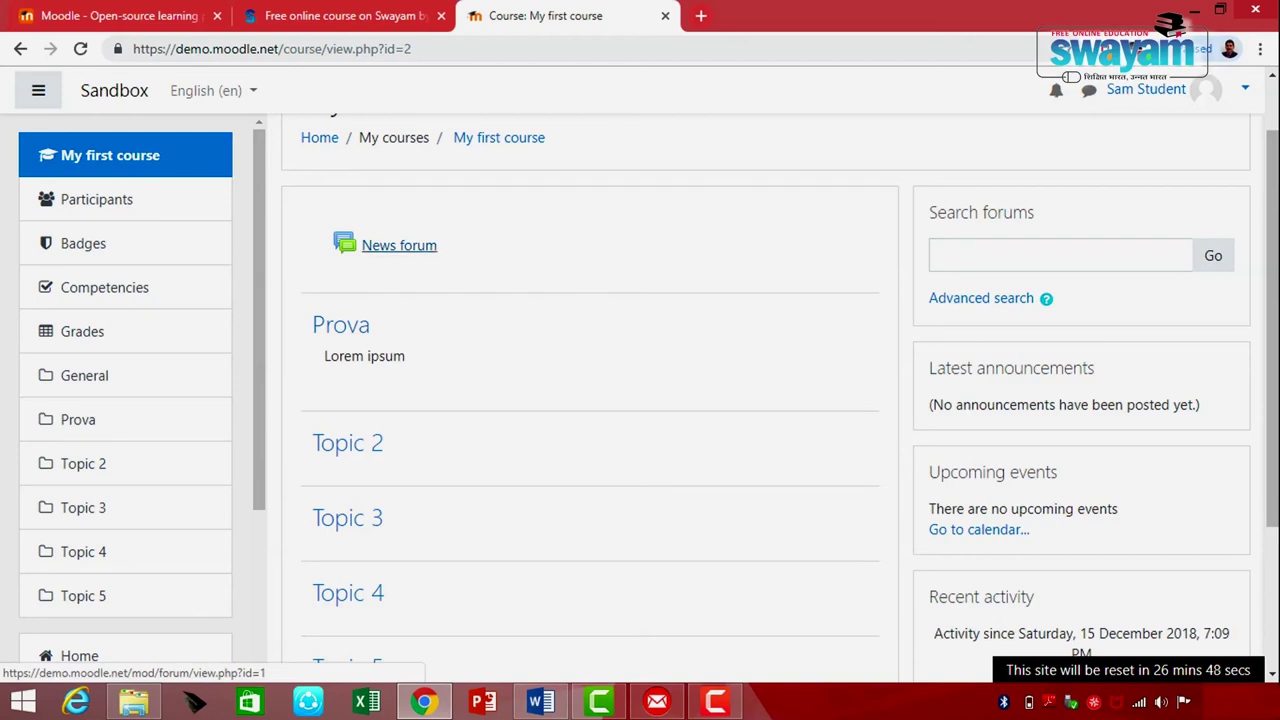
pyautogui.scroll(-1, 590, 450)
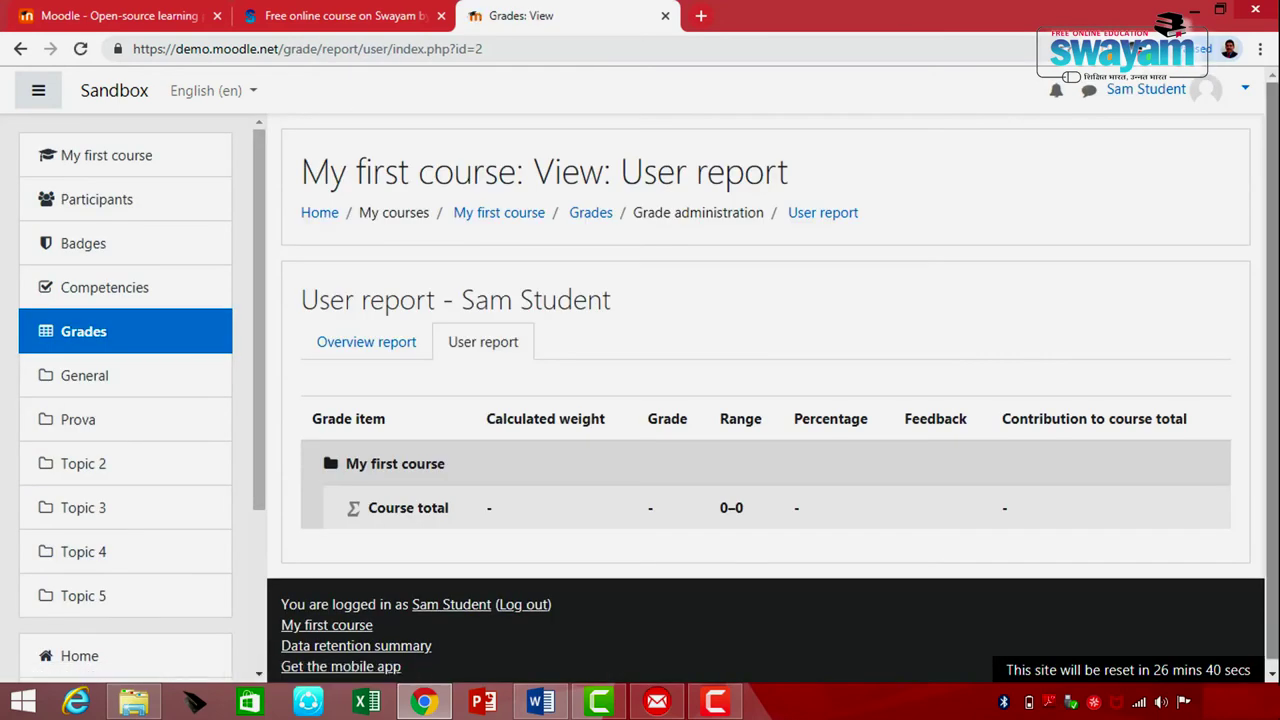
# Step: Scroll the grade report, then open the user menu at the top right
pyautogui.scroll(-1, 773, 379)
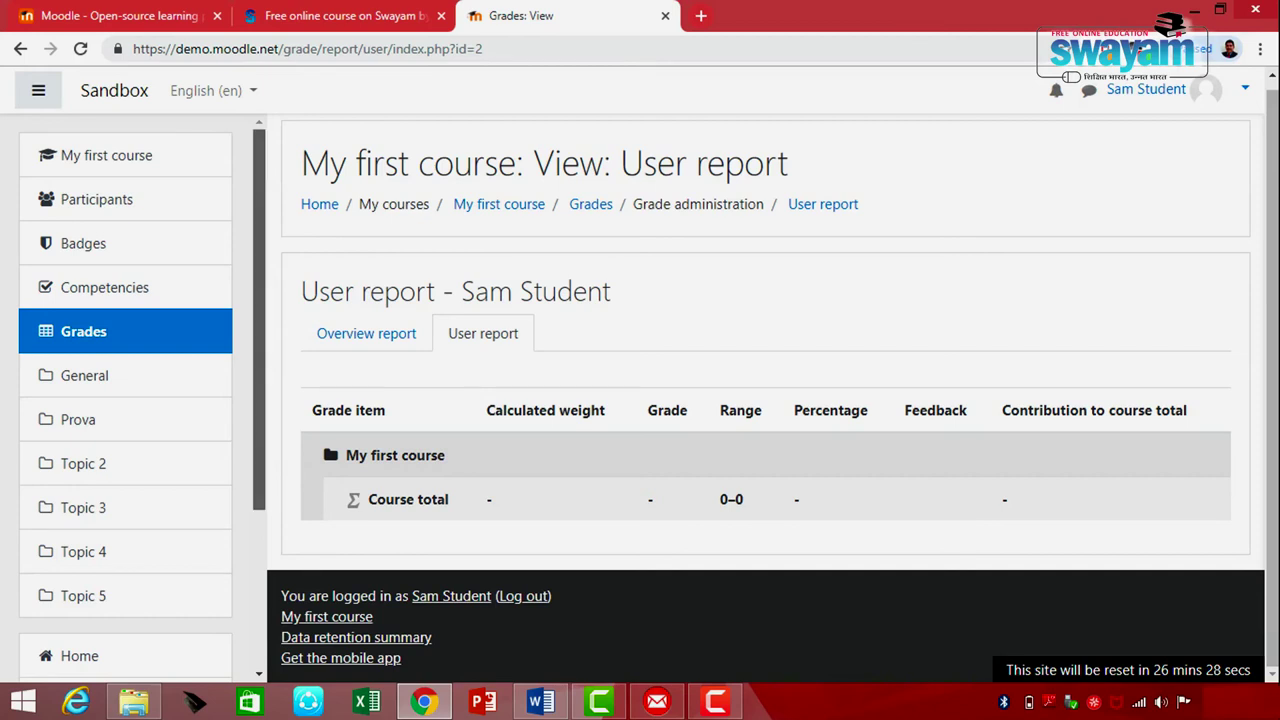
pyautogui.scroll(-3, 125, 400)
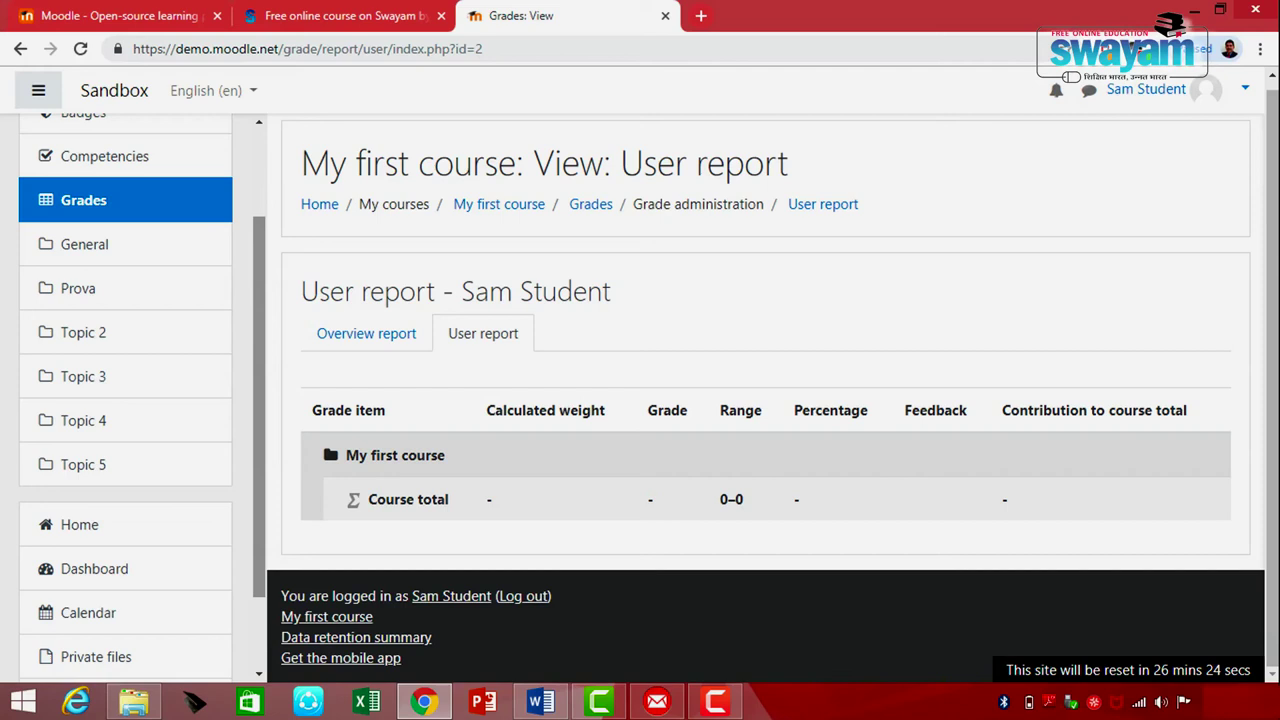
pyautogui.scroll(-2, 125, 400)
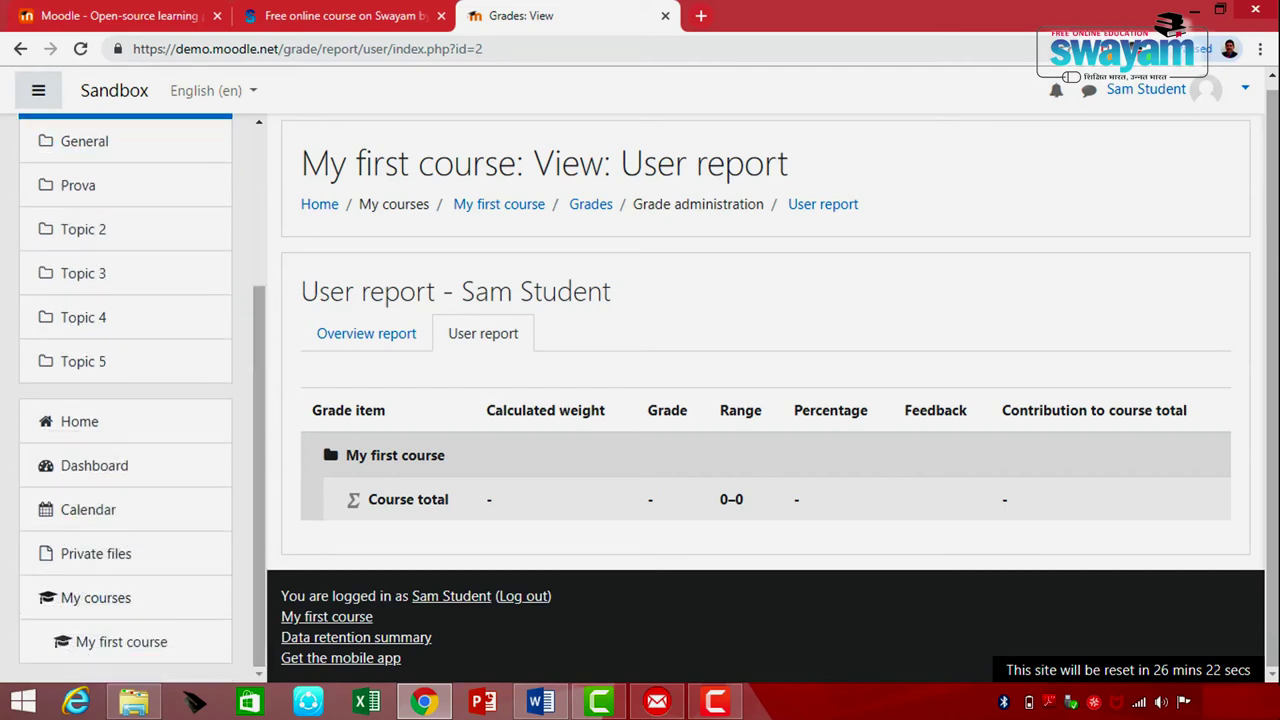
pyautogui.scroll(1, 125, 400)
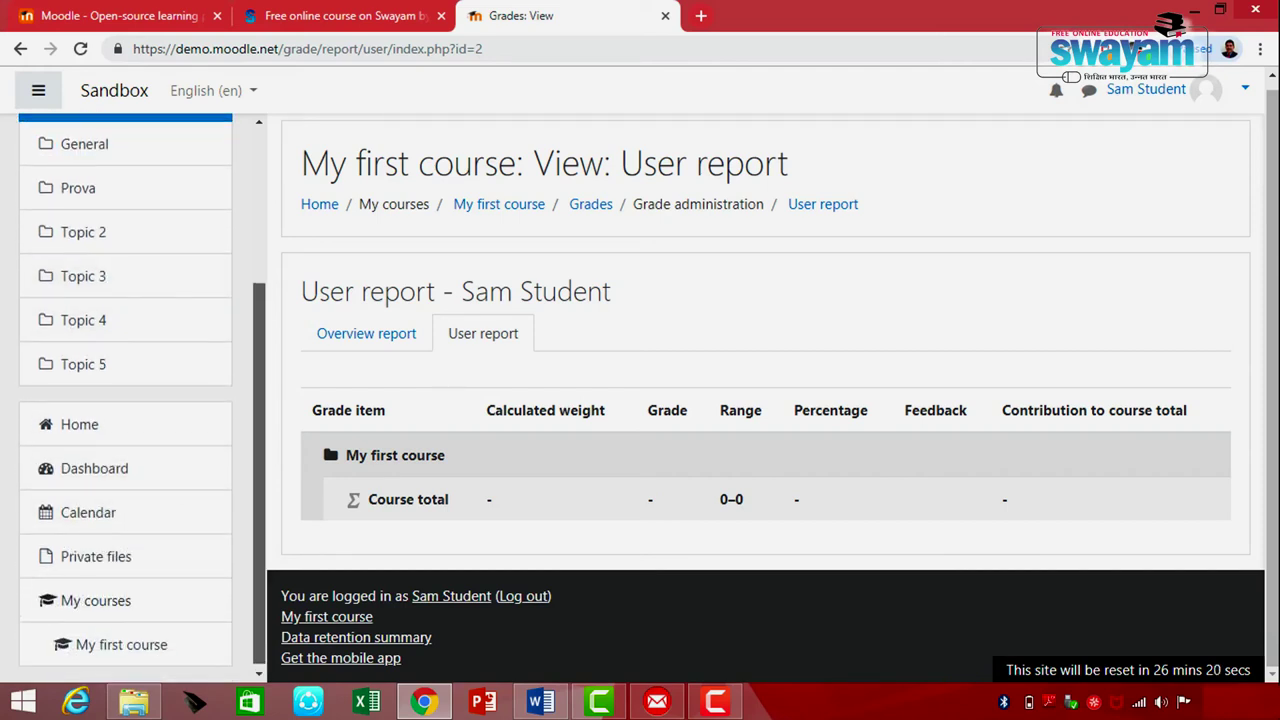
pyautogui.scroll(5, 125, 400)
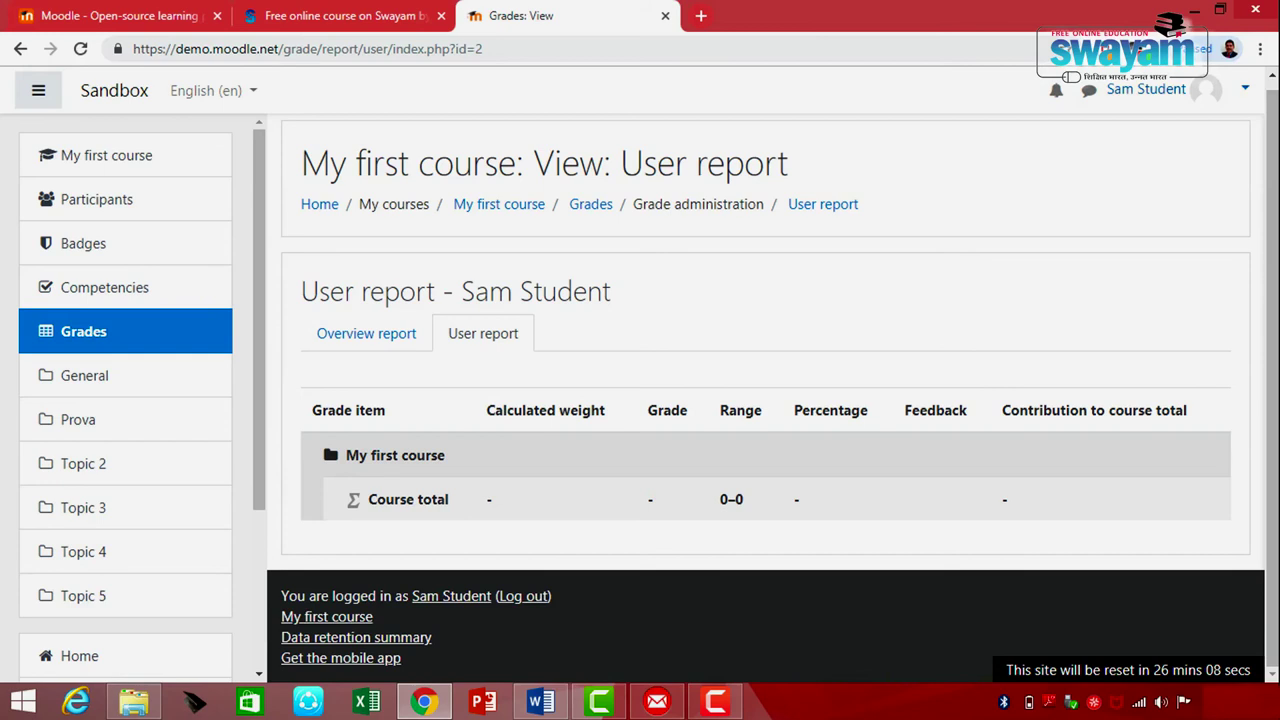
pyautogui.click(1170, 89)
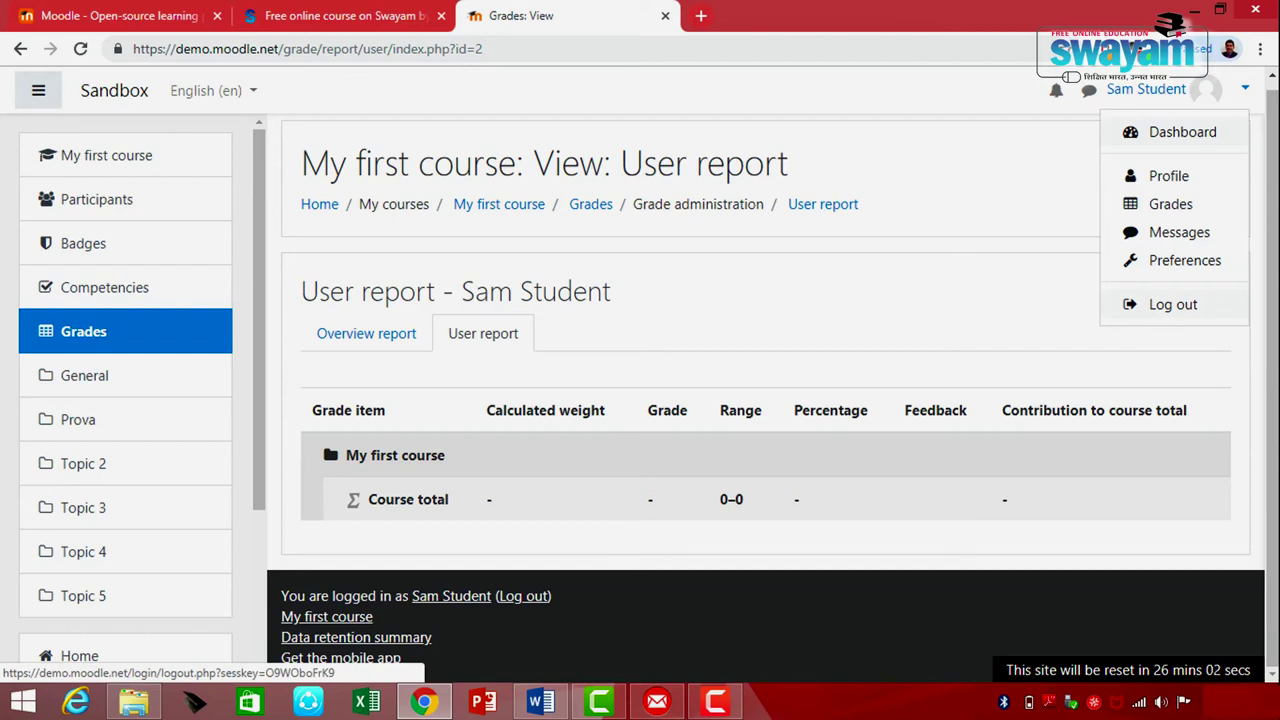
# Step: Log out of the student account and return to the sandbox login page
pyautogui.click(1172, 304)
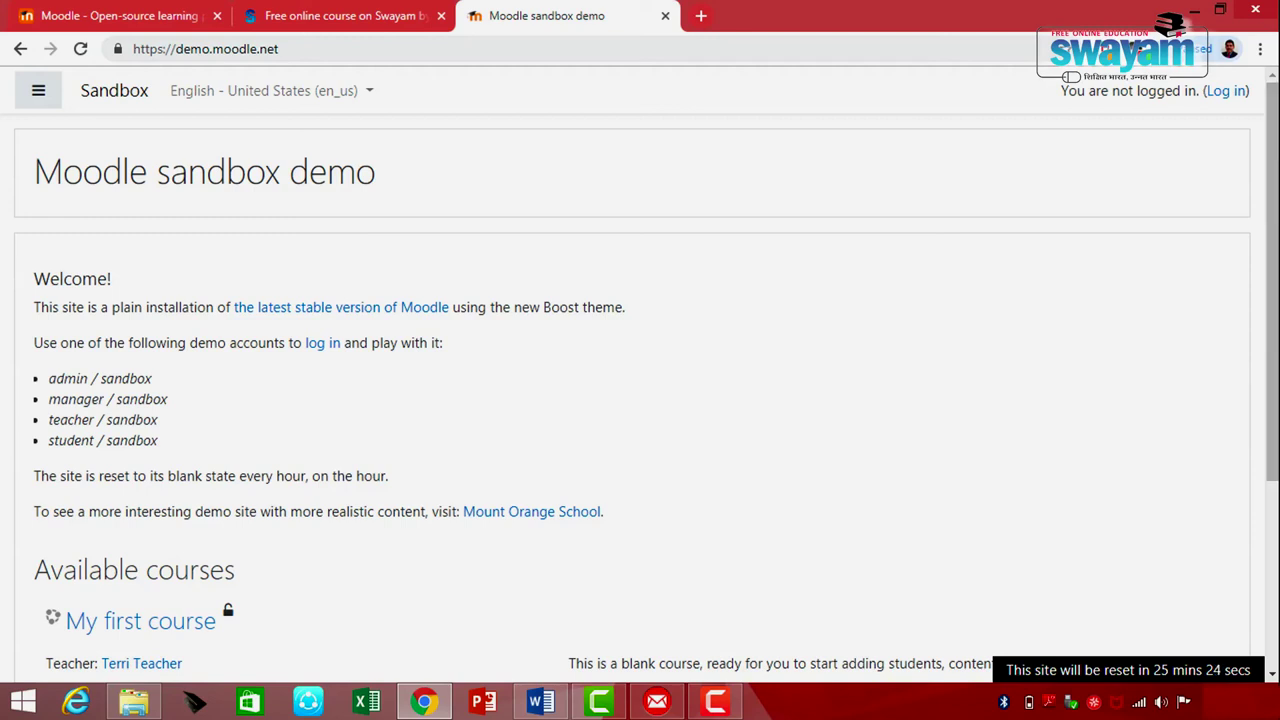
pyautogui.click(1226, 90)
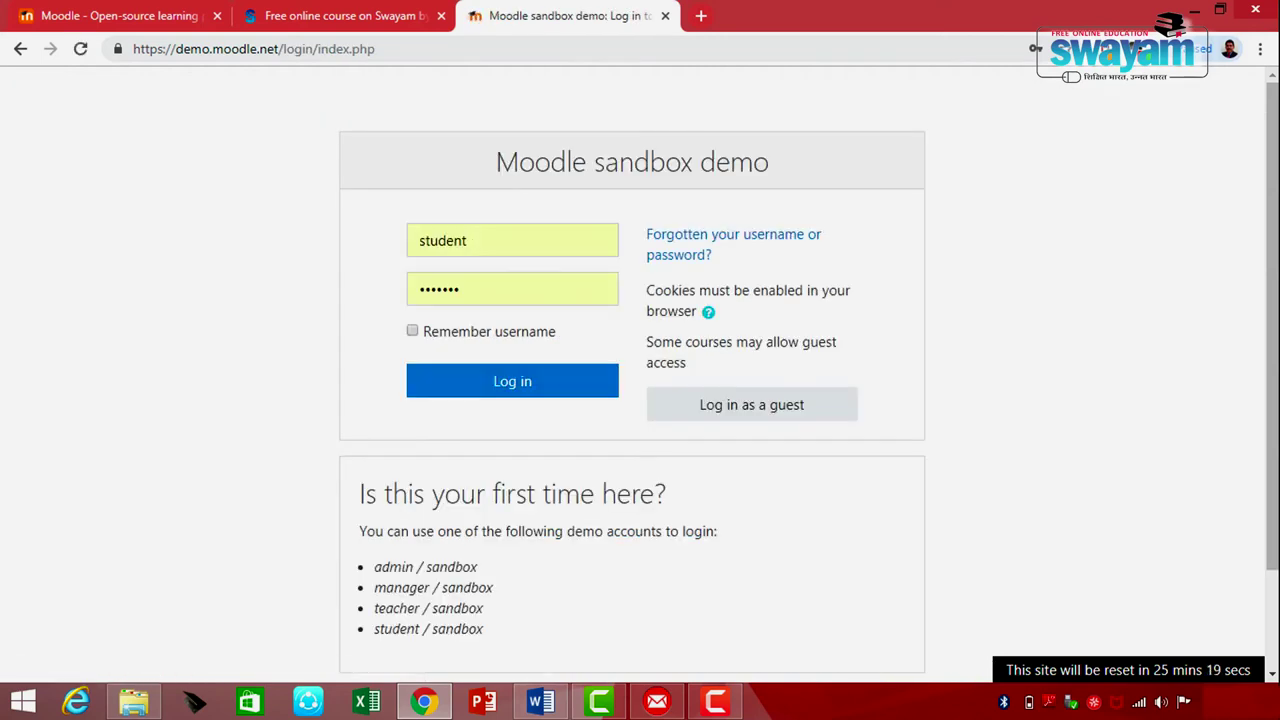
# Step: Replace the username with the manager demo account and log in with its saved password
pyautogui.doubleClick(442, 240)
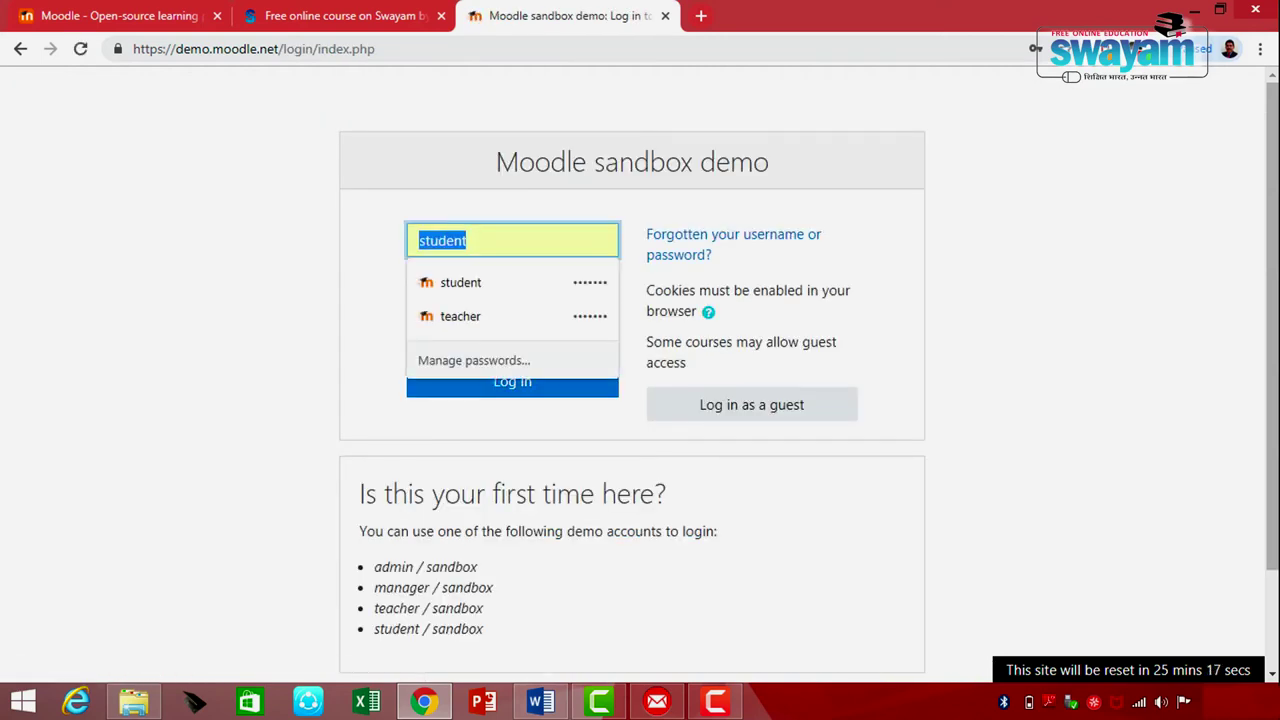
pyautogui.write('ma')
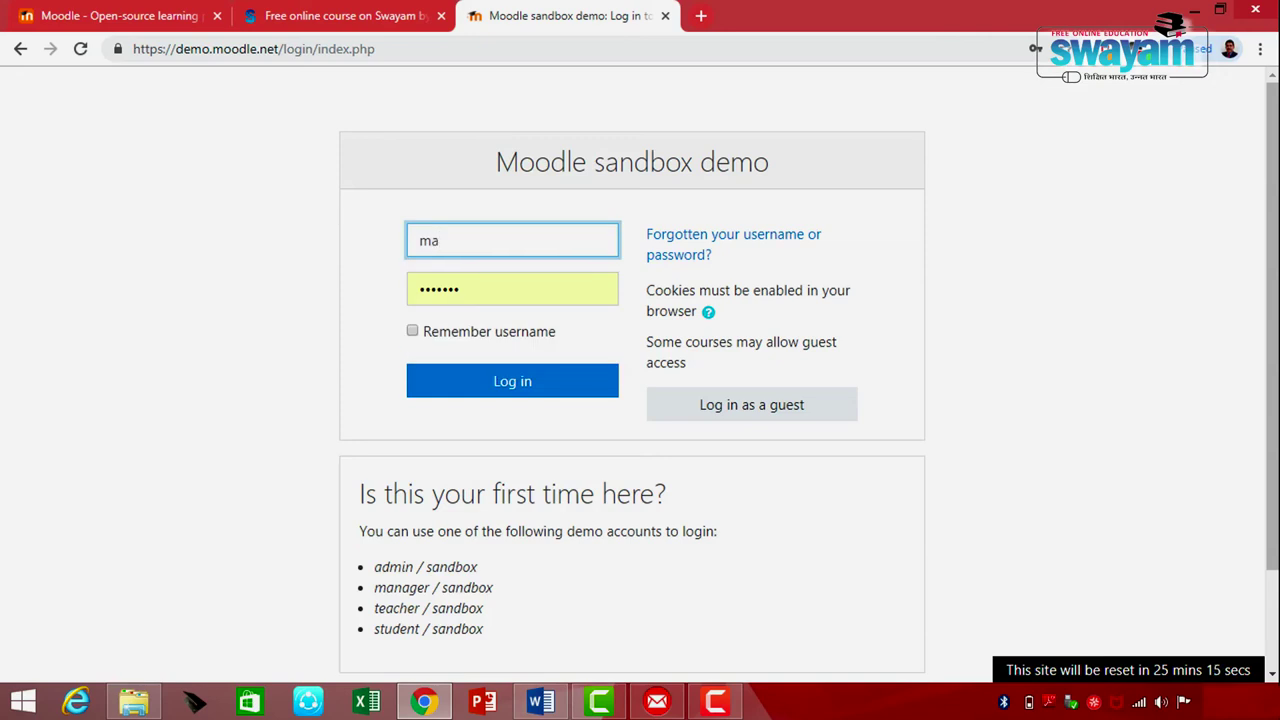
pyautogui.write('nager')
pyautogui.press('Tab')
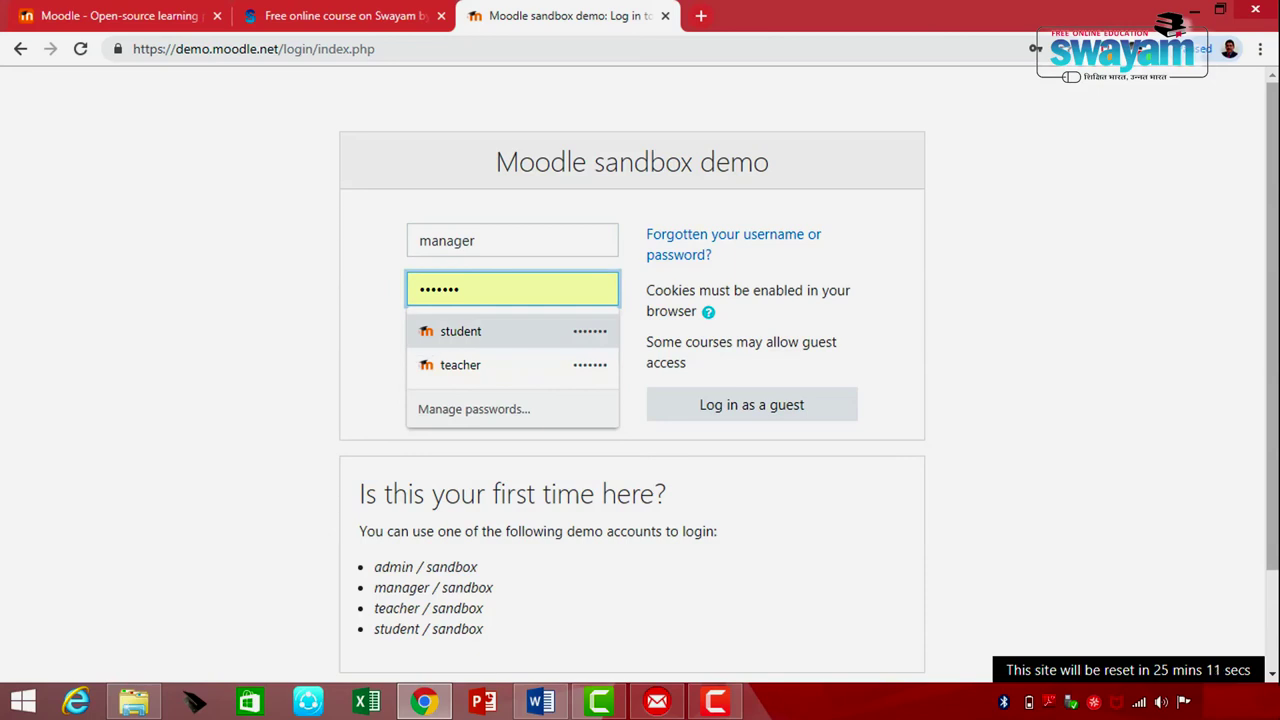
pyautogui.press('Tab')
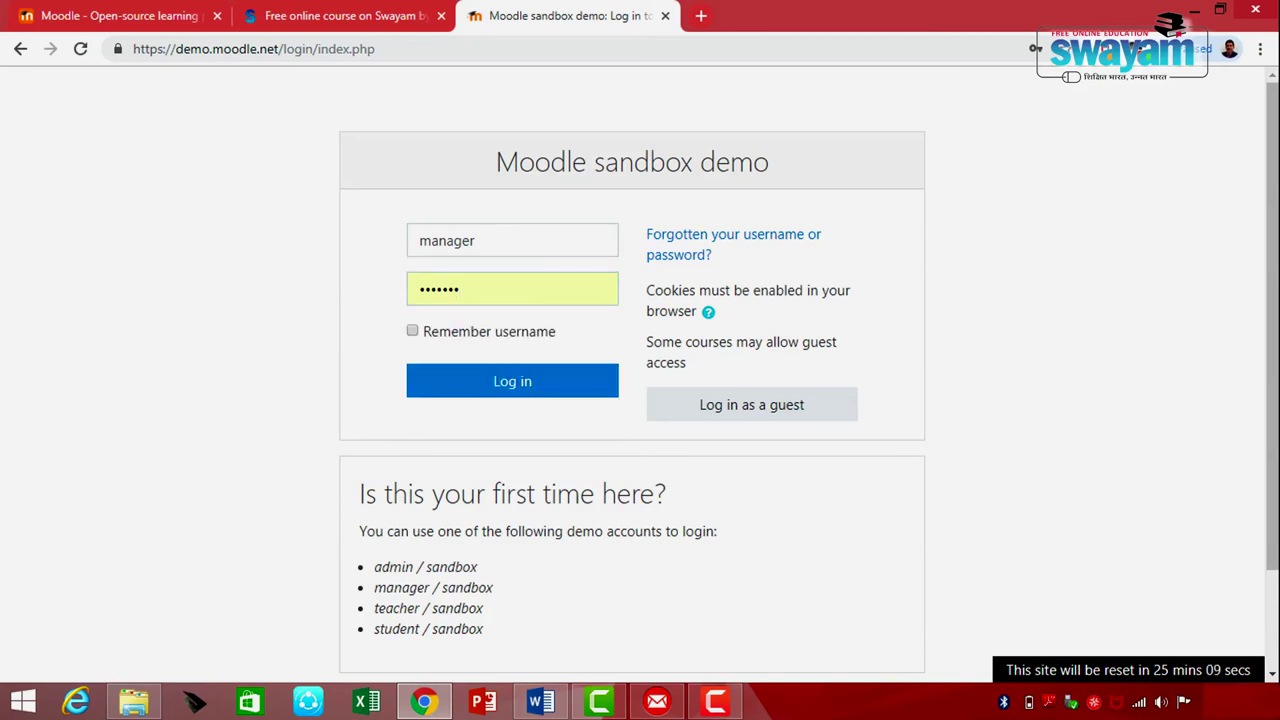
pyautogui.press('Return')
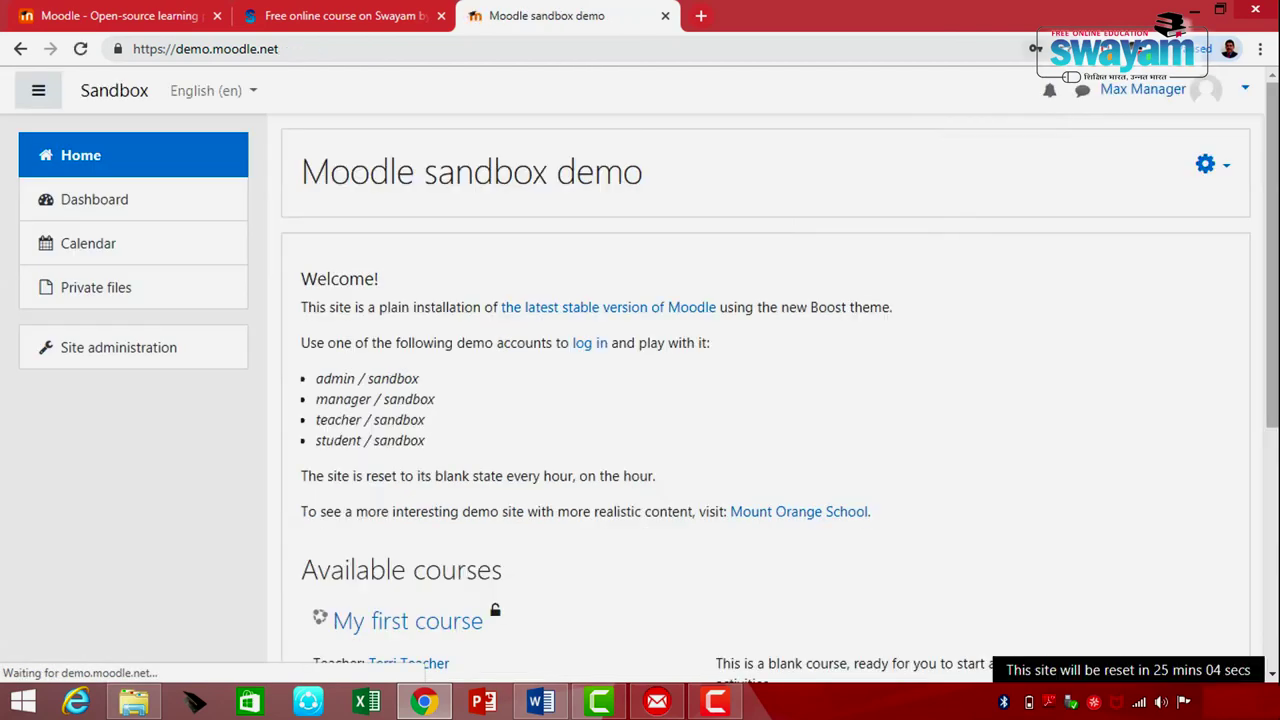
# Step: Dismiss the save-password prompt, open the manager's Dashboard and end its welcome tour
pyautogui.press('Return')
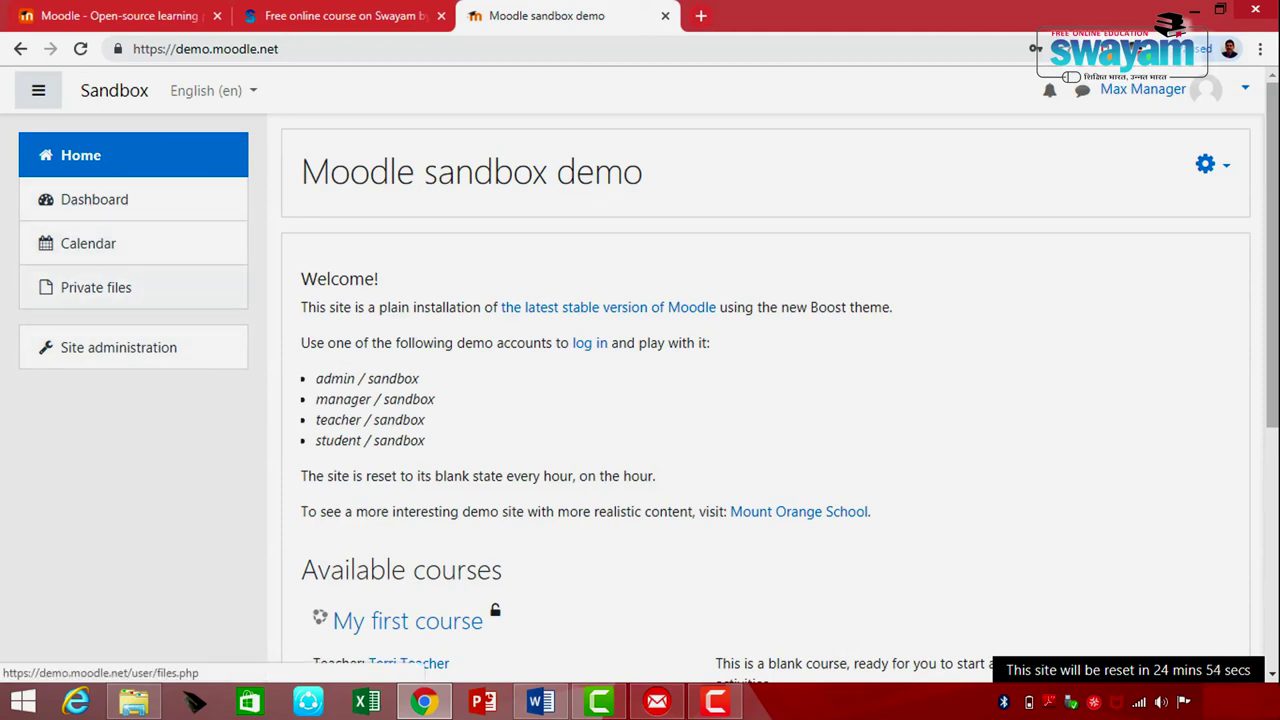
pyautogui.click(94, 199)
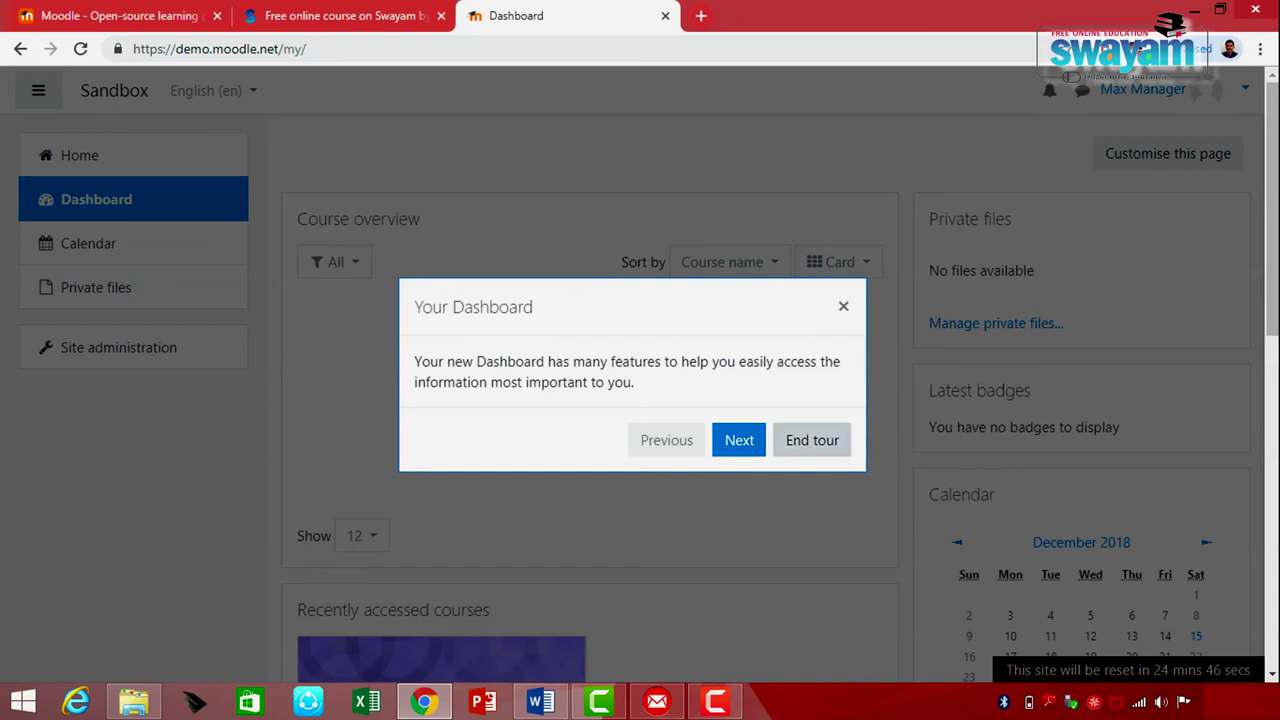
pyautogui.press('Escape')
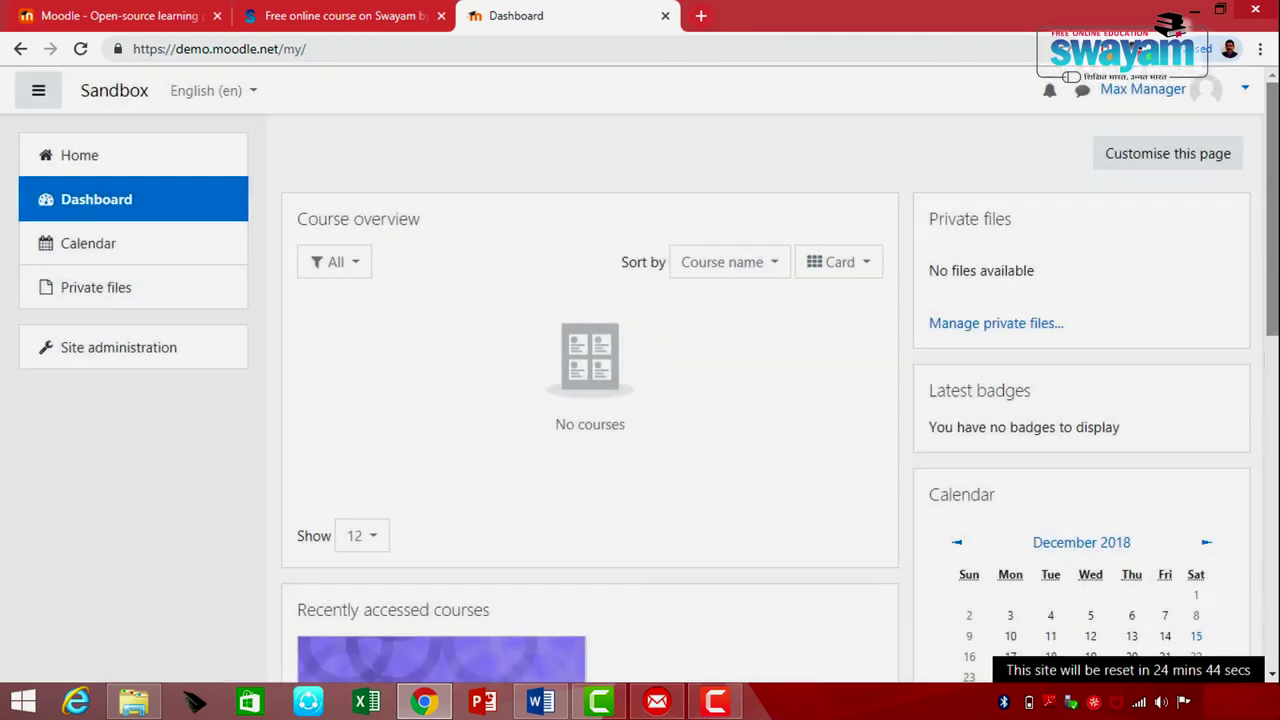
pyautogui.scroll(-2, 640, 400)
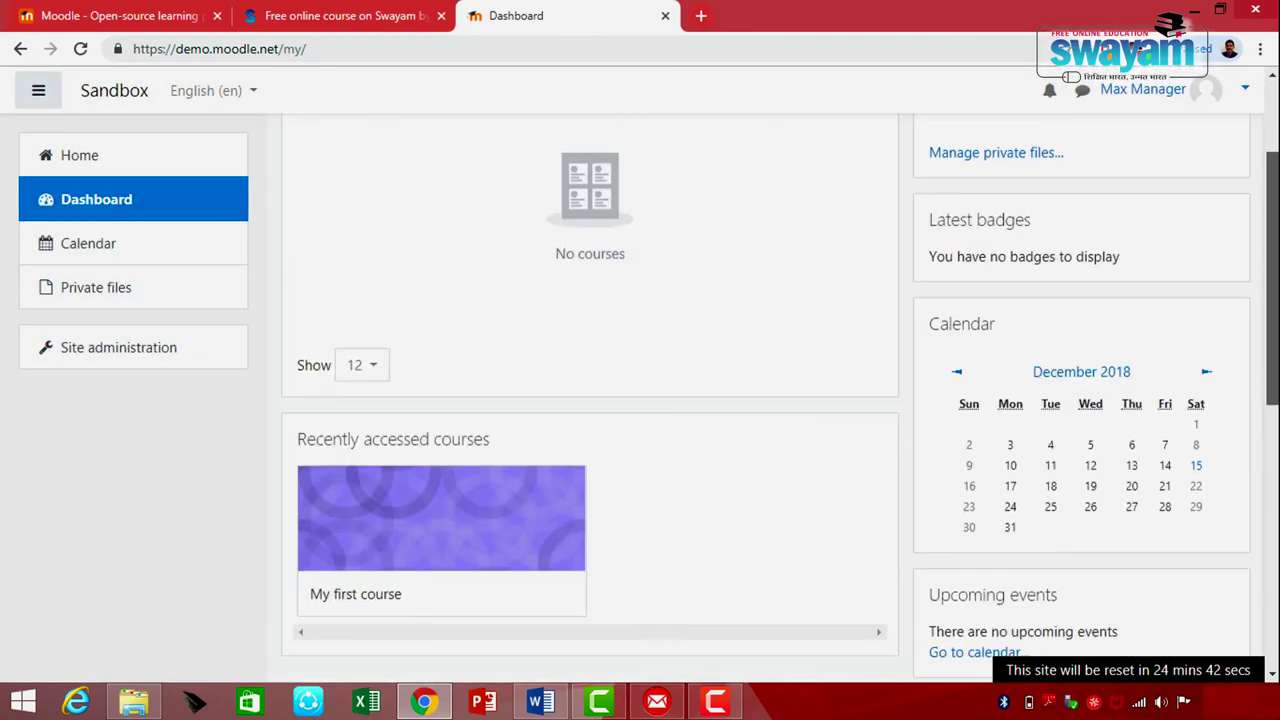
pyautogui.scroll(-3, 640, 400)
pyautogui.scroll(5, 640, 400)
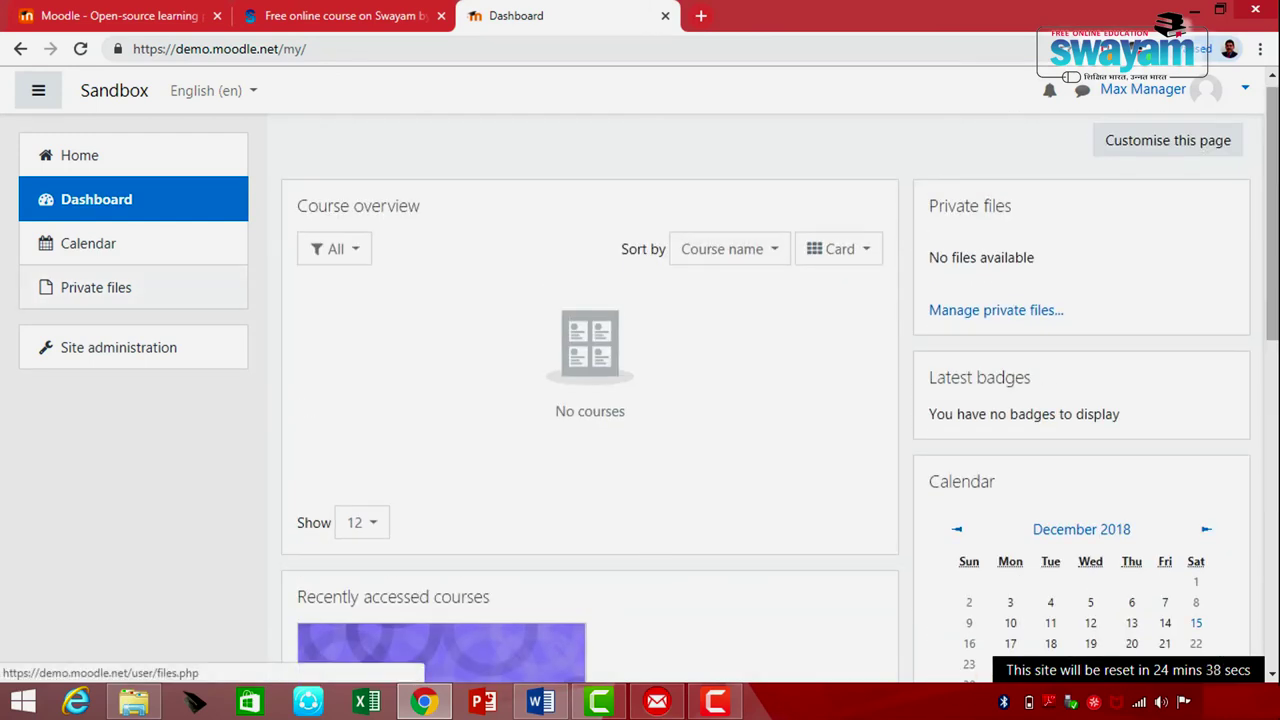
# Step: View the December 2018 calendar month, then go to Site administration
pyautogui.click(88, 243)
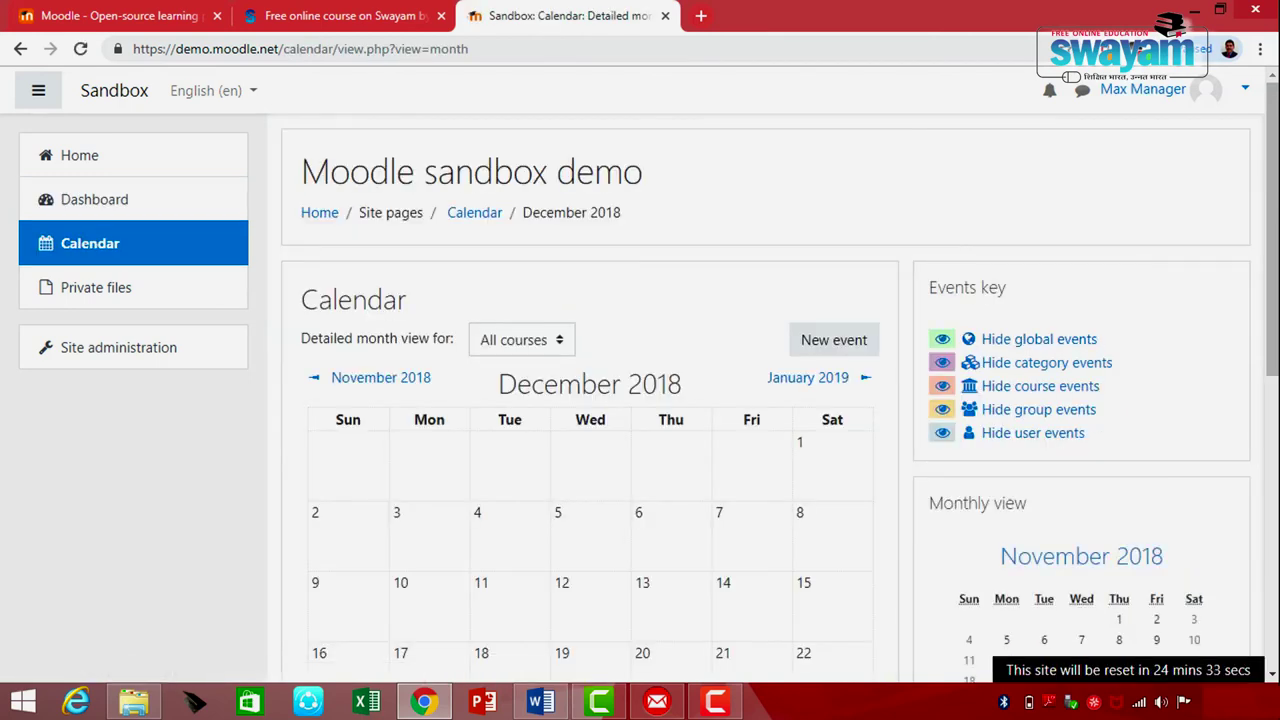
pyautogui.scroll(-2, 640, 400)
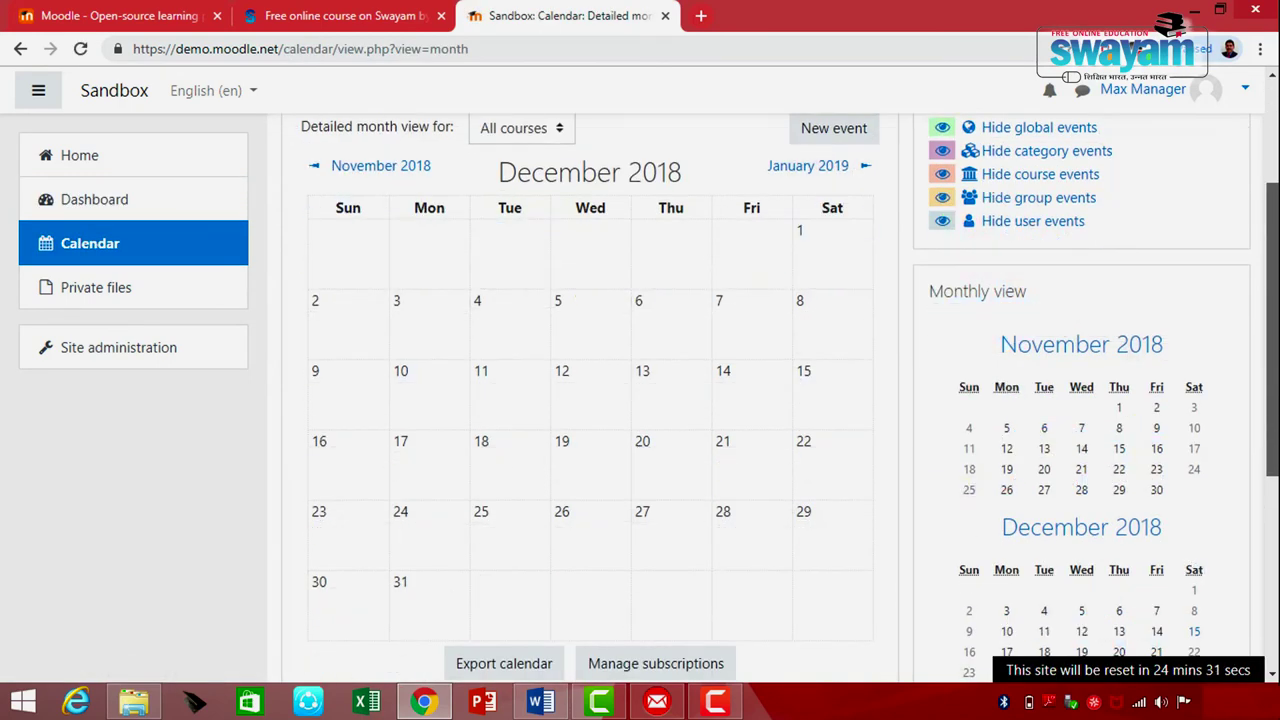
pyautogui.scroll(2, 640, 400)
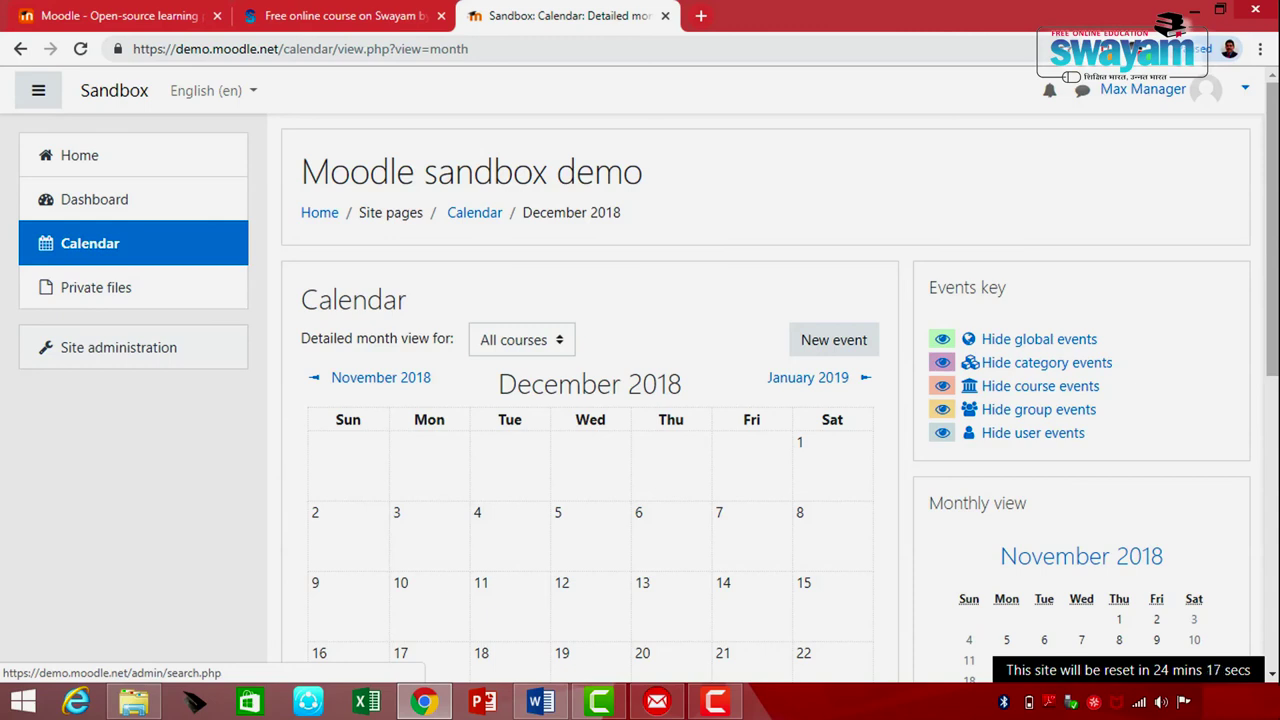
pyautogui.click(118, 347)
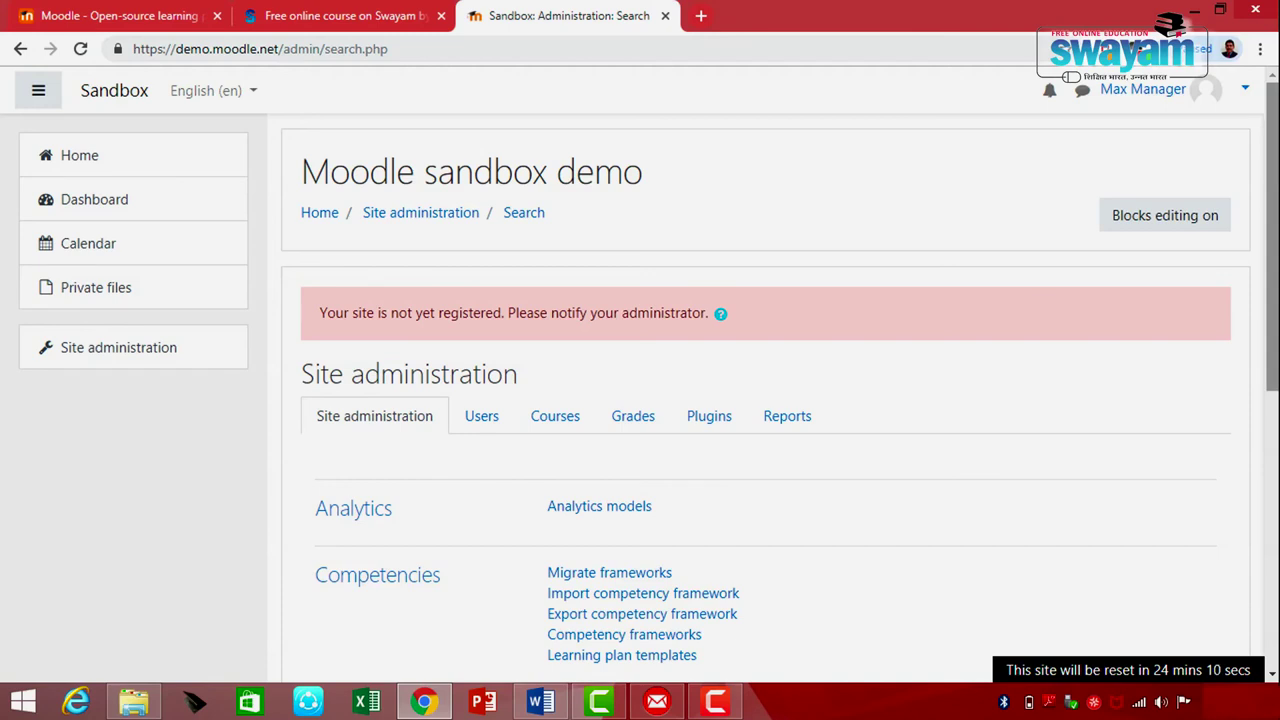
# Step: Scroll the Site administration page past Analytics and Competencies to Badges, Language, Appearance and Front page
pyautogui.scroll(-2, 766, 400)
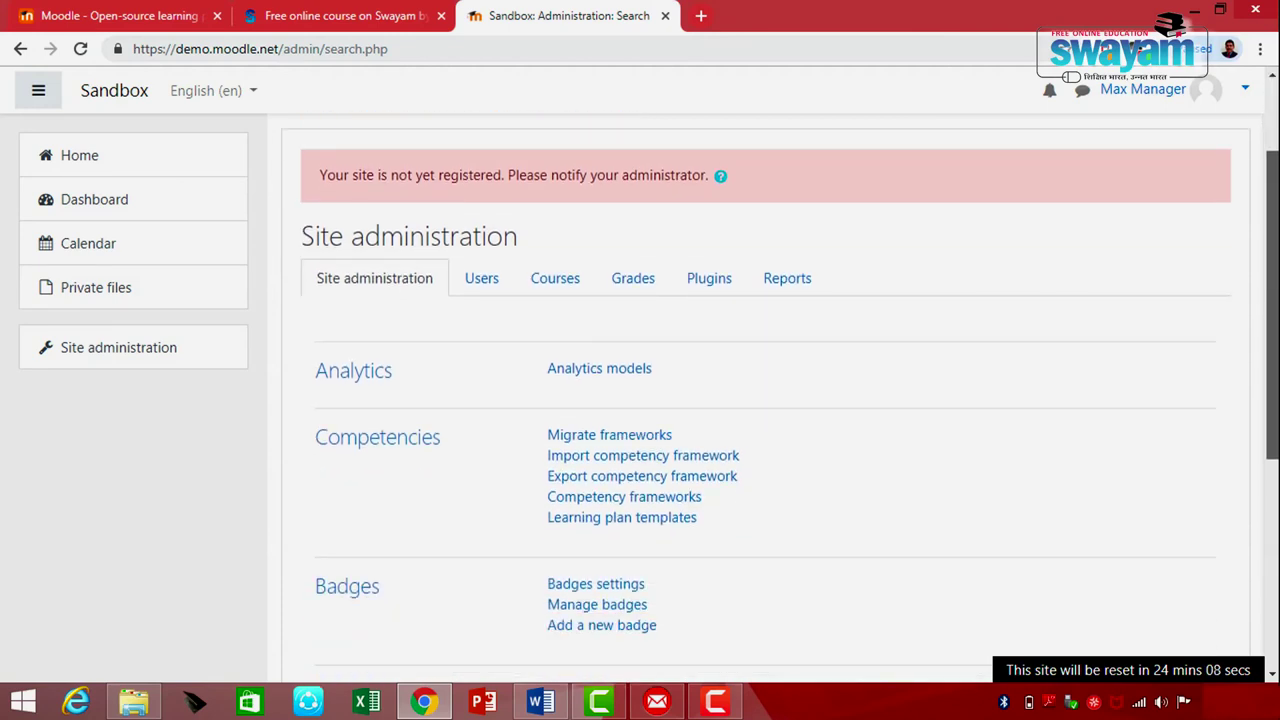
pyautogui.scroll(-2, 766, 400)
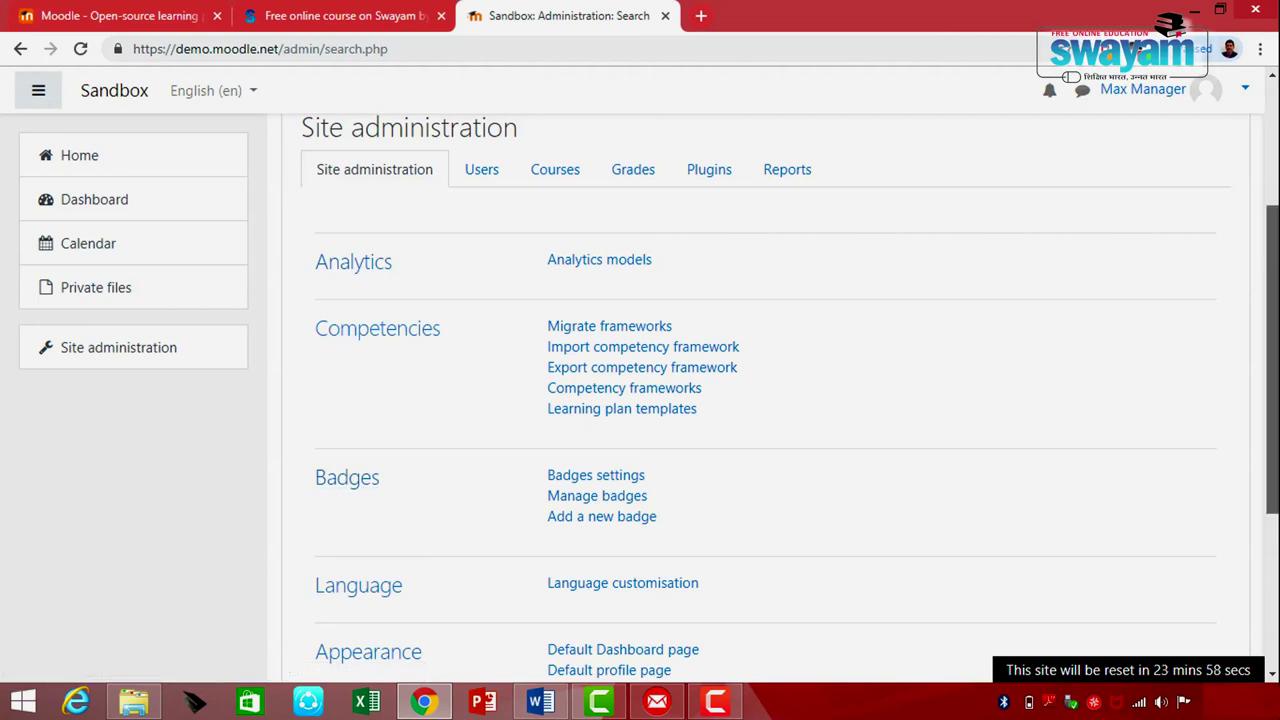
pyautogui.scroll(-2, 770, 400)
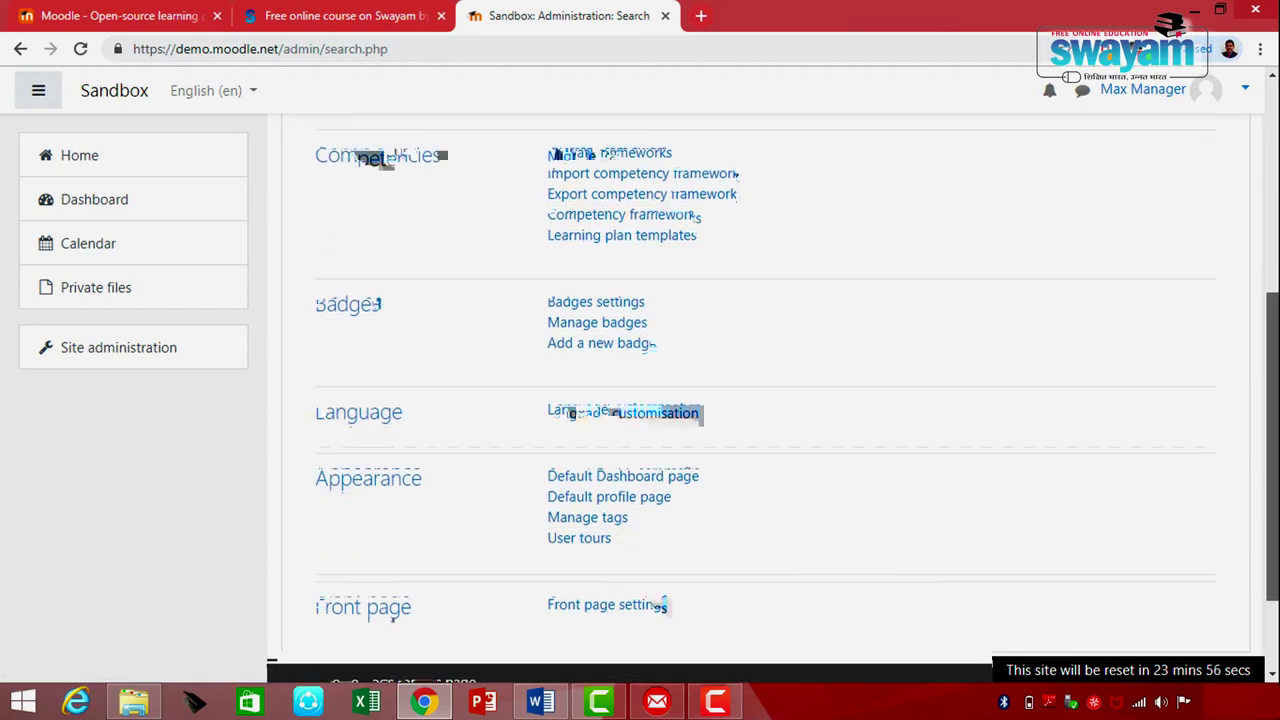
pyautogui.scroll(4, 770, 400)
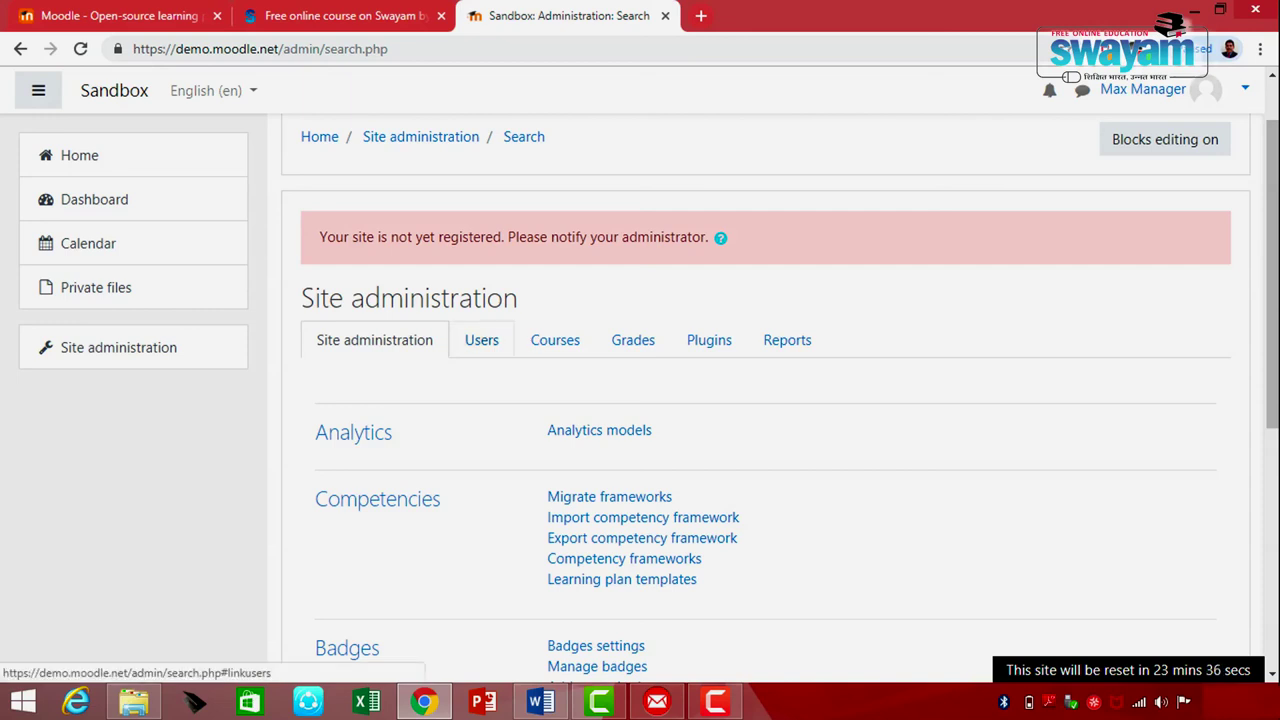
# Step: Browse the Users, Courses, Grades, Plugins and Reports administration tabs, ending on Reports
pyautogui.click(481, 340)
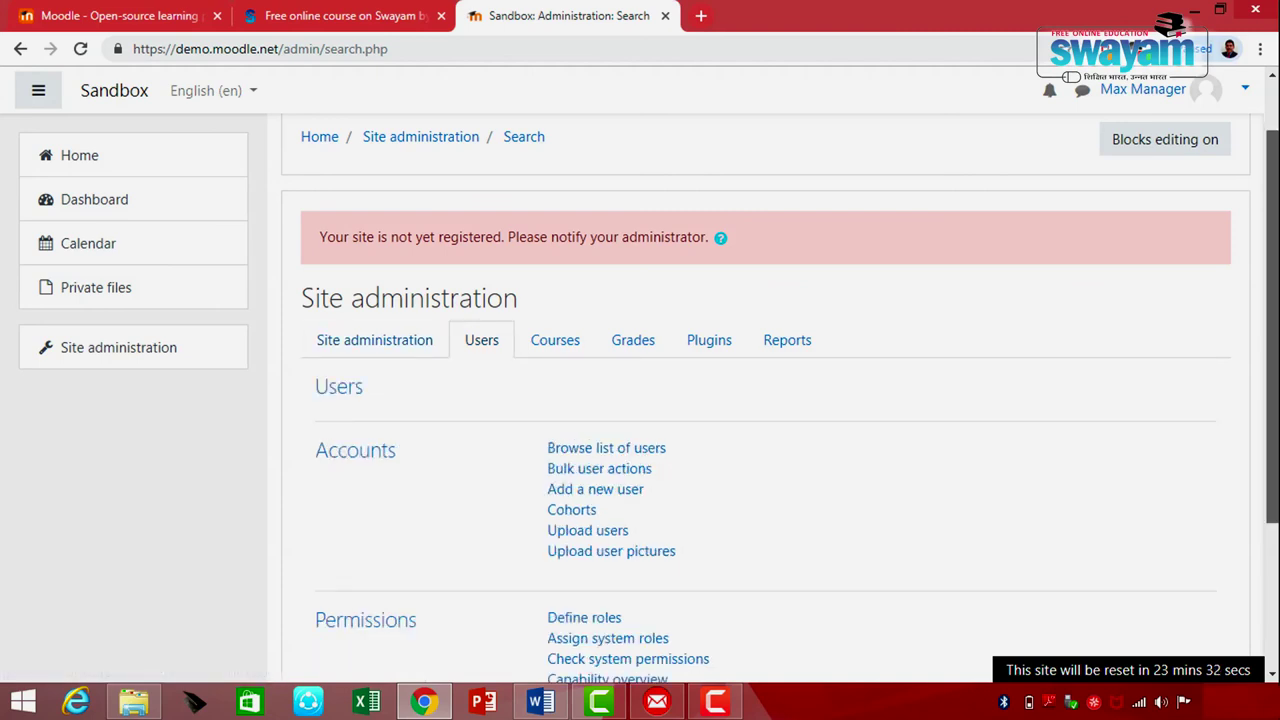
pyautogui.scroll(-2, 766, 400)
pyautogui.scroll(2, 766, 400)
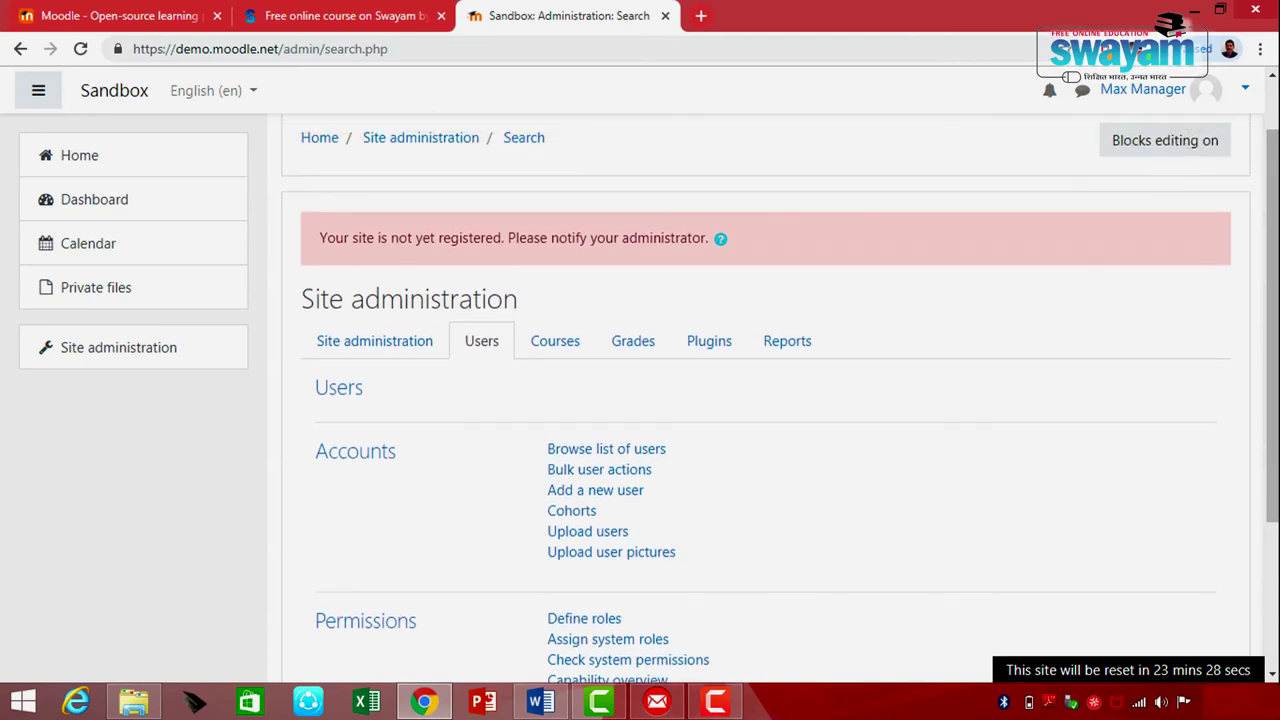
pyautogui.click(555, 341)
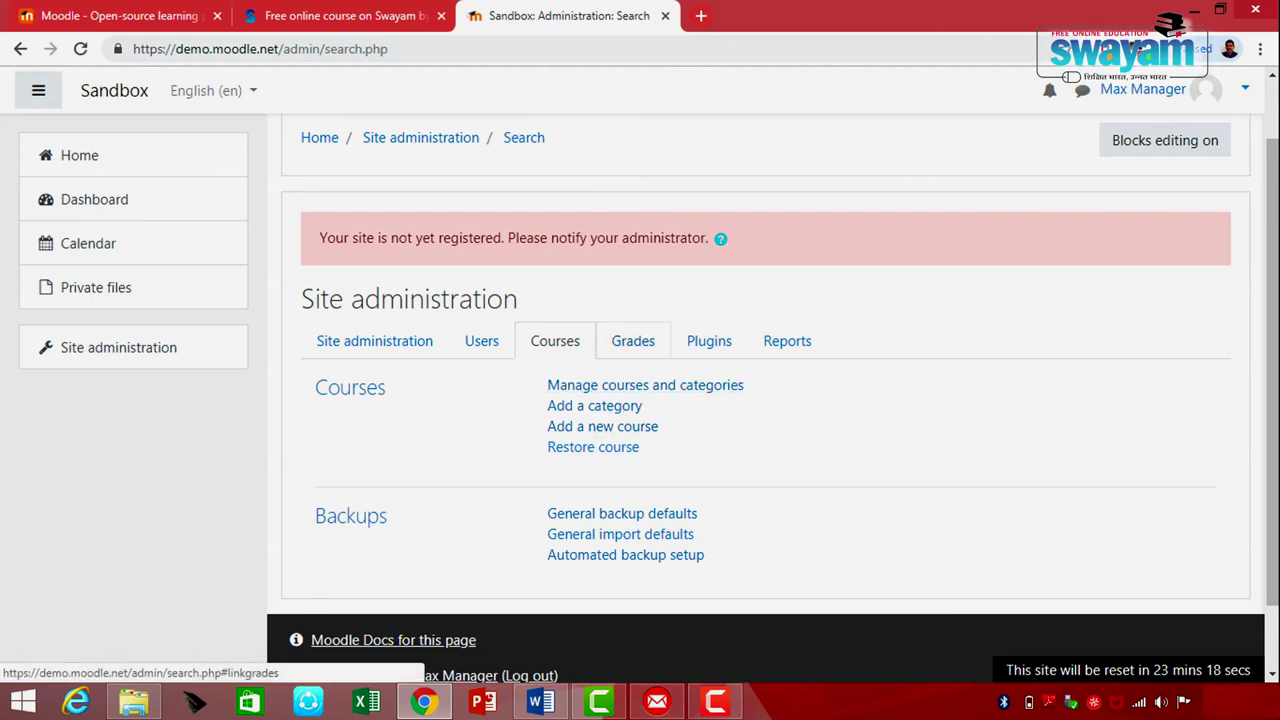
pyautogui.click(633, 341)
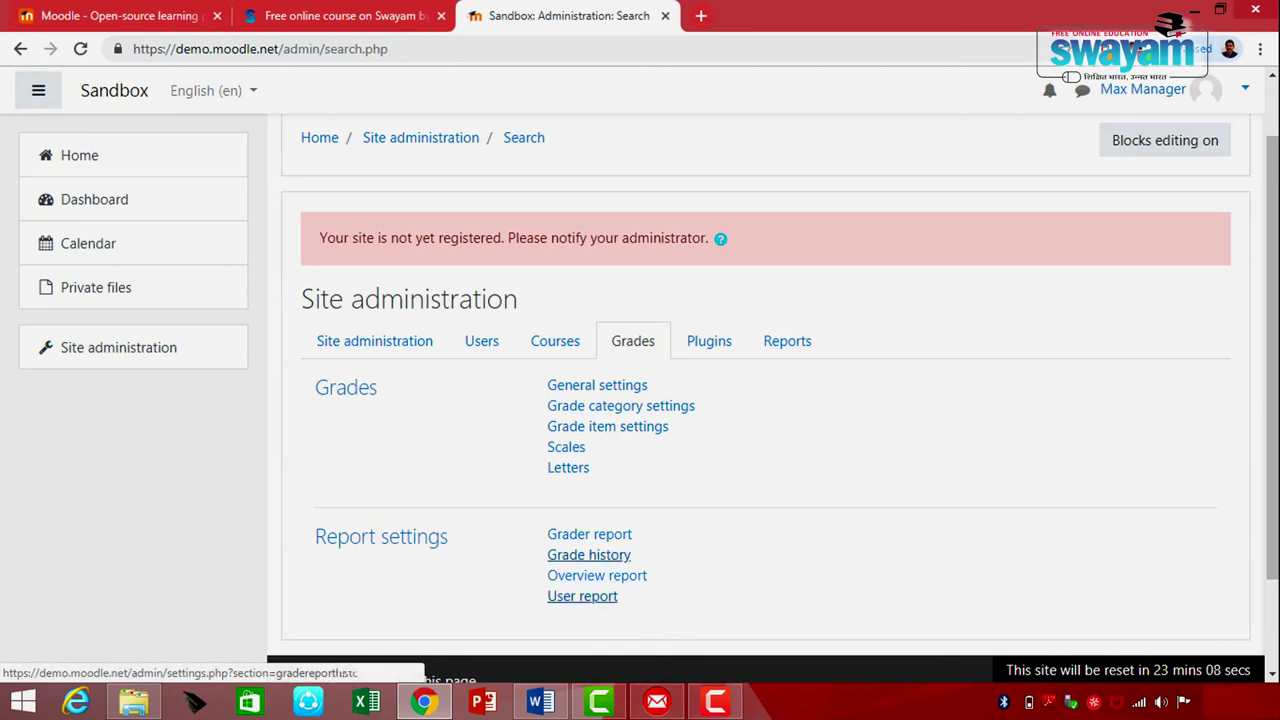
pyautogui.click(709, 341)
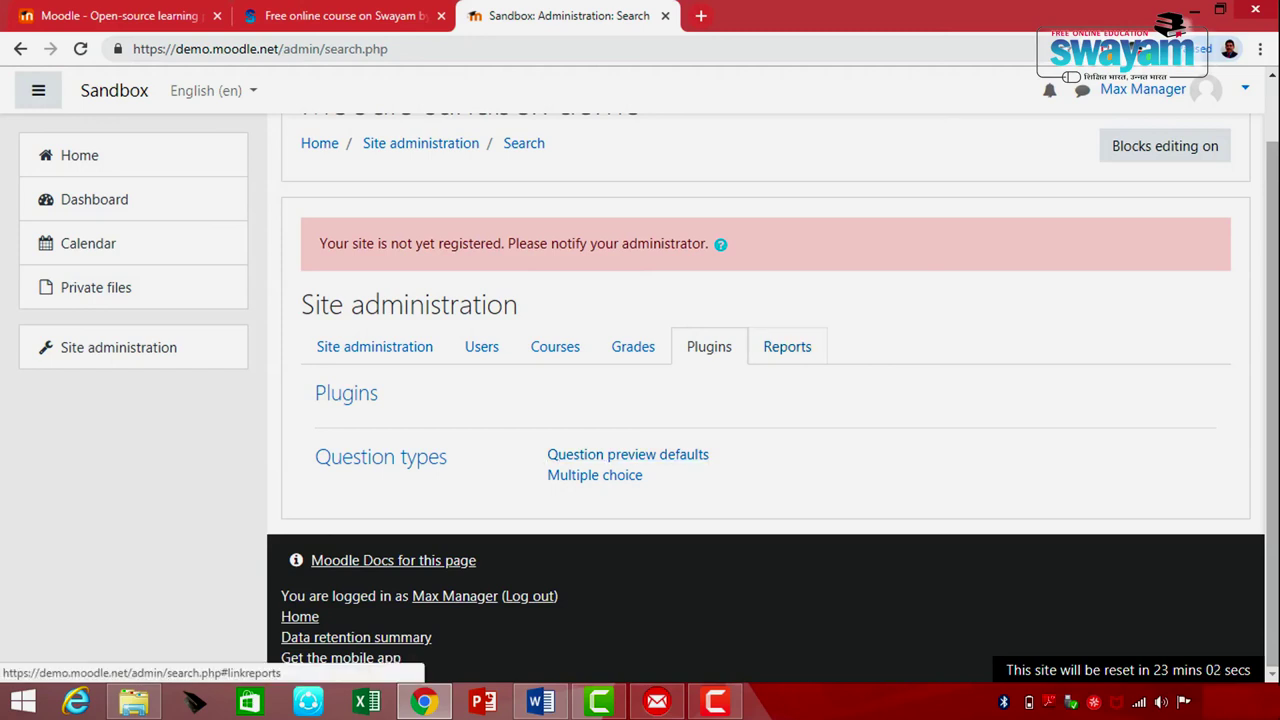
pyautogui.click(787, 346)
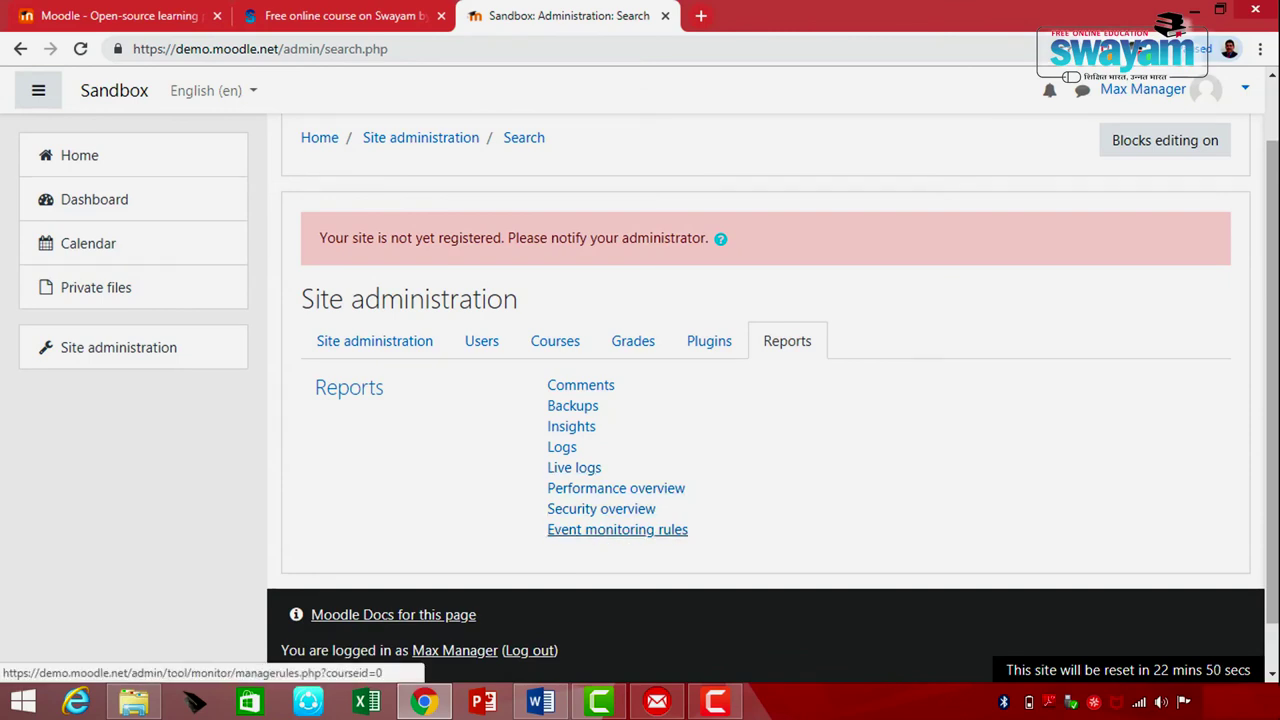
pyautogui.scroll(1, 773, 380)
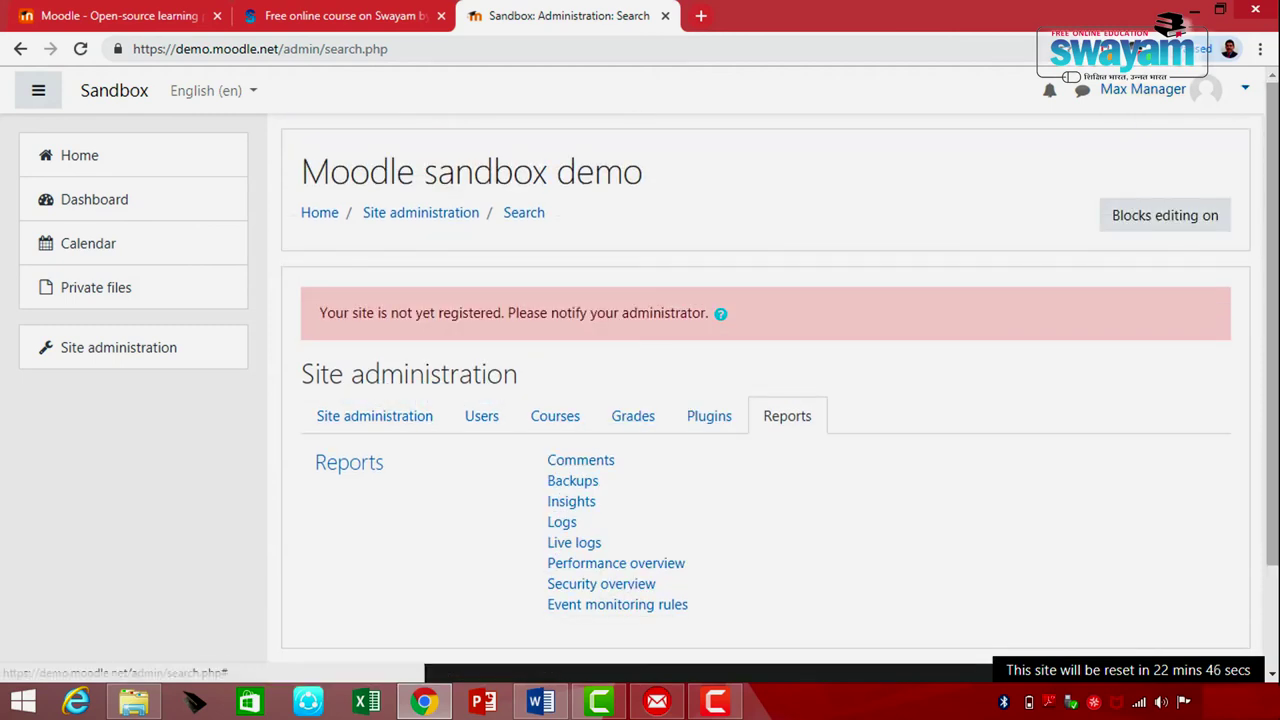
# Step: Log out of the manager account and browse the front page listing Clase 3ºC, My first course and My second course
pyautogui.click(1160, 89)
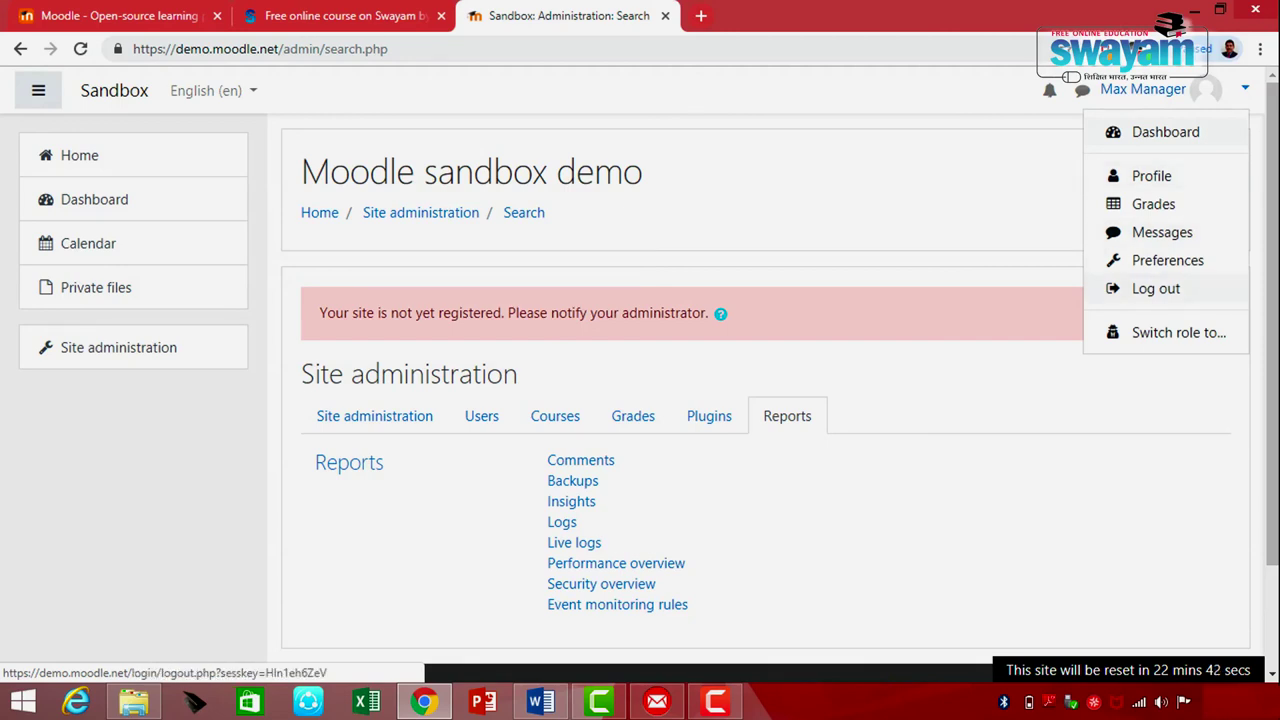
pyautogui.click(1156, 288)
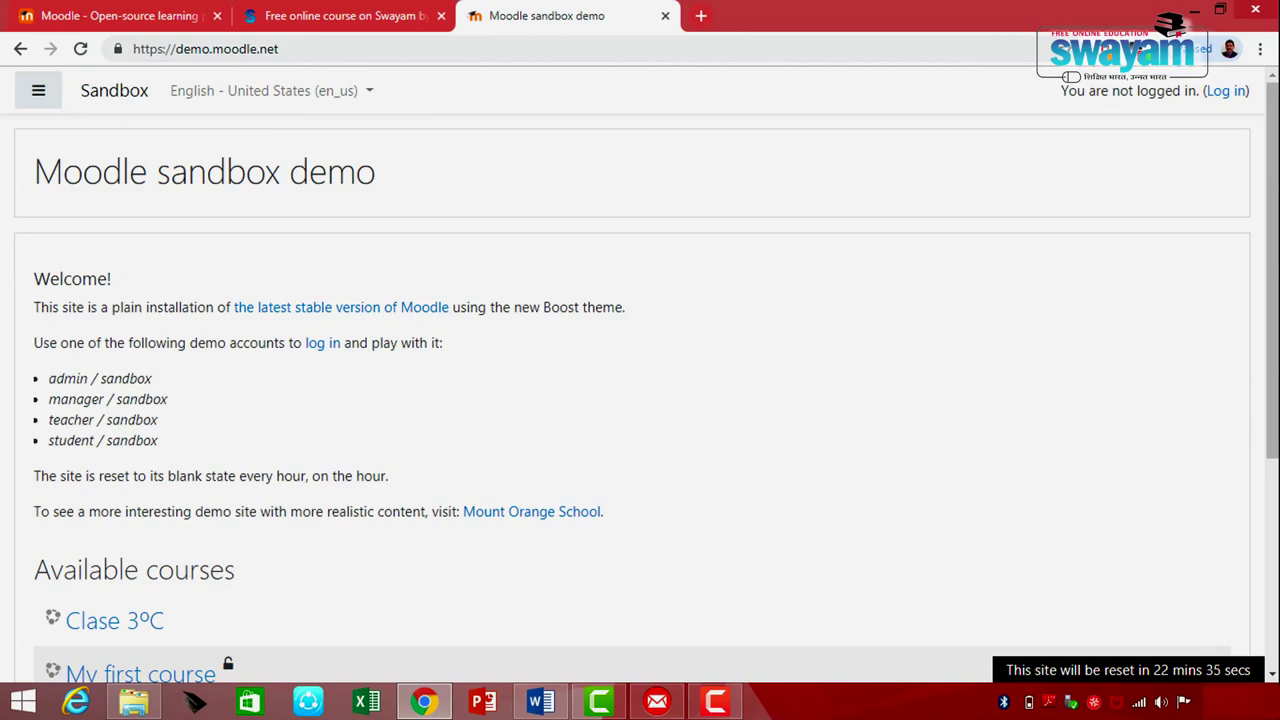
pyautogui.scroll(-1, 640, 400)
pyautogui.scroll(-4, 640, 400)
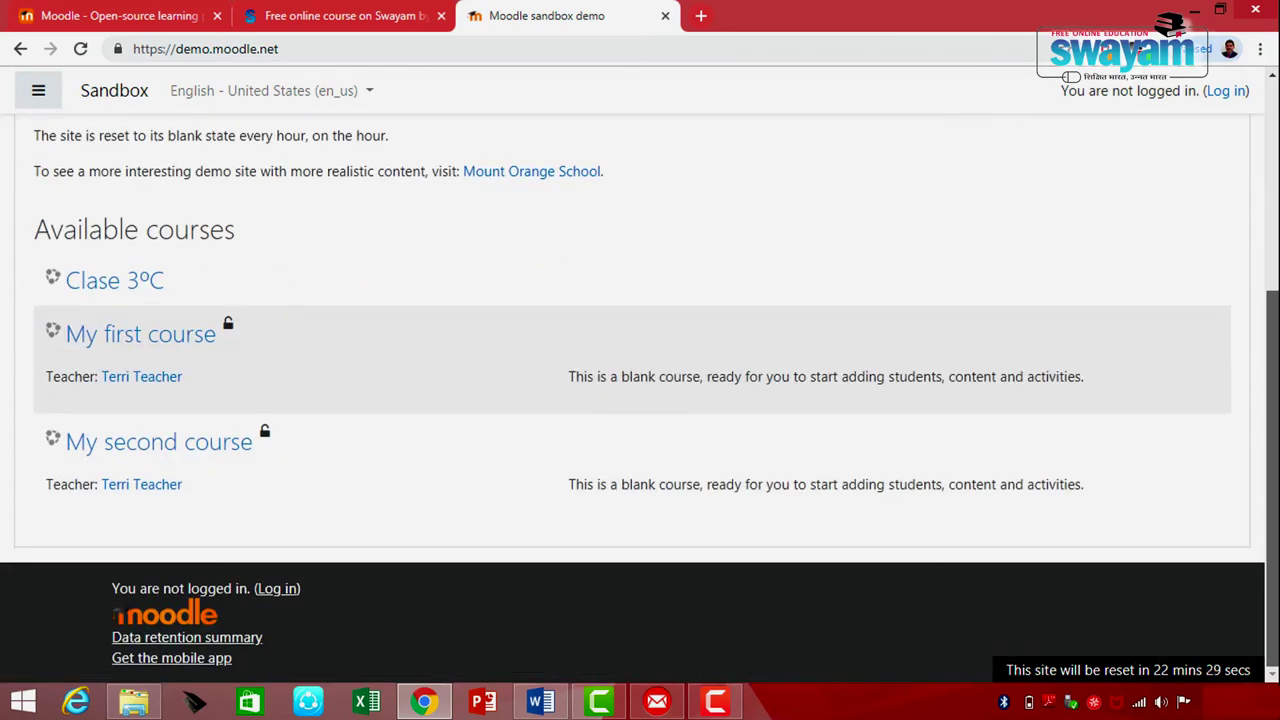
pyautogui.scroll(4, 640, 400)
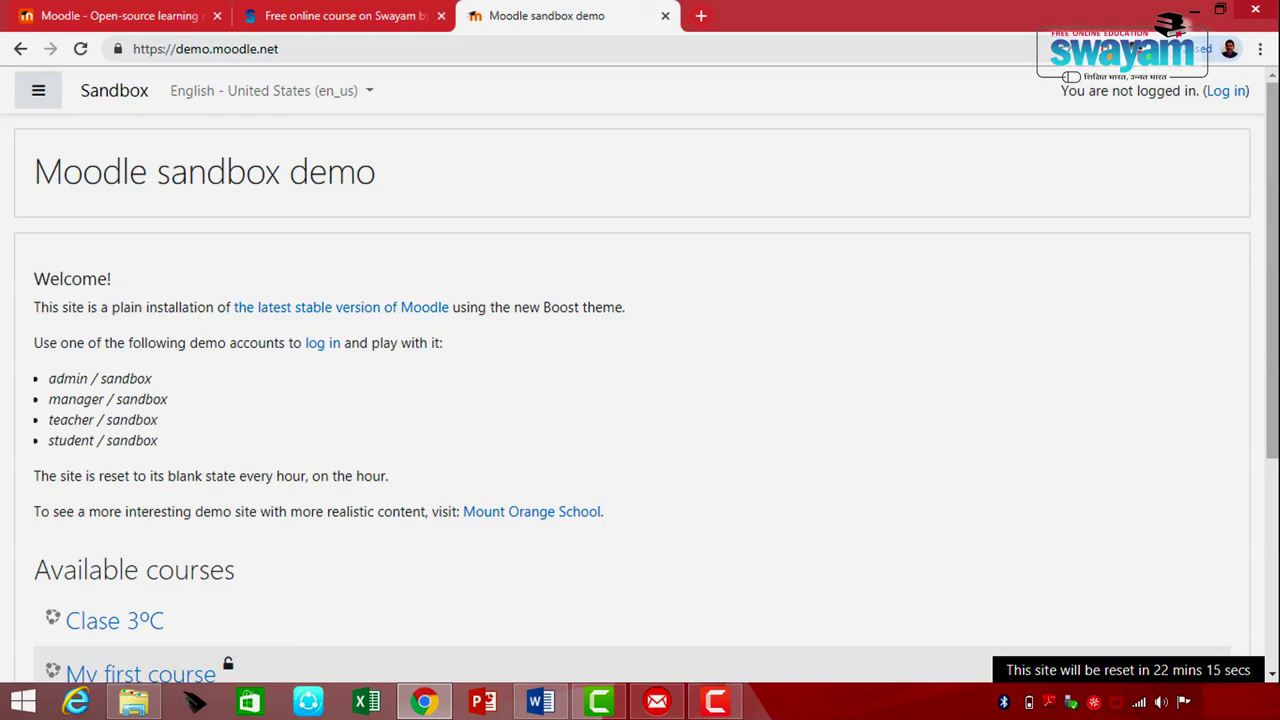
pyautogui.click(716, 701)
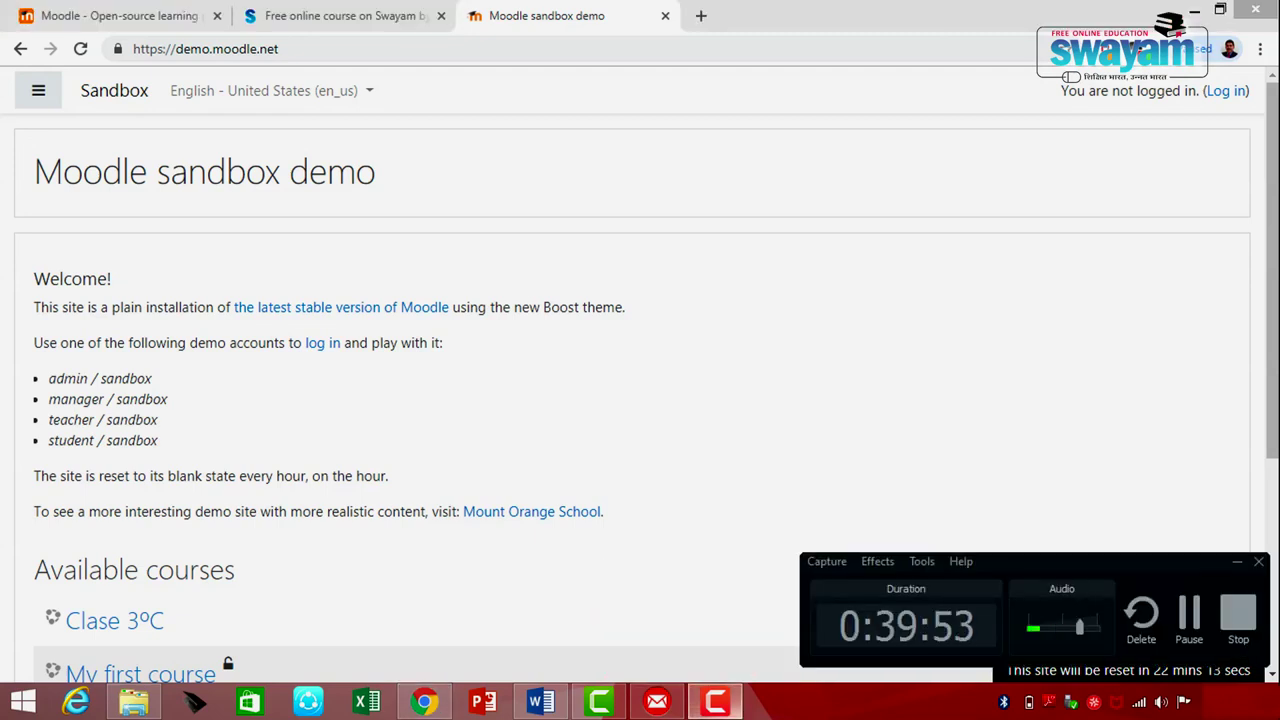